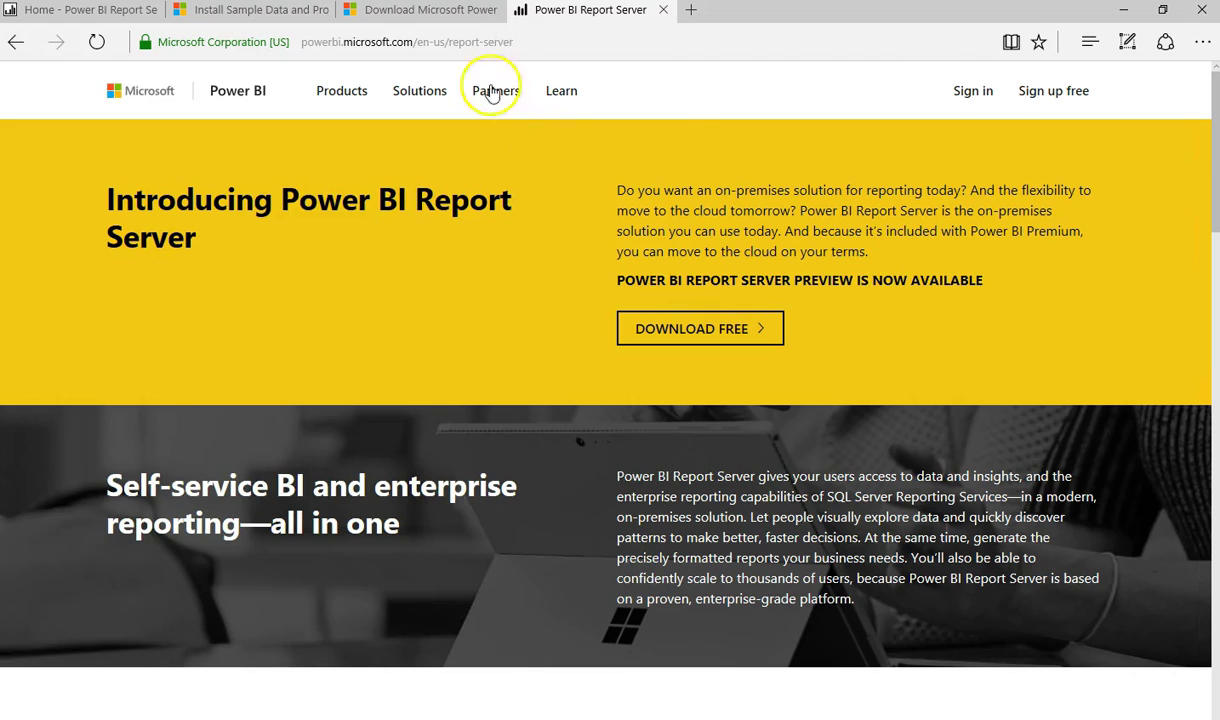
- Bring up the Power BI Report Server May 2017 Preview download page and scroll to its three installer files
{"action": "left_click", "coordinate": [449, 12]}
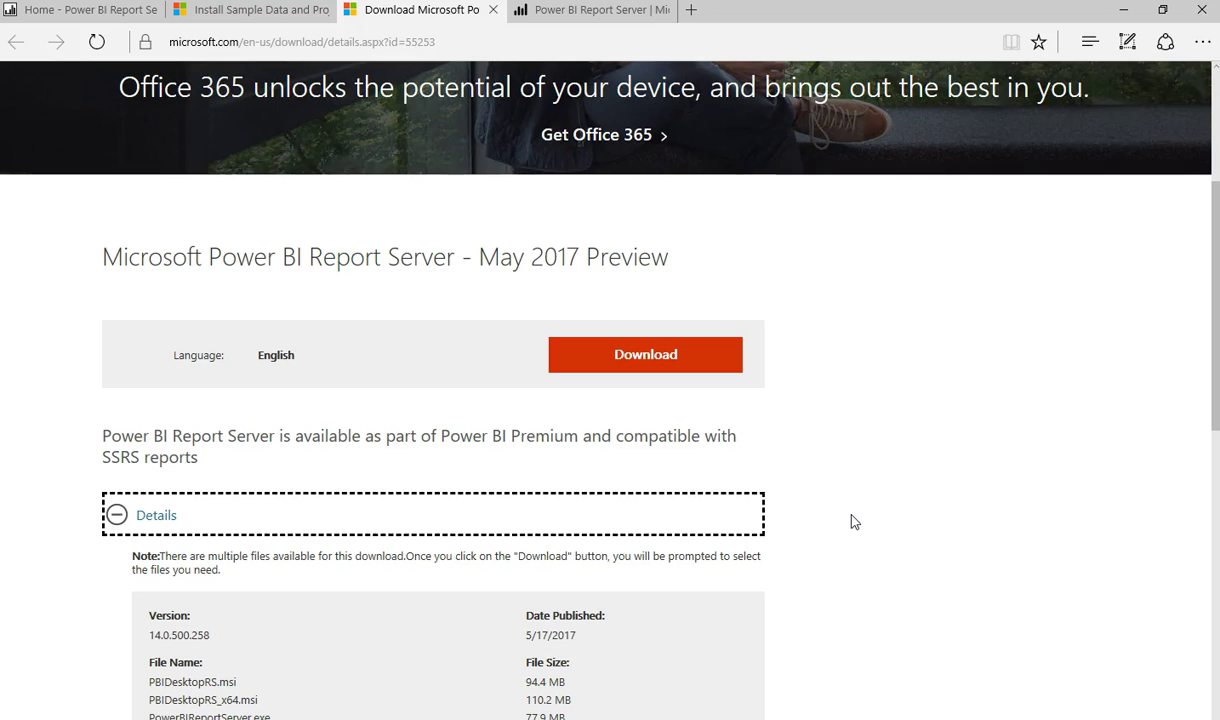
{"action": "left_click_drag", "start_coordinate": [1201, 404], "coordinate": [1198, 468]}
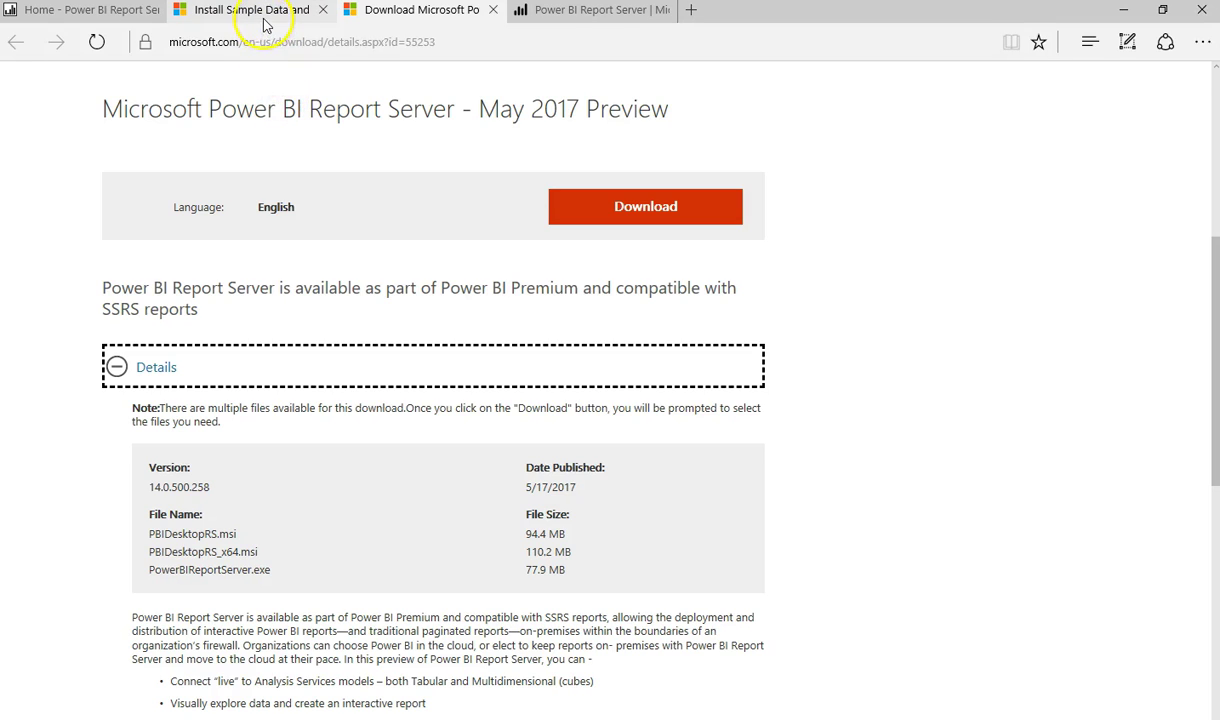
- Show the Install Sample Data and Projects guide and its SQL Server 2016 installation step
{"action": "mouse_move", "coordinate": [265, 20]}
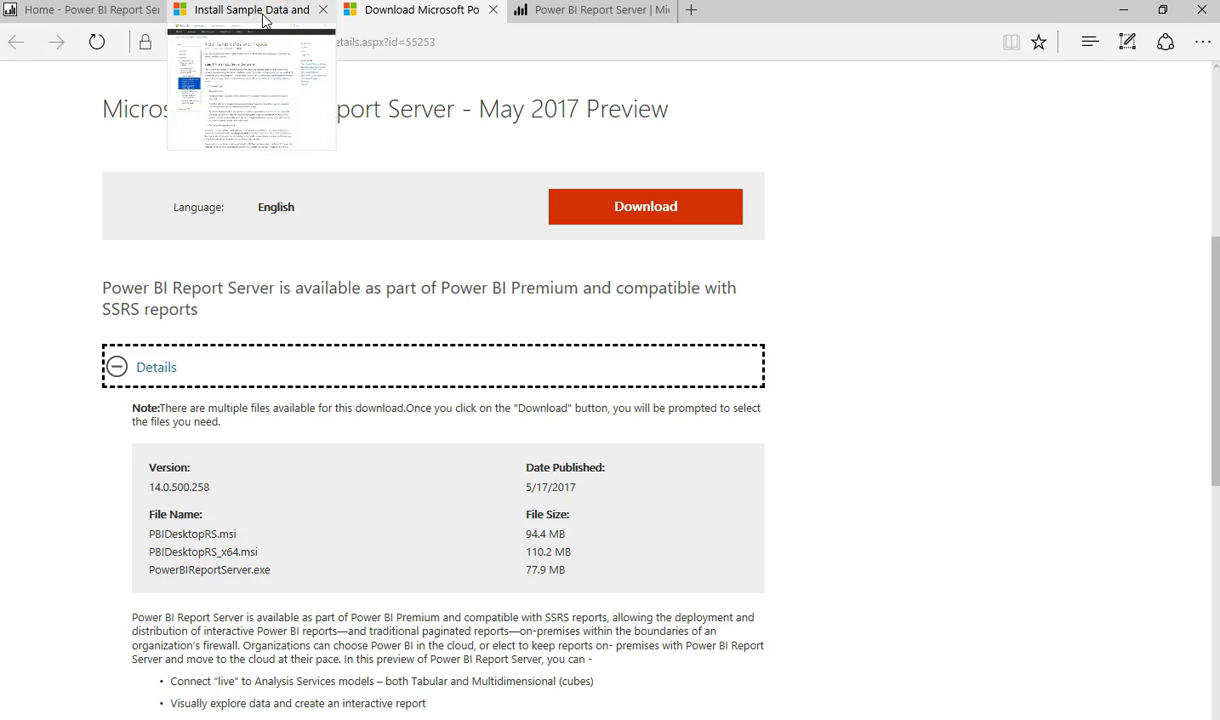
{"action": "left_click", "coordinate": [265, 20]}
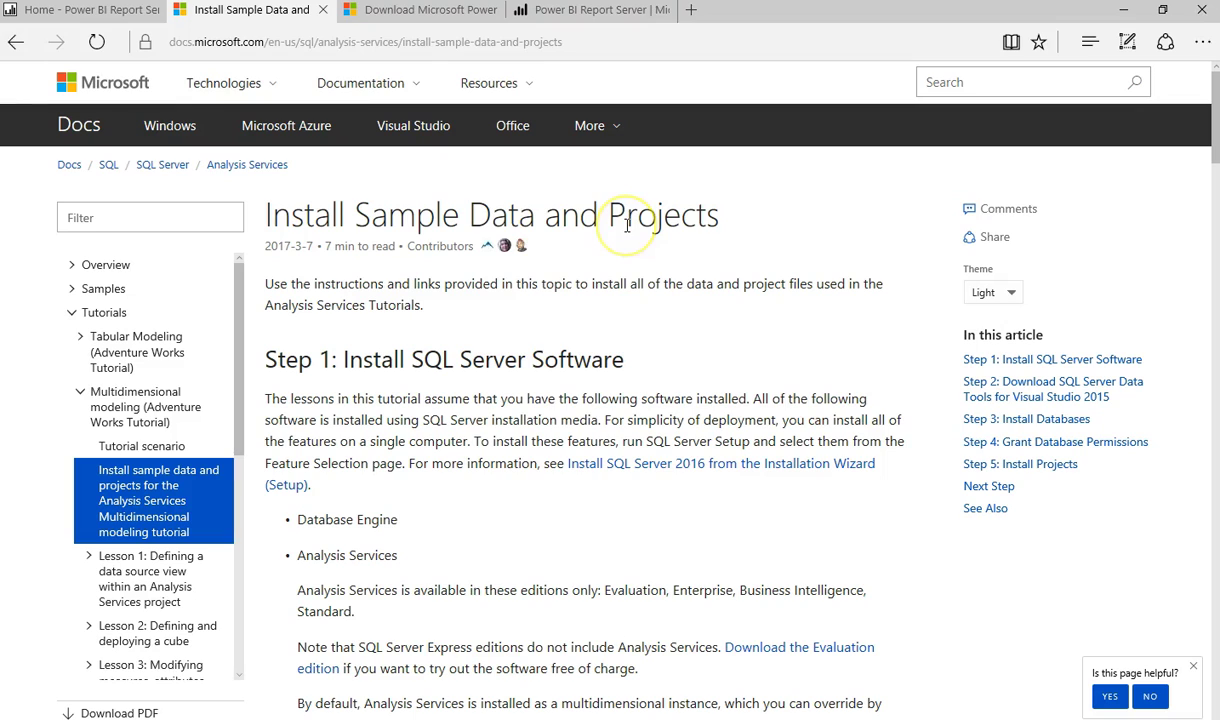
{"action": "left_click", "coordinate": [564, 470]}
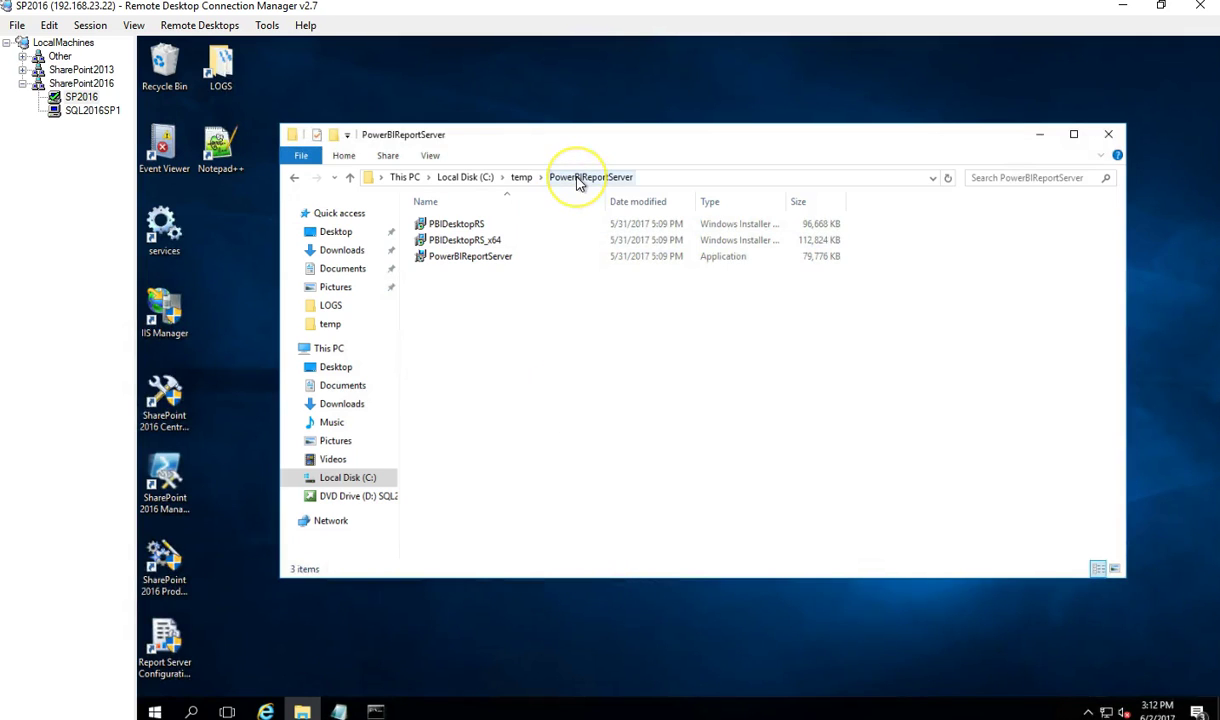
{"action": "left_click", "coordinate": [459, 266]}
{"action": "double_click", "coordinate": [461, 267]}
{"action": "left_click", "coordinate": [72, 114]}
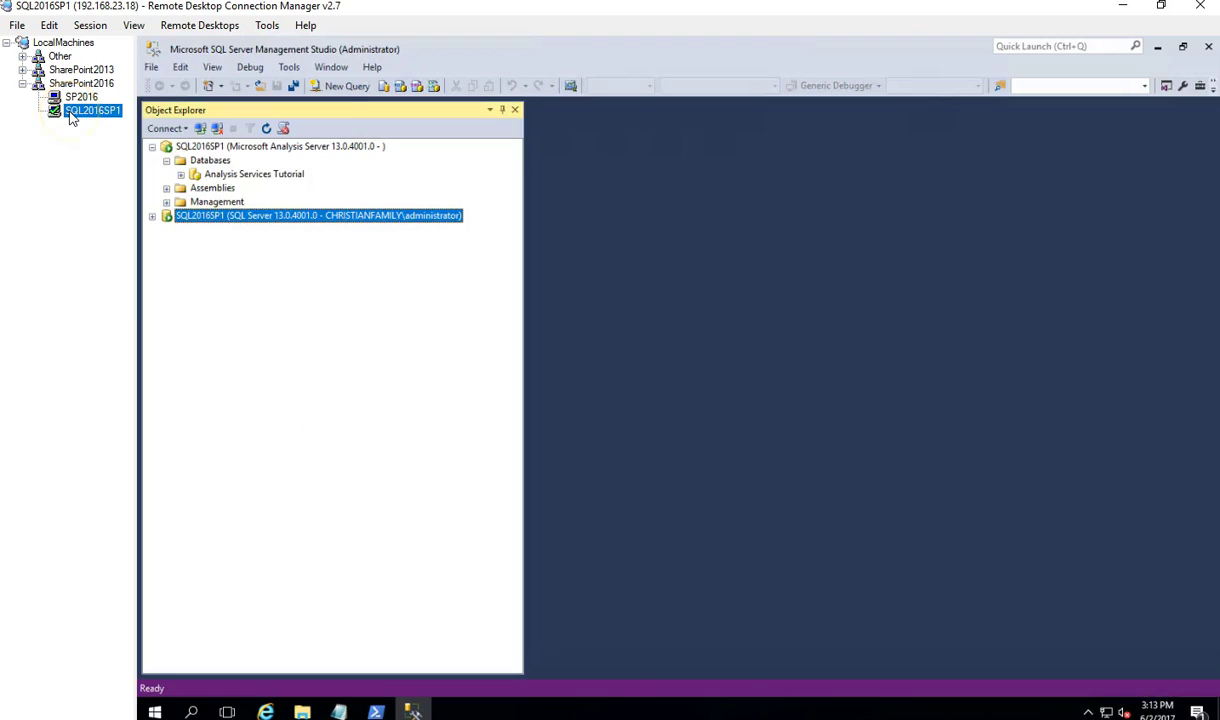
{"action": "left_click", "coordinate": [152, 216]}
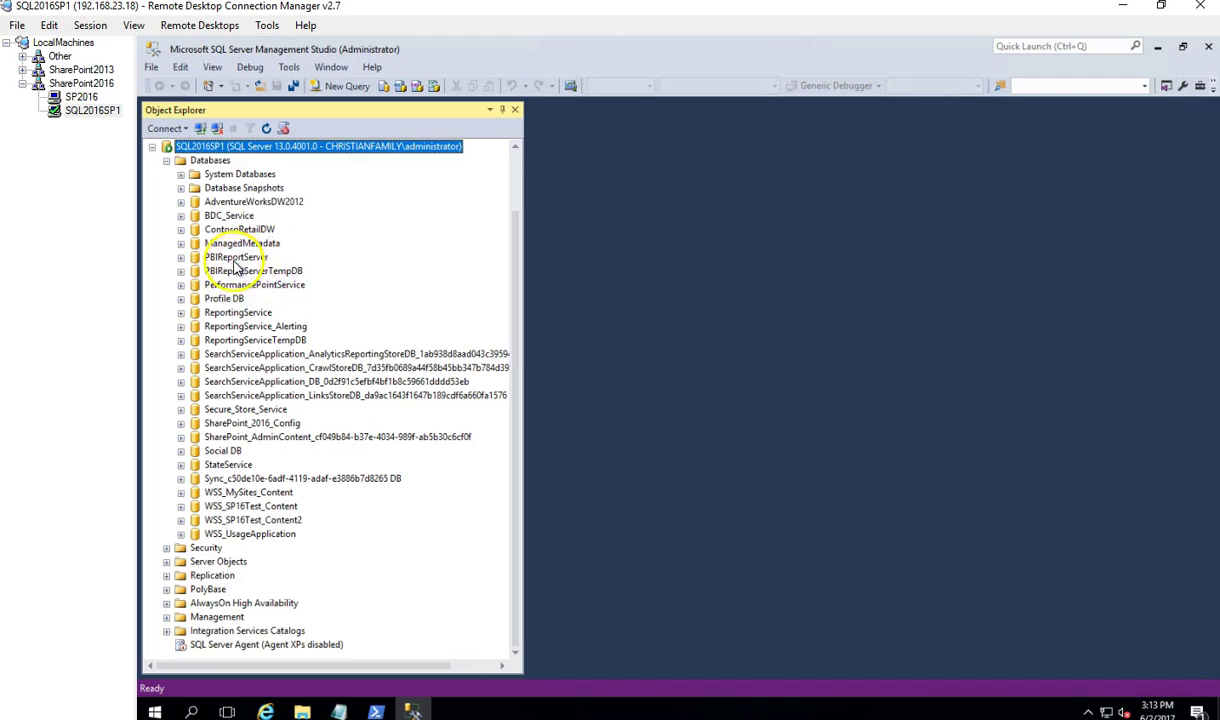
{"action": "left_click", "coordinate": [84, 99]}
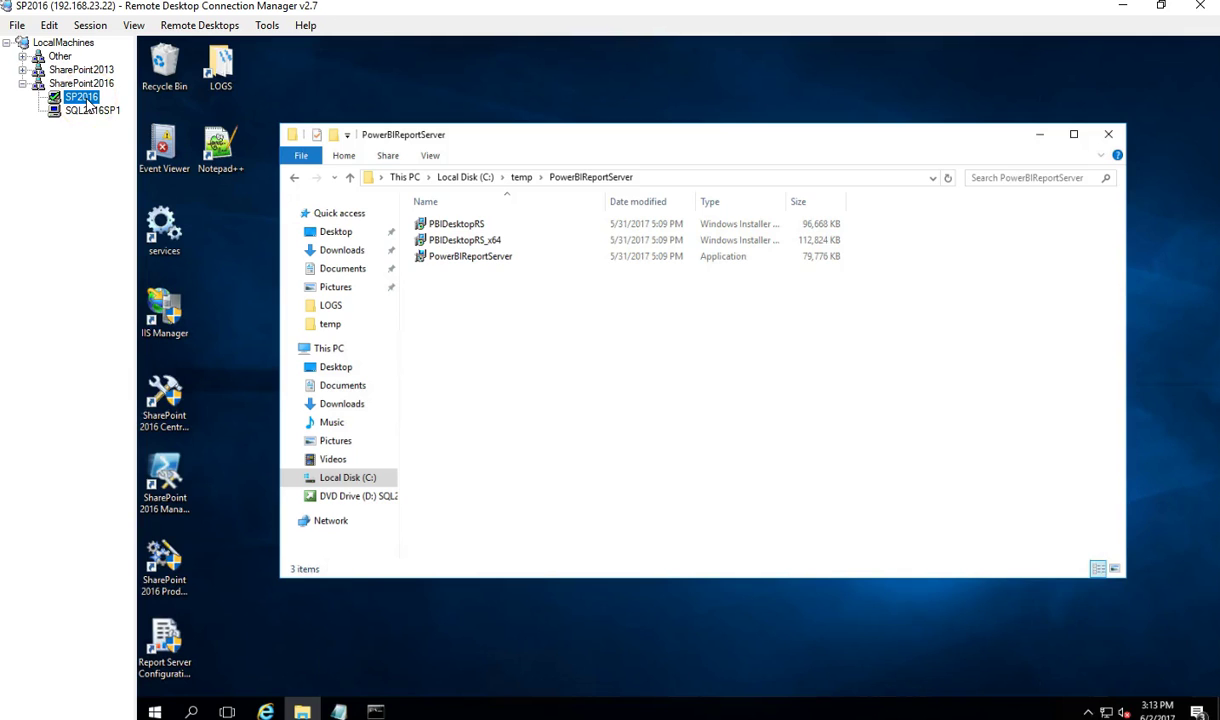
- Launch Report Server Configuration Manager as administrator and connect to instance PBIRS on SP2016
{"action": "double_click", "coordinate": [168, 652]}
{"action": "left_click", "coordinate": [630, 487]}
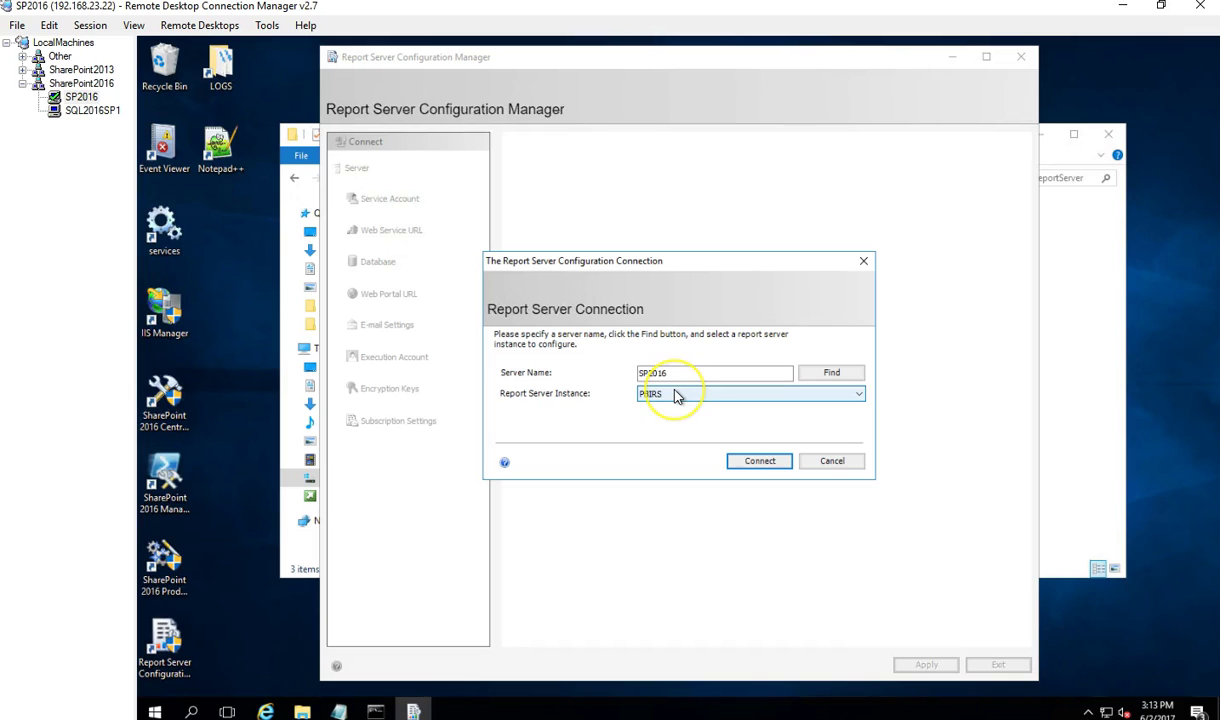
{"action": "left_click", "coordinate": [781, 461]}
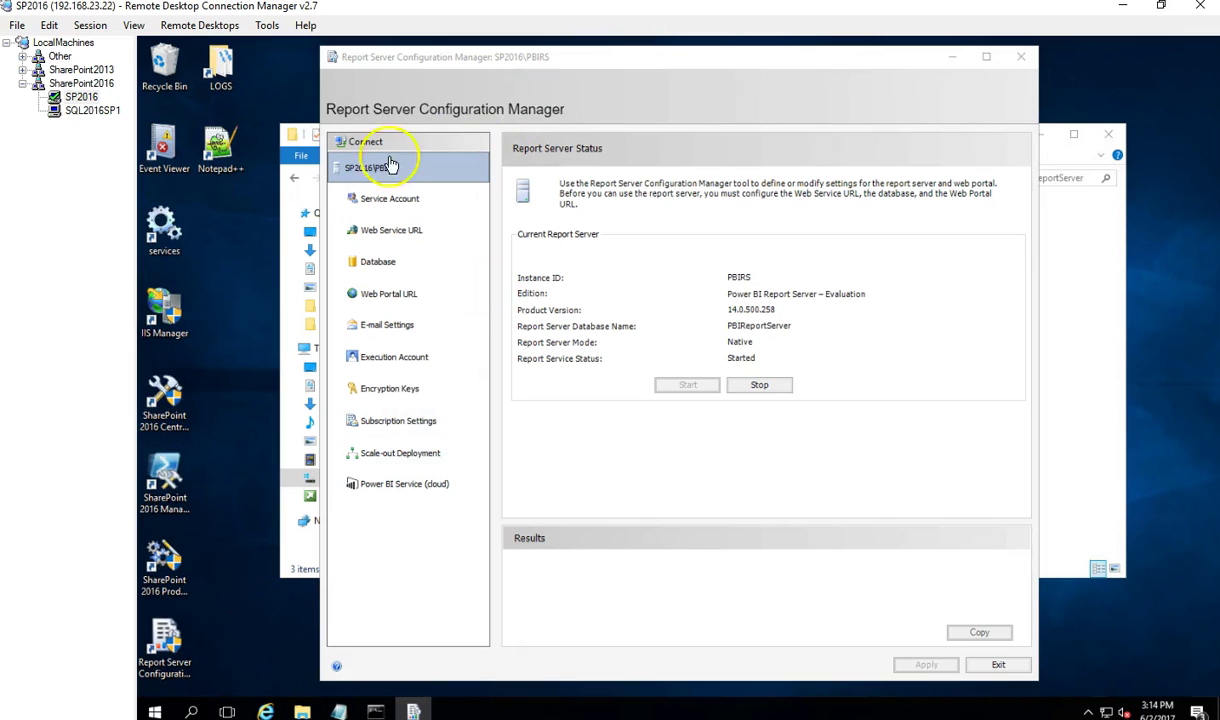
{"action": "left_click", "coordinate": [294, 179]}
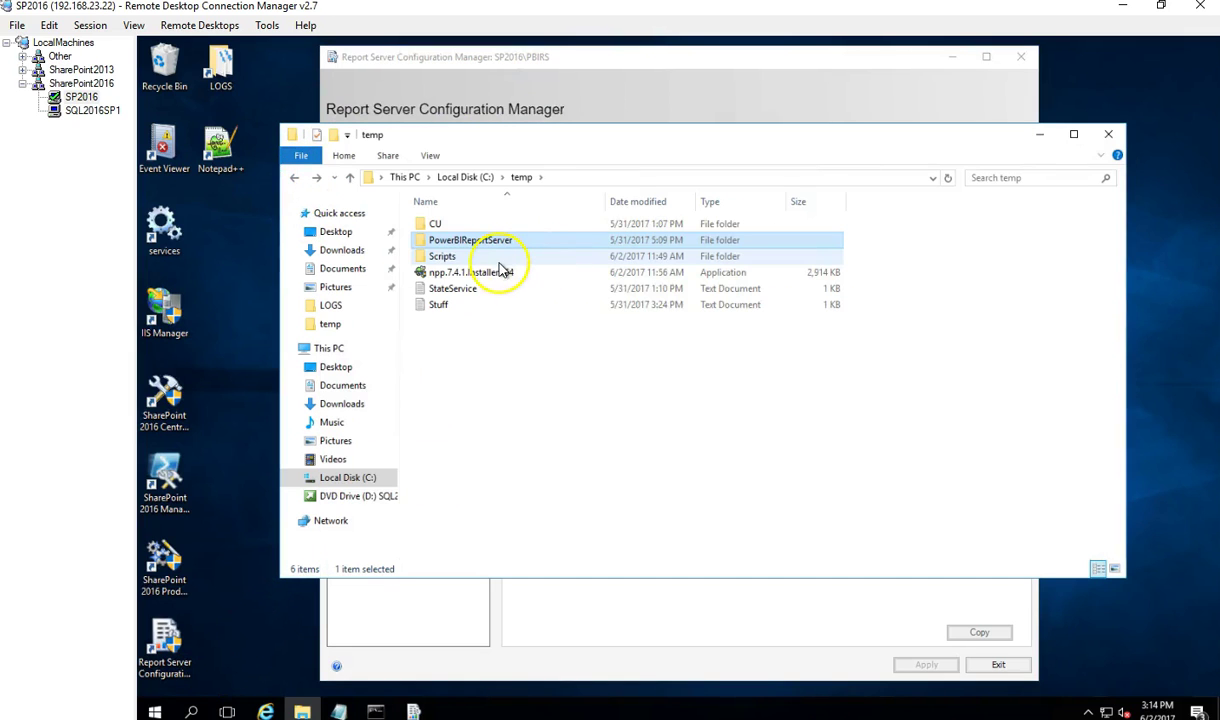
{"action": "double_click", "coordinate": [488, 241]}
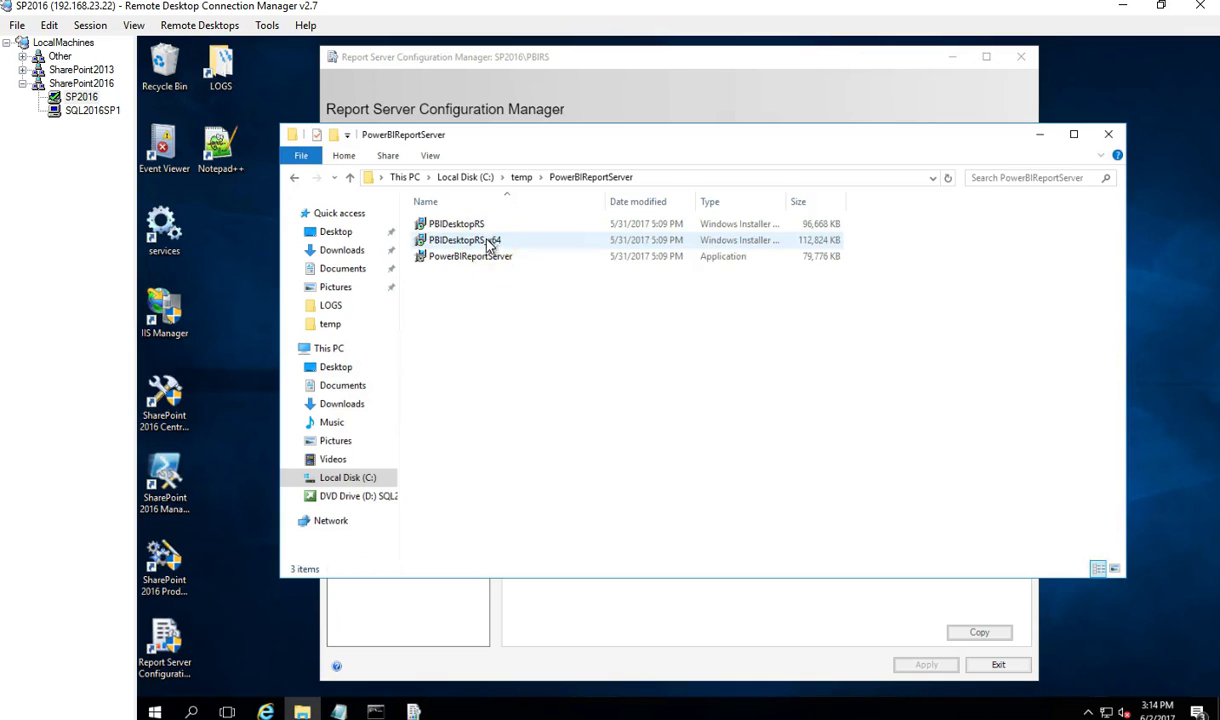
{"action": "left_click", "coordinate": [154, 711]}
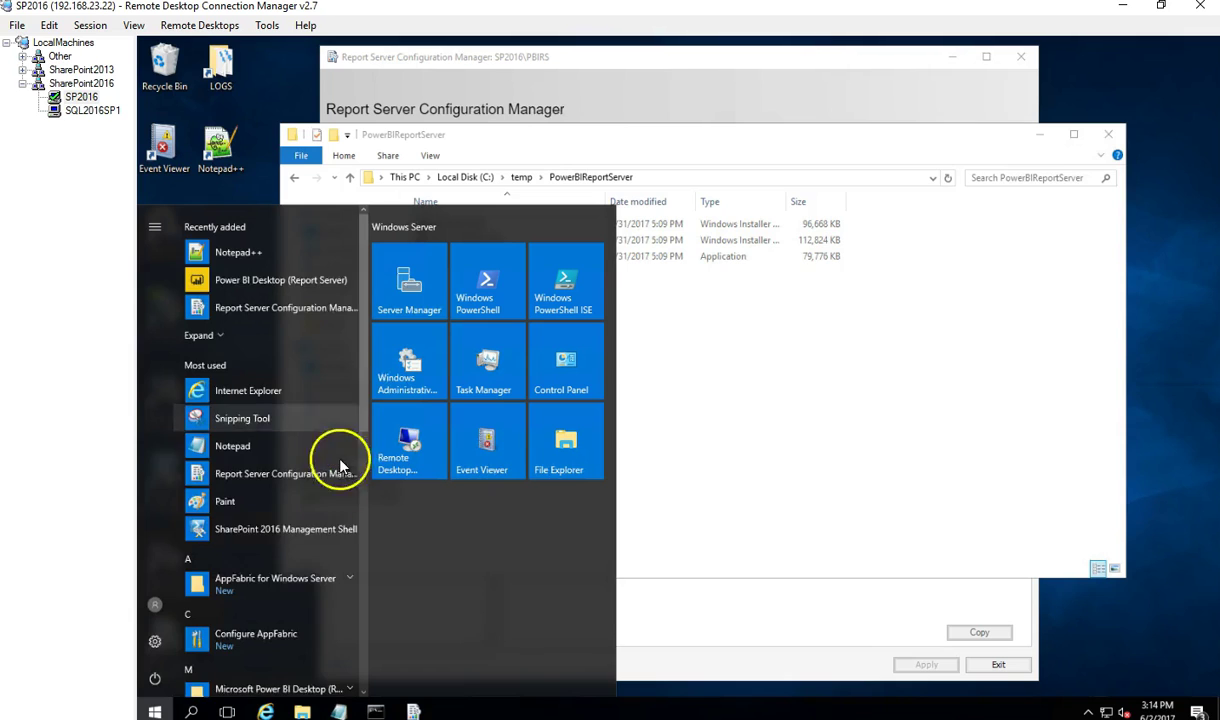
{"action": "scroll", "coordinate": [340, 466], "scroll_direction": "down", "scroll_amount": 2}
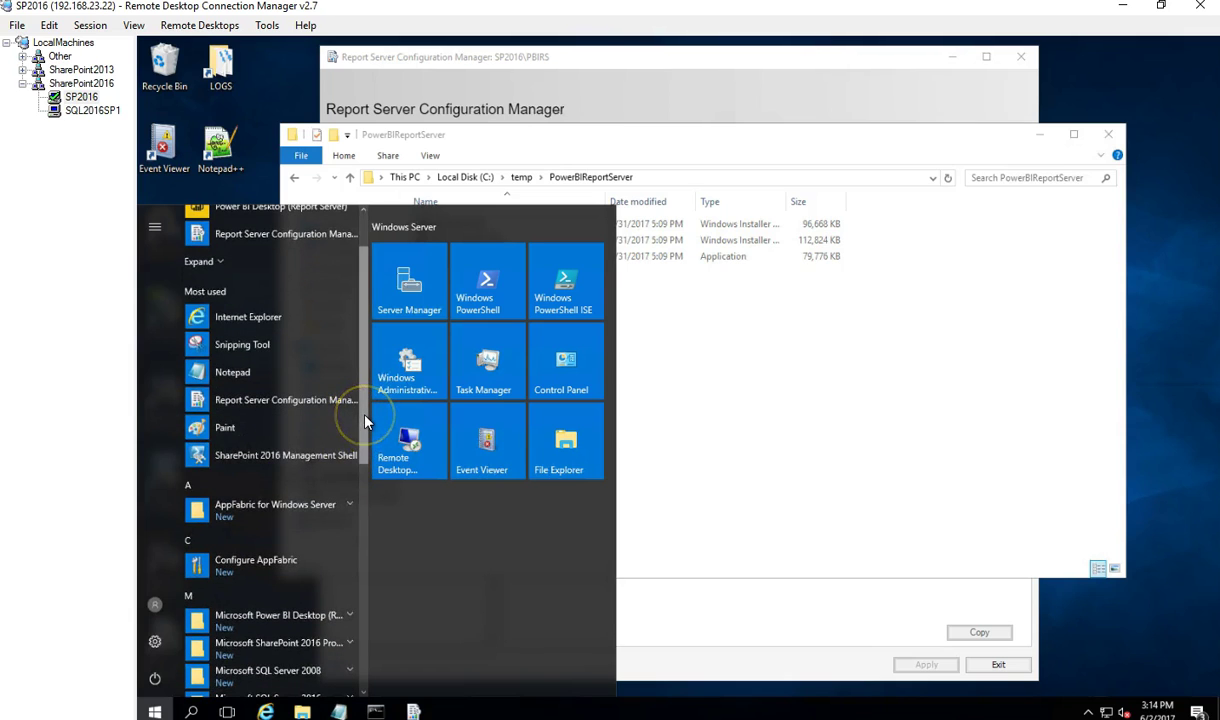
{"action": "scroll", "coordinate": [365, 422], "scroll_direction": "down", "scroll_amount": 2}
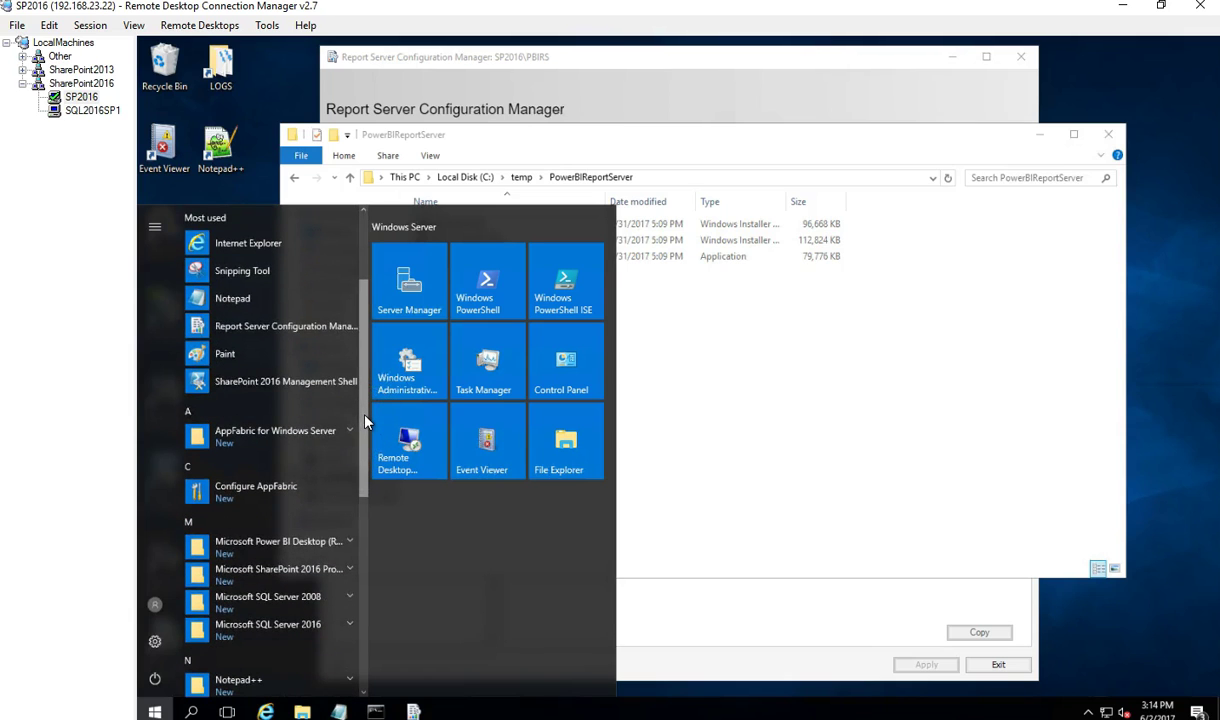
{"action": "left_click", "coordinate": [343, 626]}
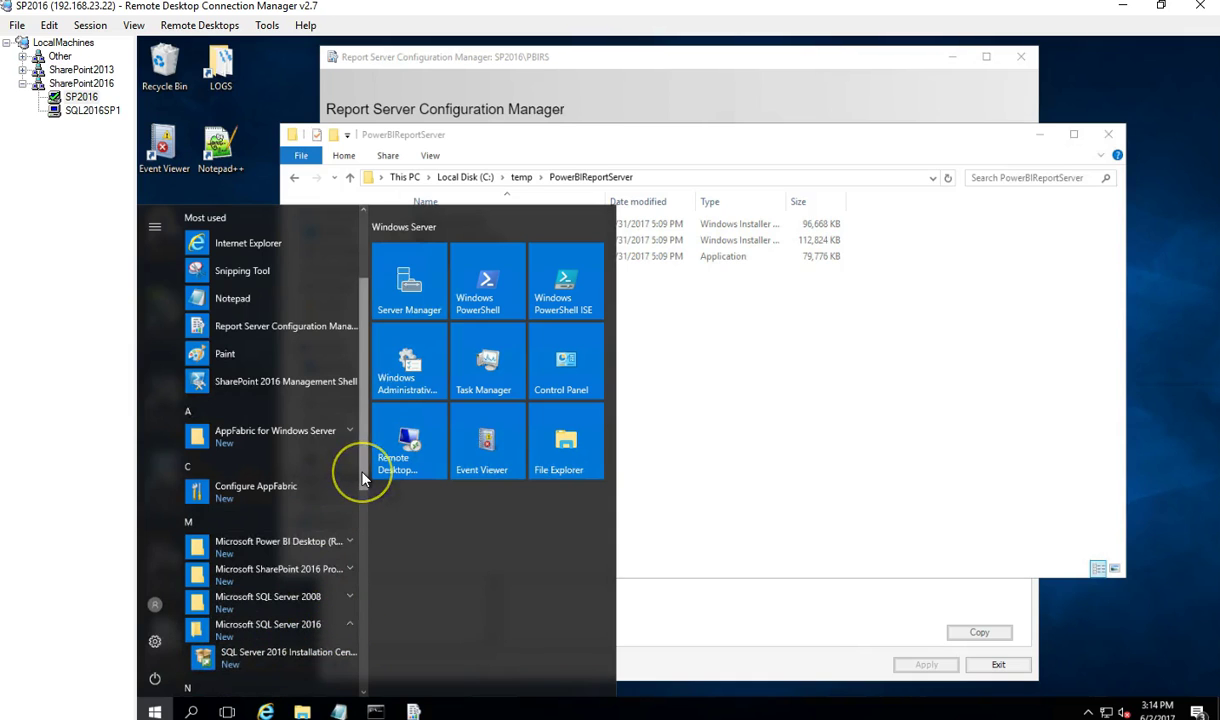
{"action": "scroll", "coordinate": [363, 478], "scroll_direction": "down", "scroll_amount": 4}
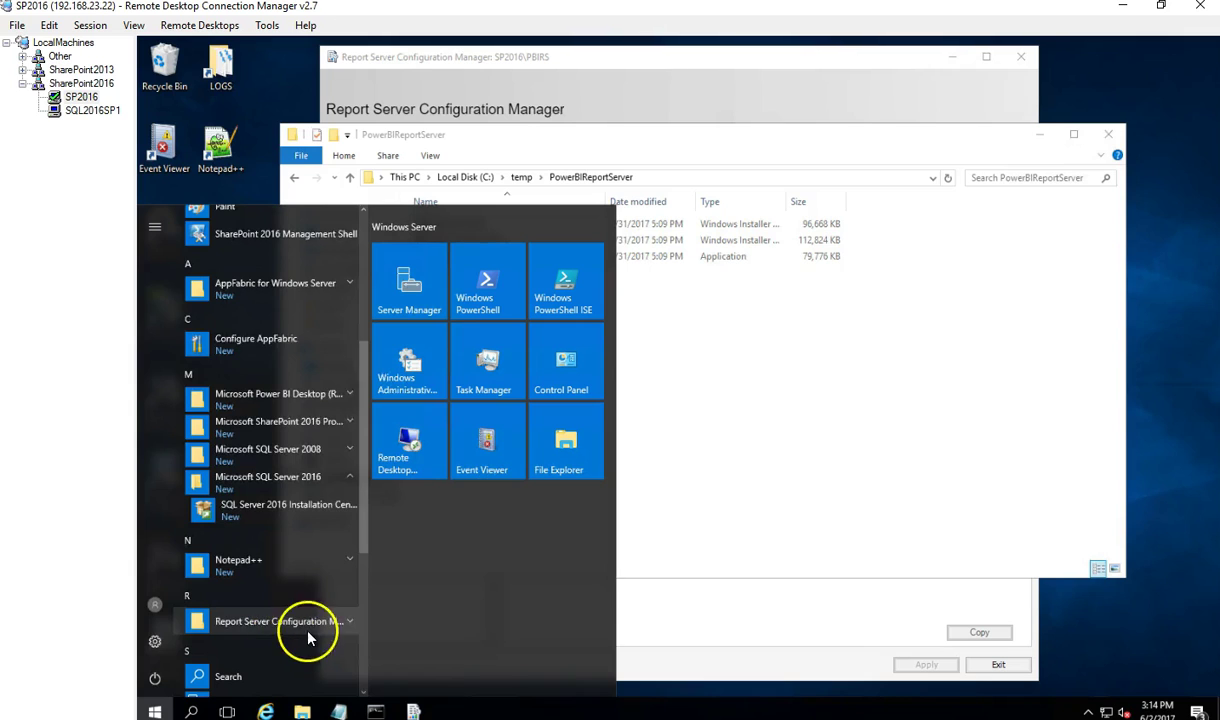
{"action": "left_click", "coordinate": [729, 97]}
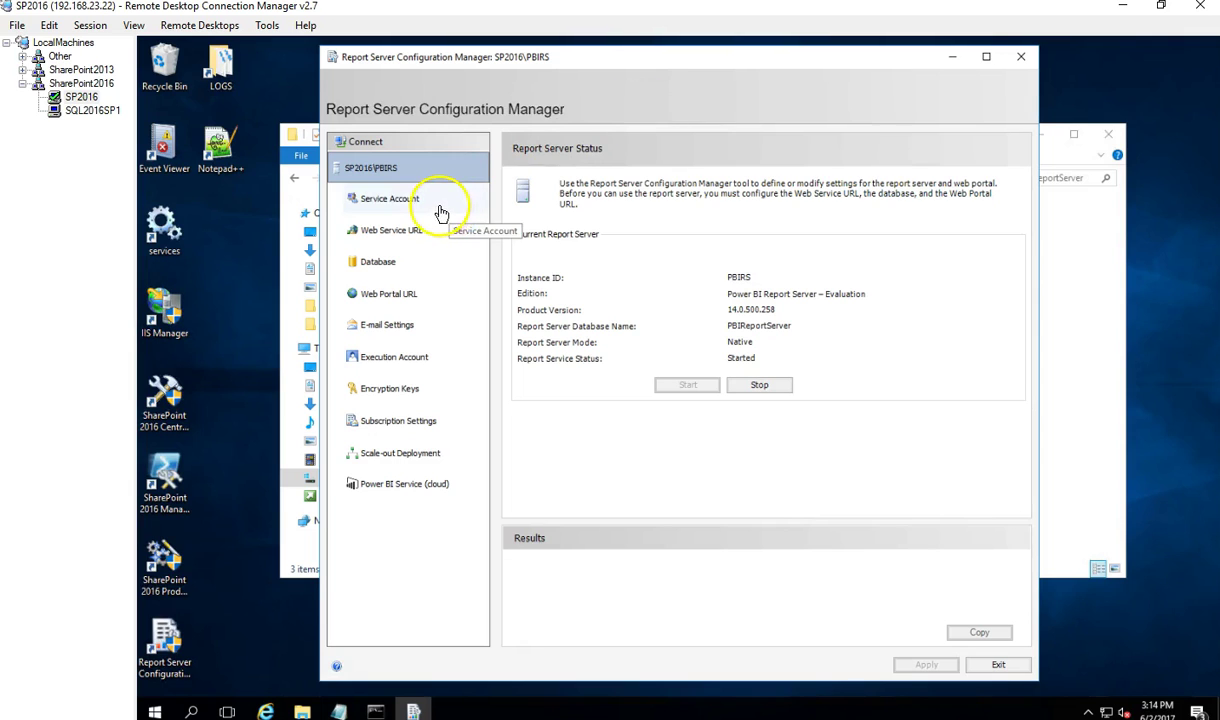
- Review the Database and Web Portal URL settings, then switch to the portal's Home tab in Edge
{"action": "left_click", "coordinate": [396, 272]}
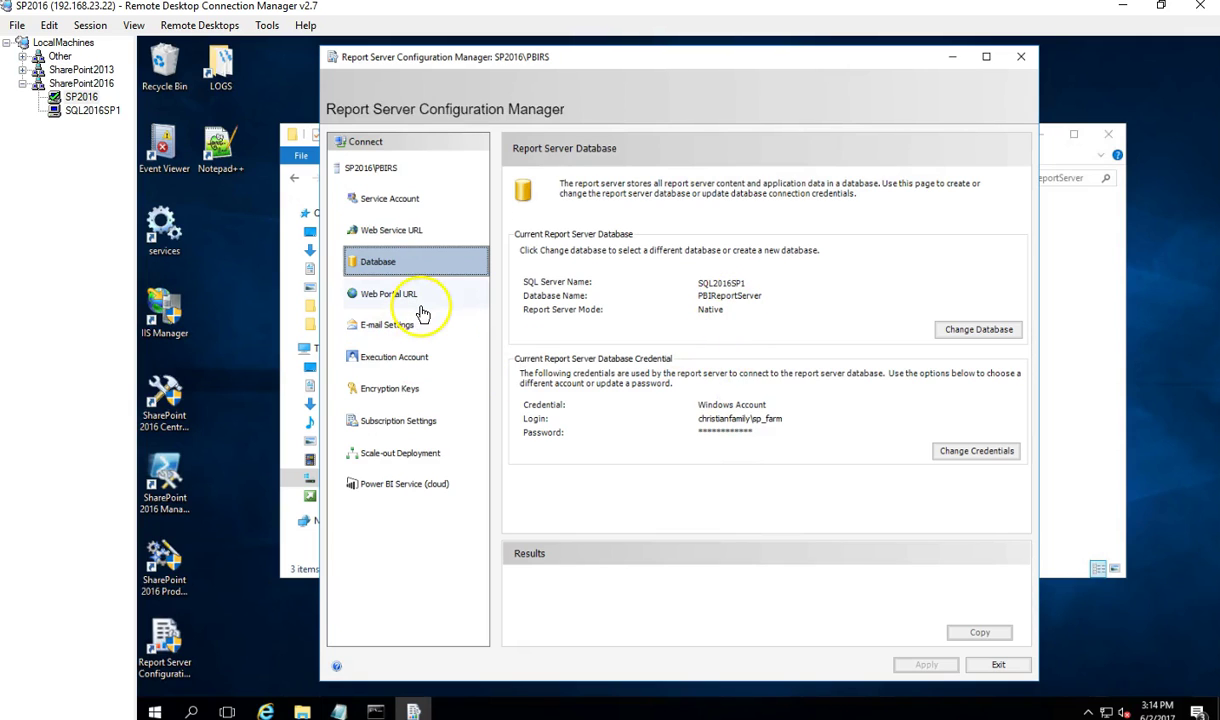
{"action": "left_click", "coordinate": [373, 308]}
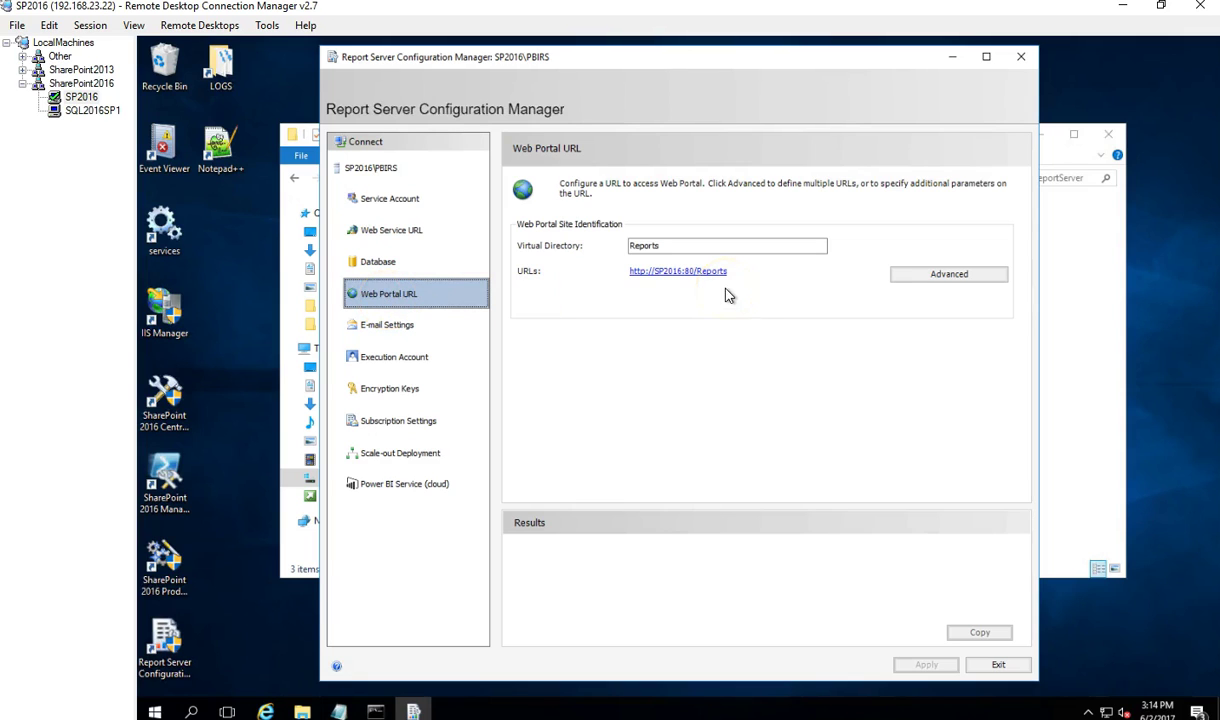
{"action": "left_click", "coordinate": [1122, 5]}
{"action": "left_click", "coordinate": [95, 10]}
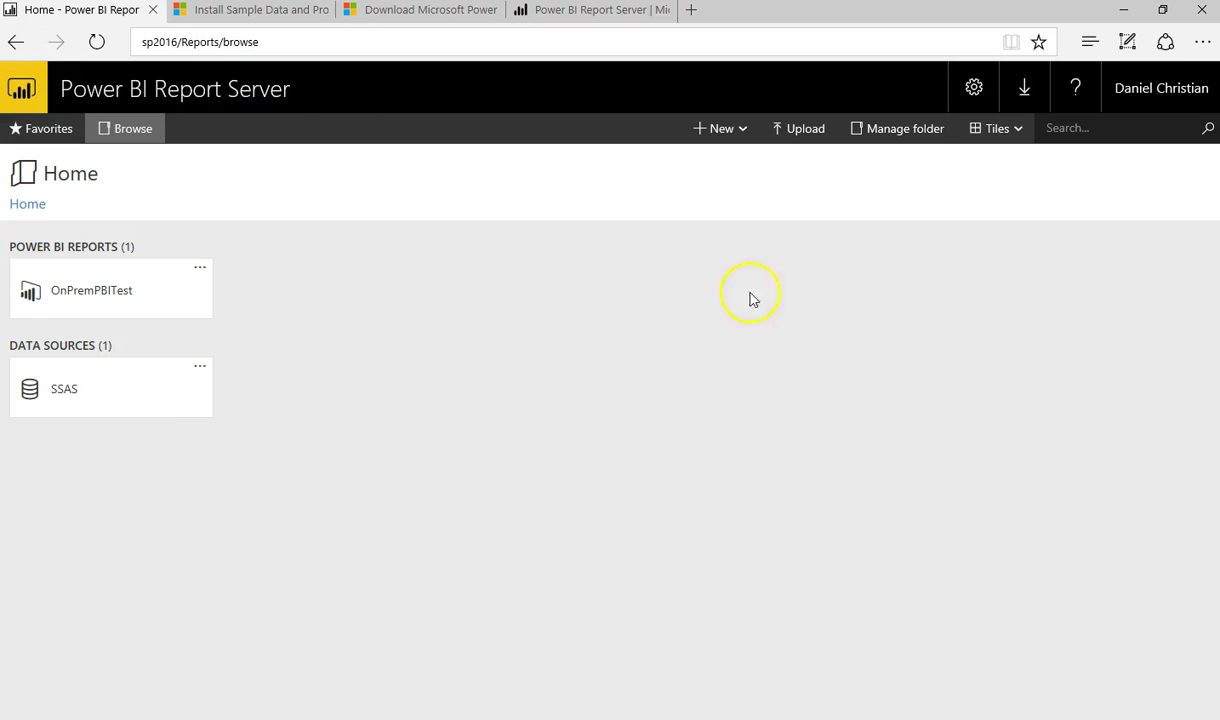
- Look over the portal's Settings and New menus without choosing anything, then minimise the browser
{"action": "left_click", "coordinate": [975, 90]}
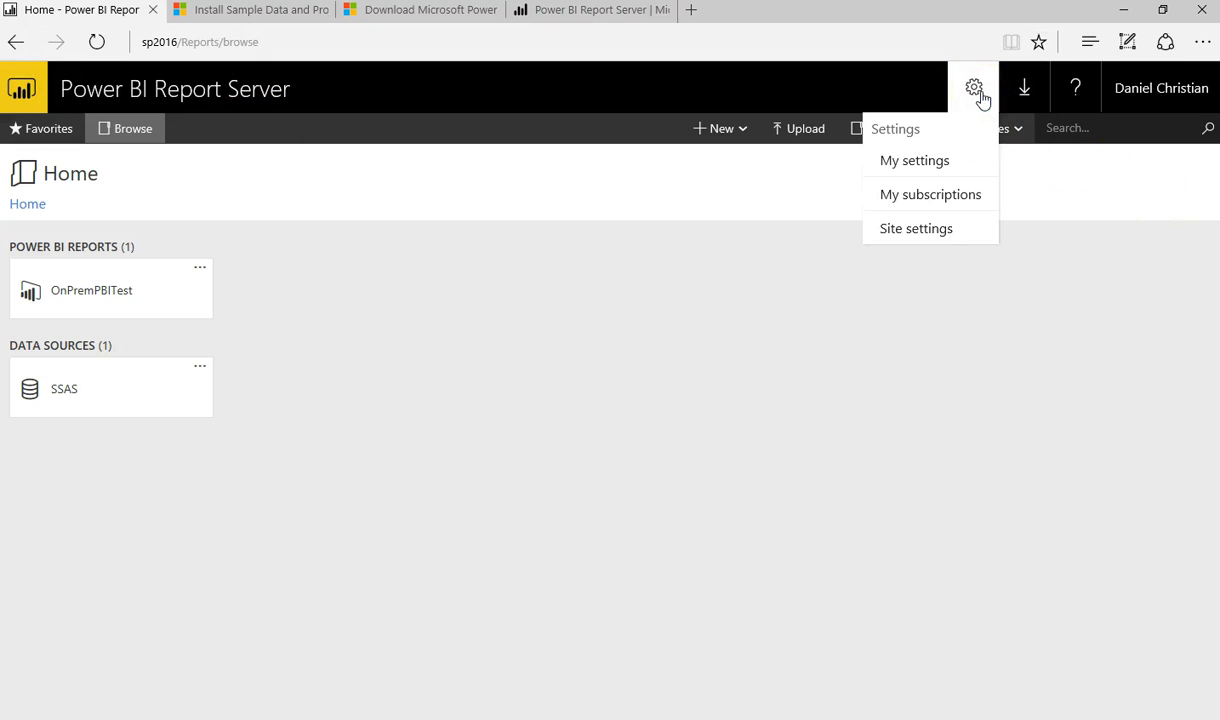
{"action": "left_click", "coordinate": [993, 320]}
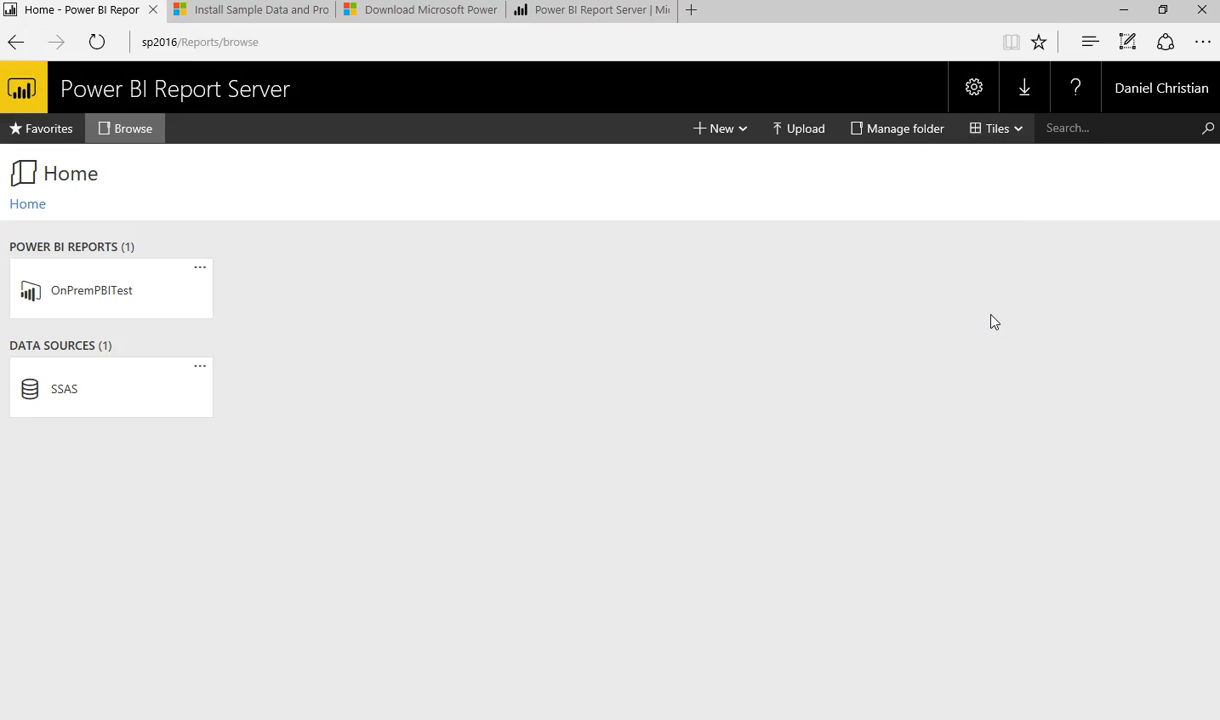
{"action": "left_click", "coordinate": [931, 131]}
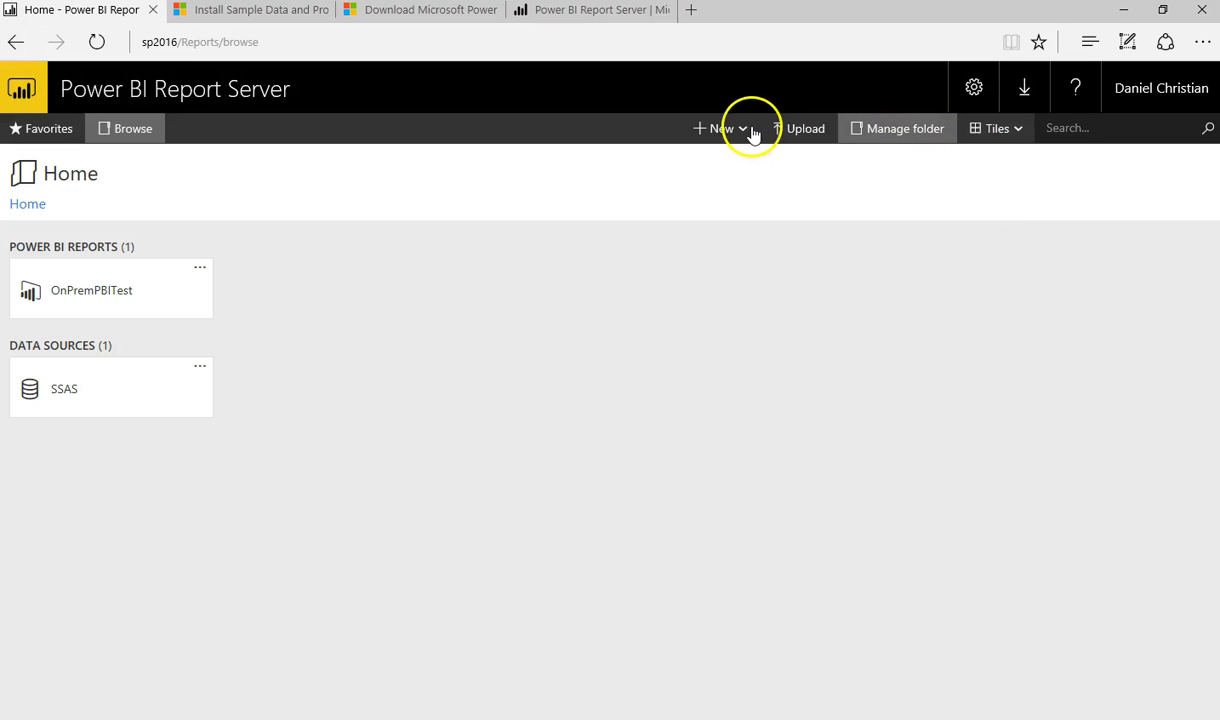
{"action": "left_click", "coordinate": [746, 131]}
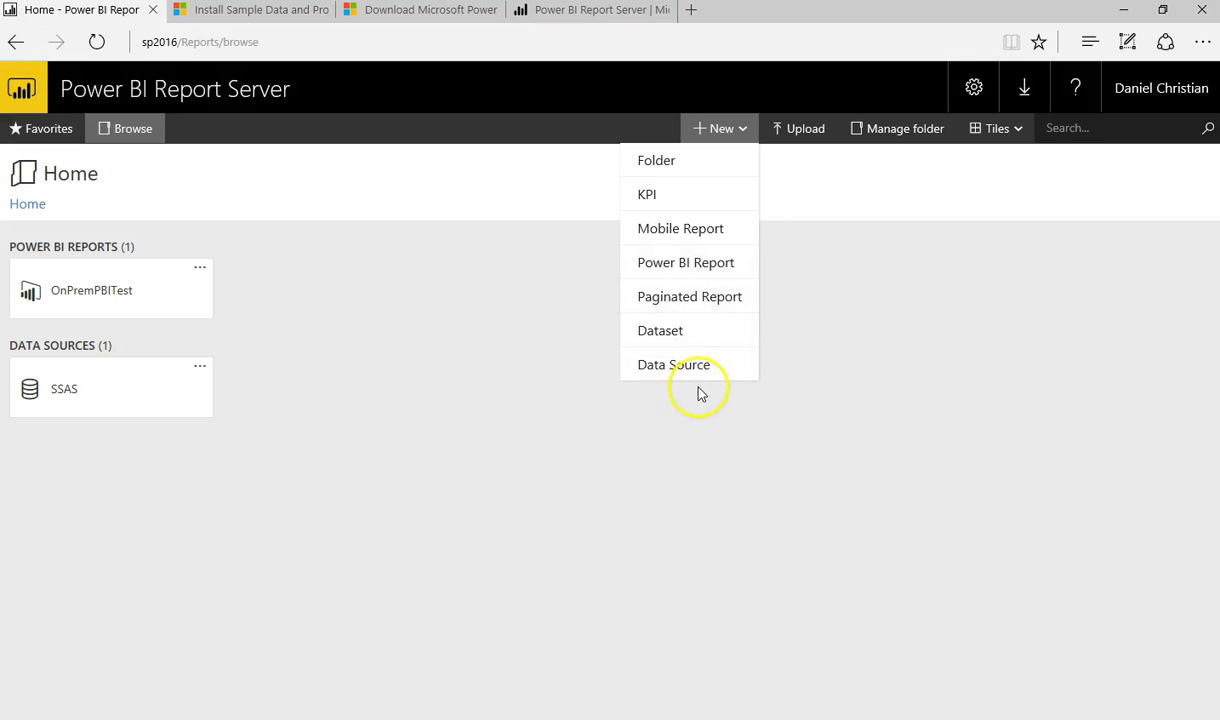
{"action": "left_click", "coordinate": [425, 403]}
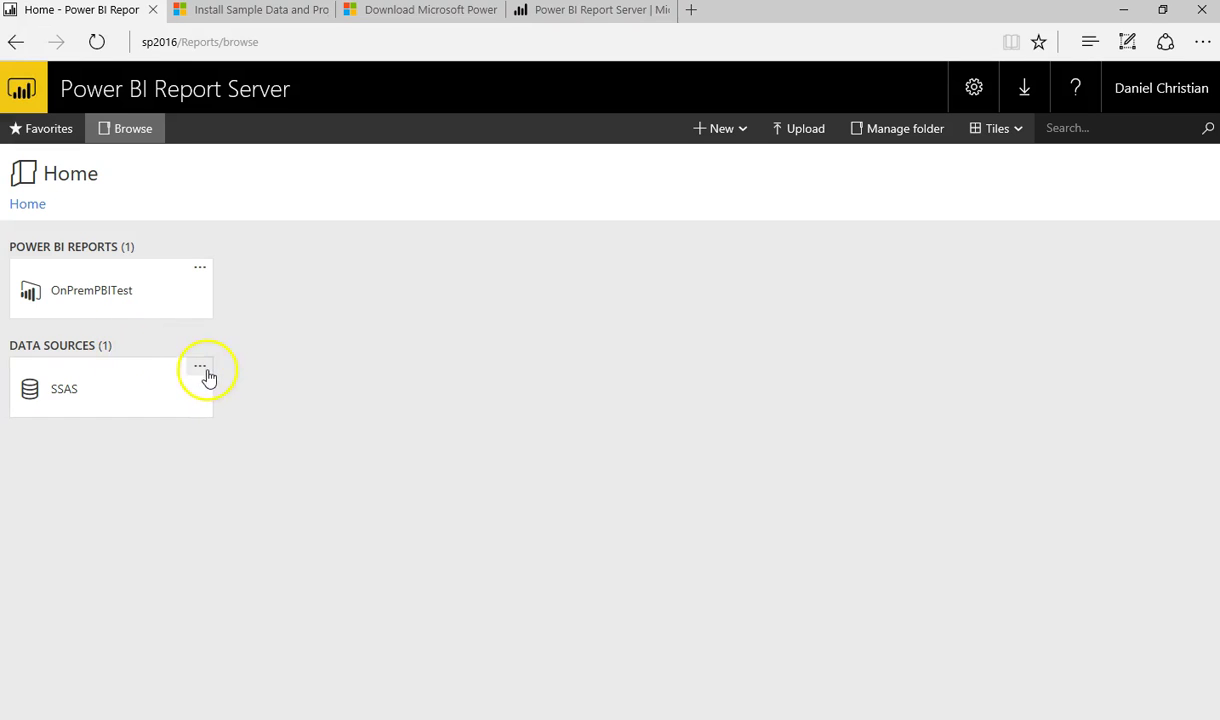
{"action": "left_click", "coordinate": [1122, 10]}
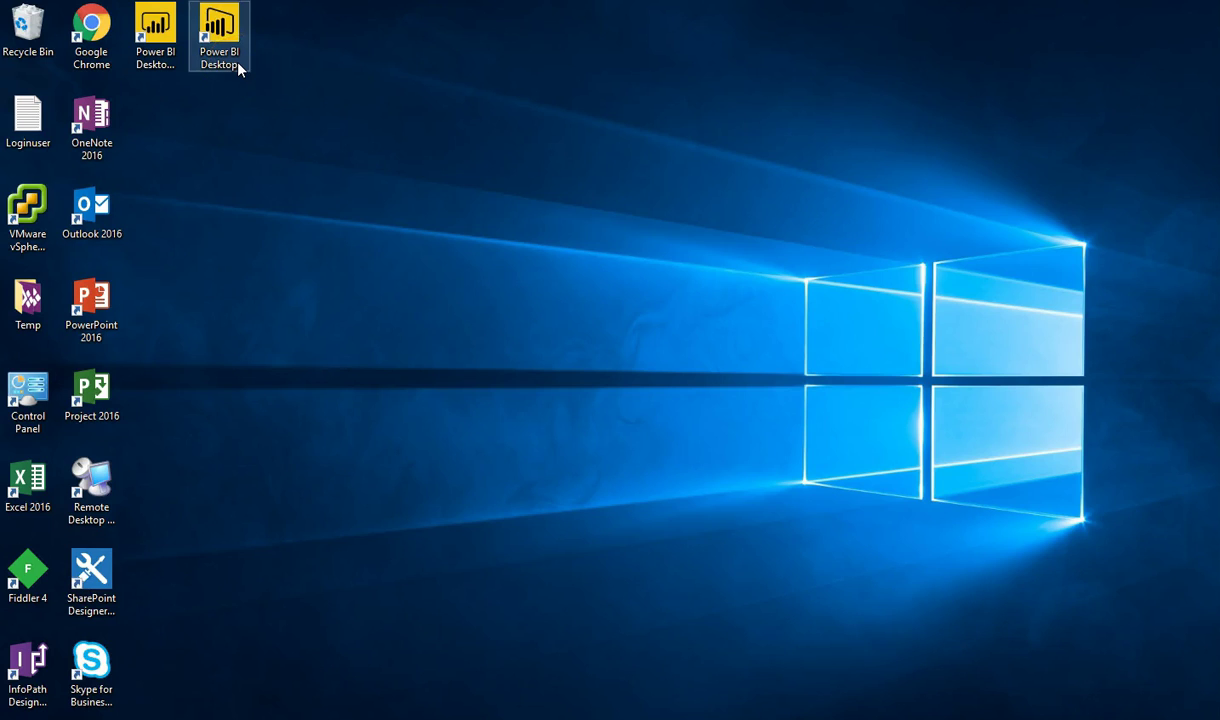
- Start the standard Power BI Desktop, dismiss its welcome screen, and close it again
{"action": "left_click", "coordinate": [164, 56]}
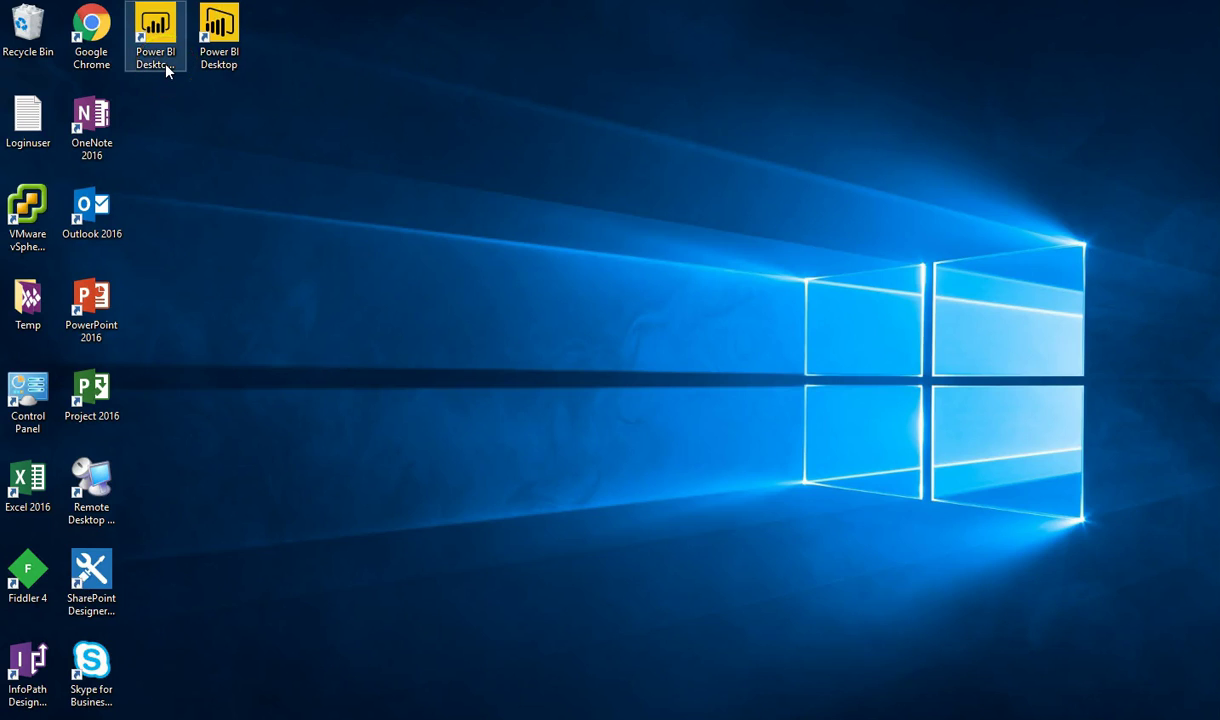
{"action": "left_click", "coordinate": [163, 80]}
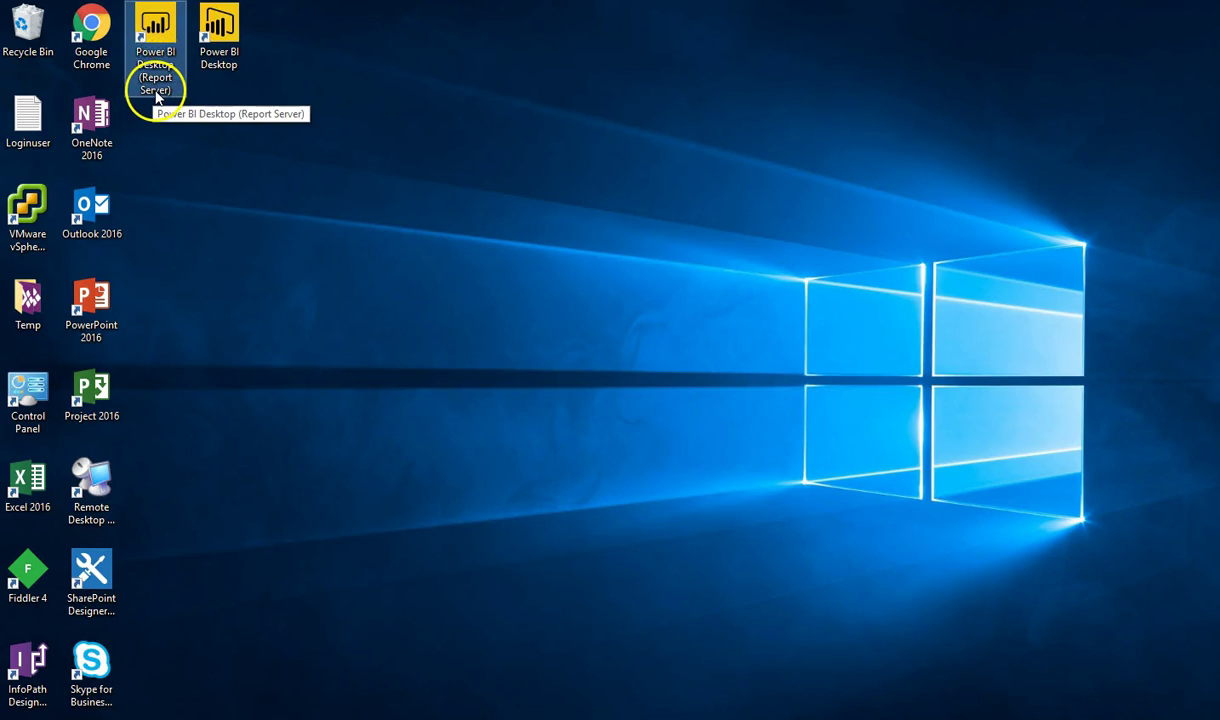
{"action": "double_click", "coordinate": [222, 50]}
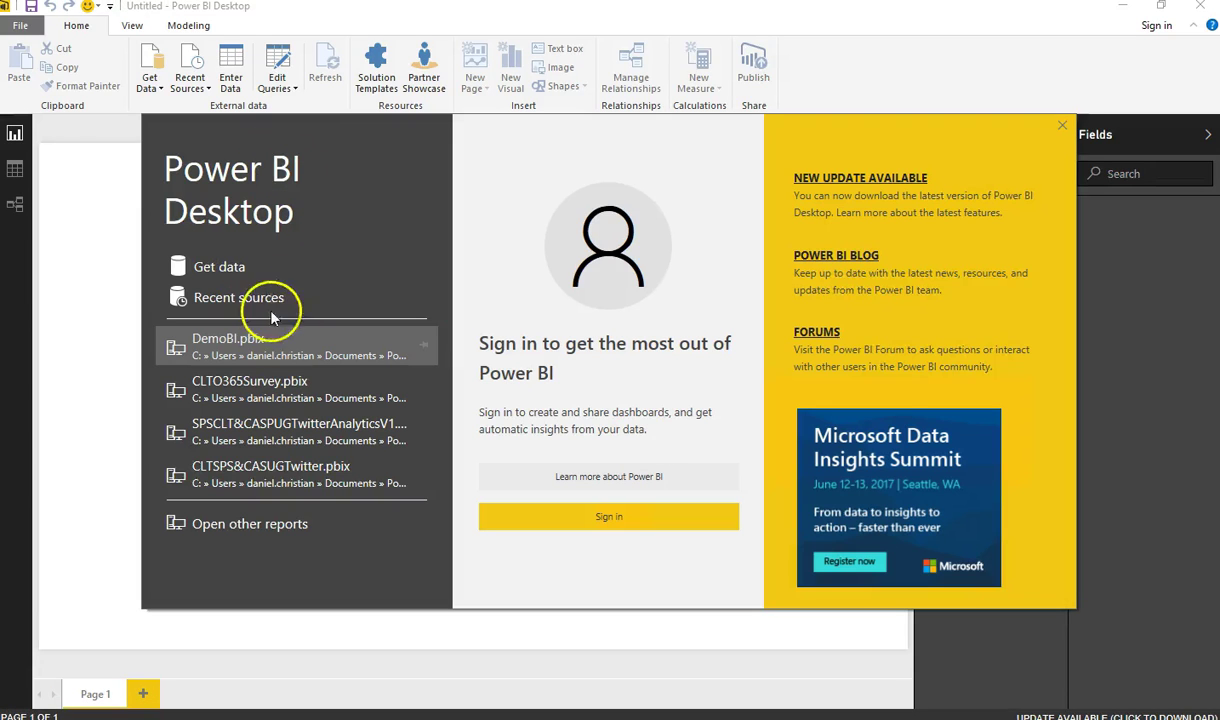
{"action": "left_click", "coordinate": [1062, 127]}
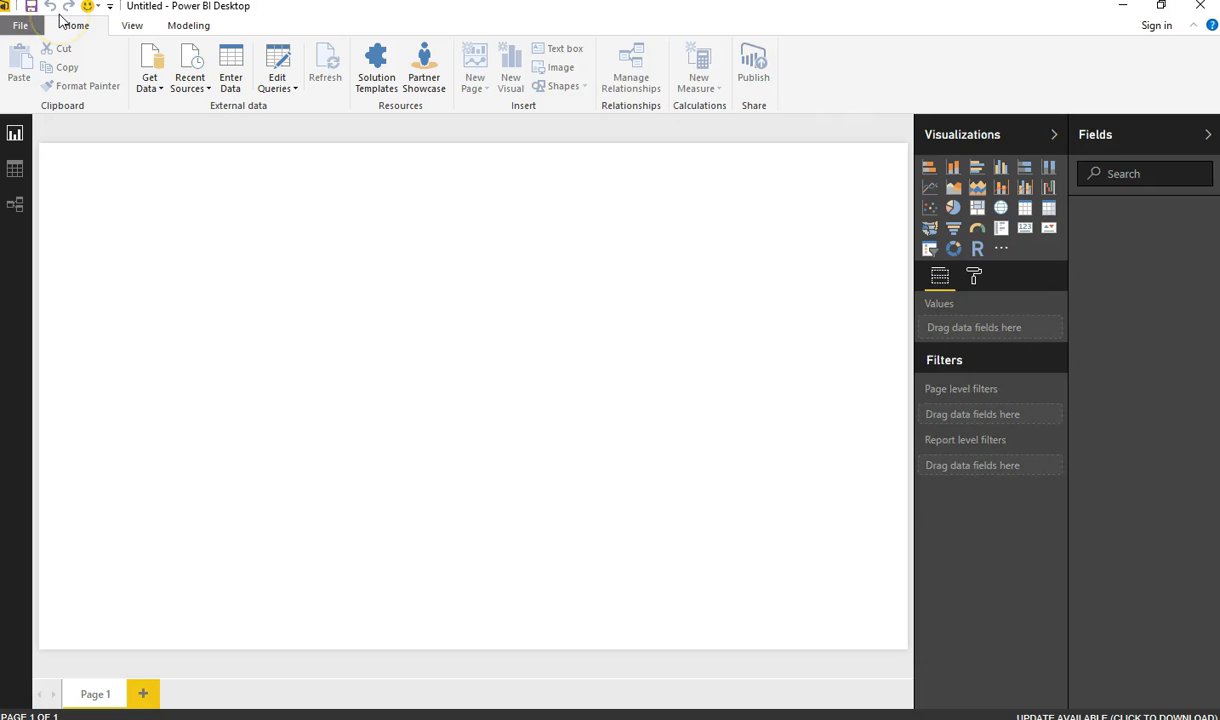
{"action": "left_click", "coordinate": [1200, 10]}
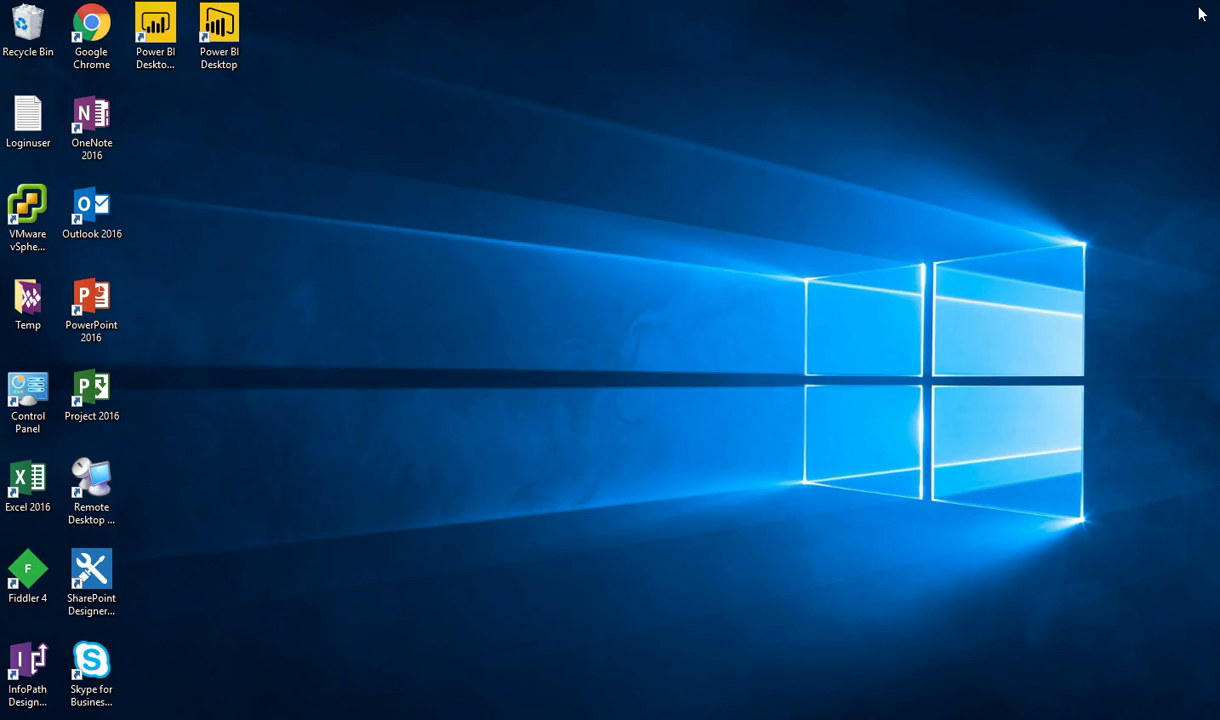
- Start Power BI Desktop (Report Server) from its desktop shortcut and dismiss the start screen
{"action": "left_click", "coordinate": [157, 74]}
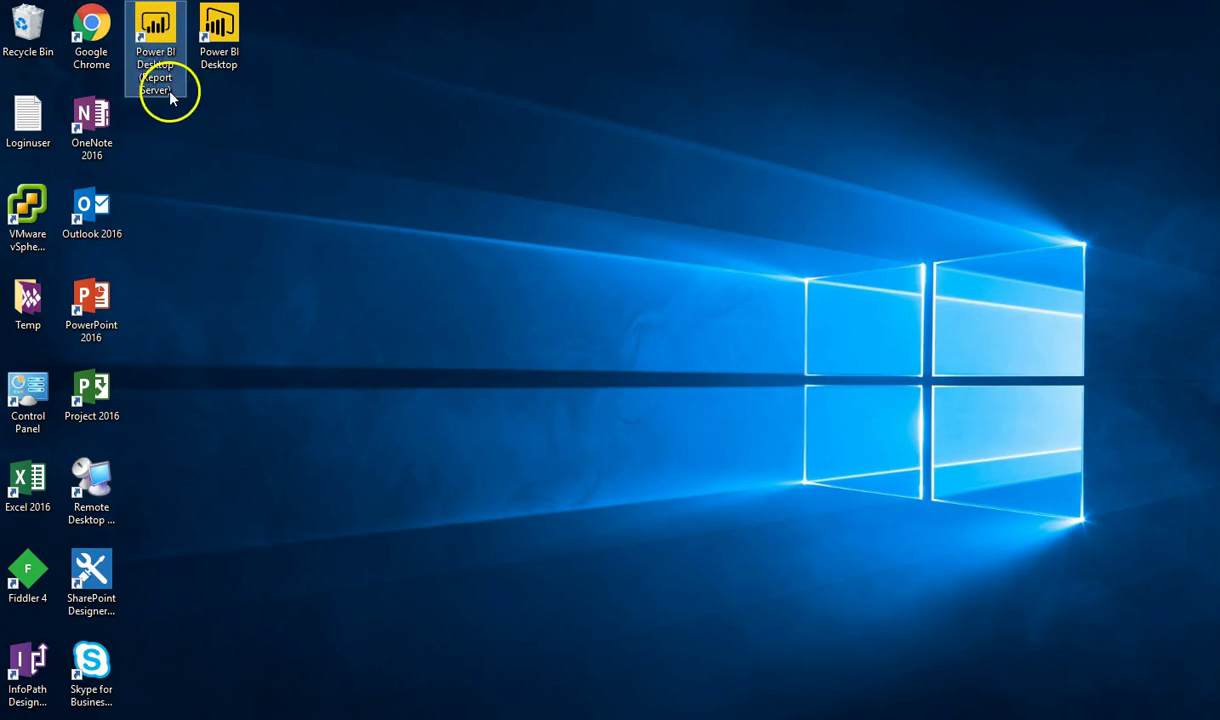
{"action": "double_click", "coordinate": [155, 30]}
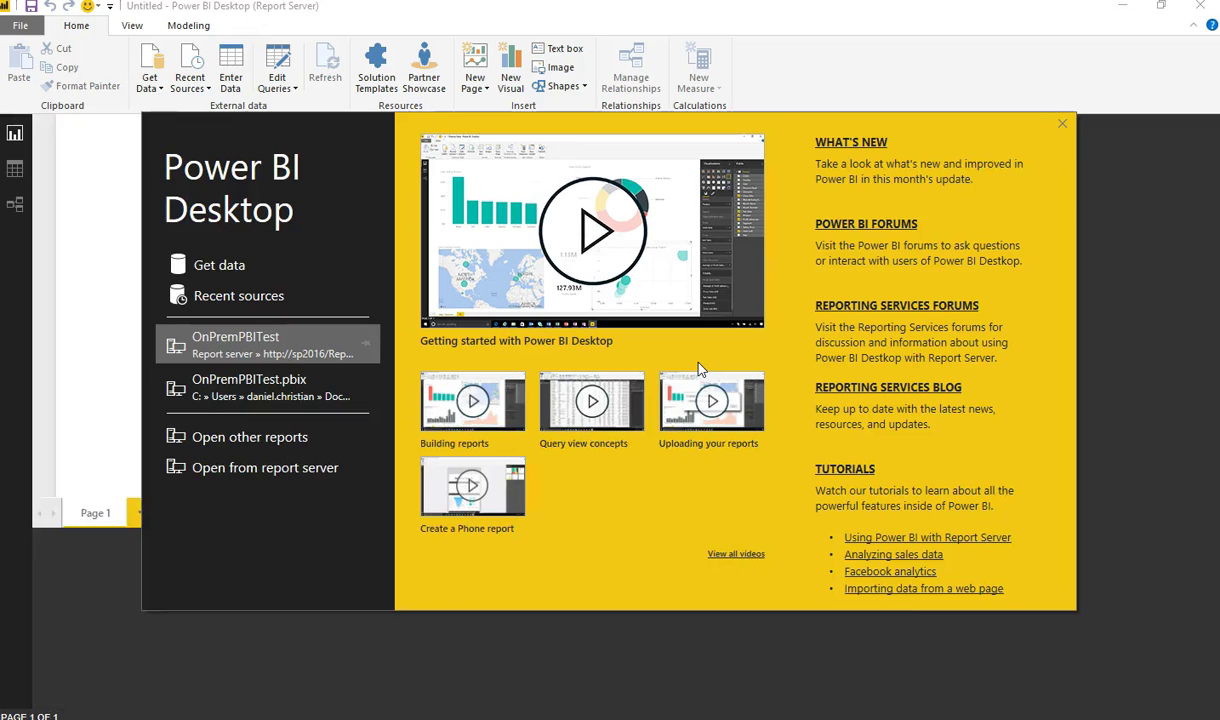
{"action": "left_click", "coordinate": [1061, 123]}
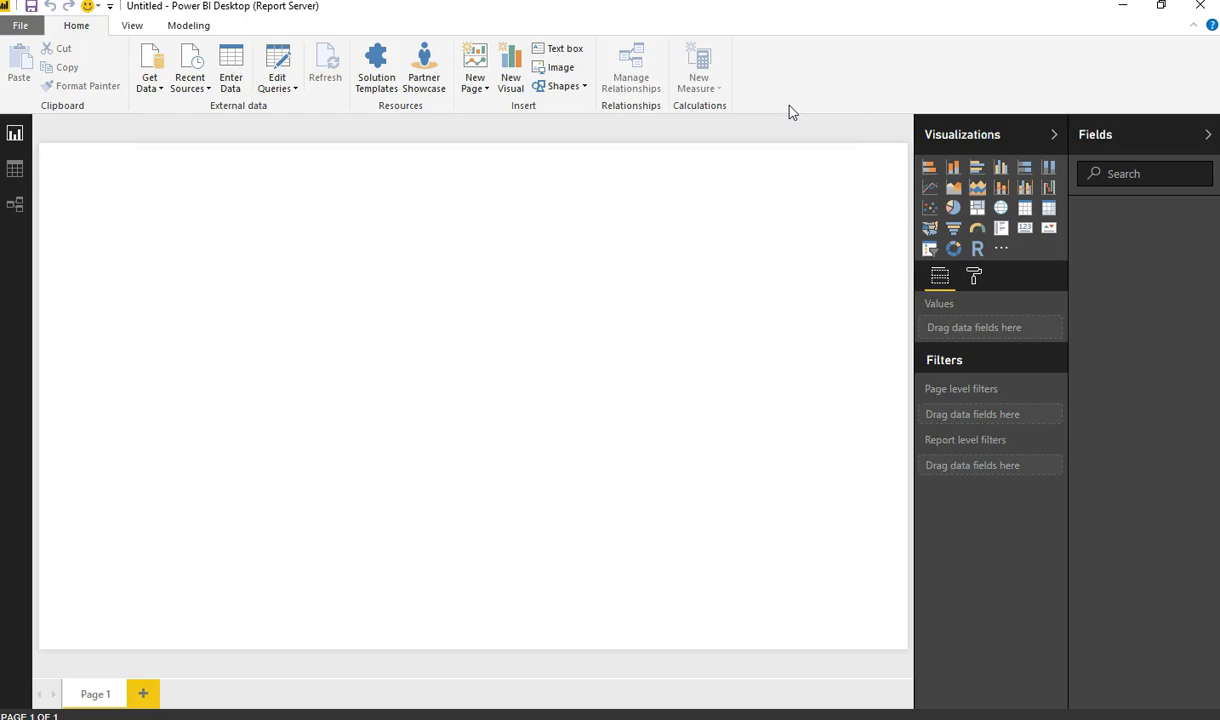
{"action": "left_click", "coordinate": [20, 26]}
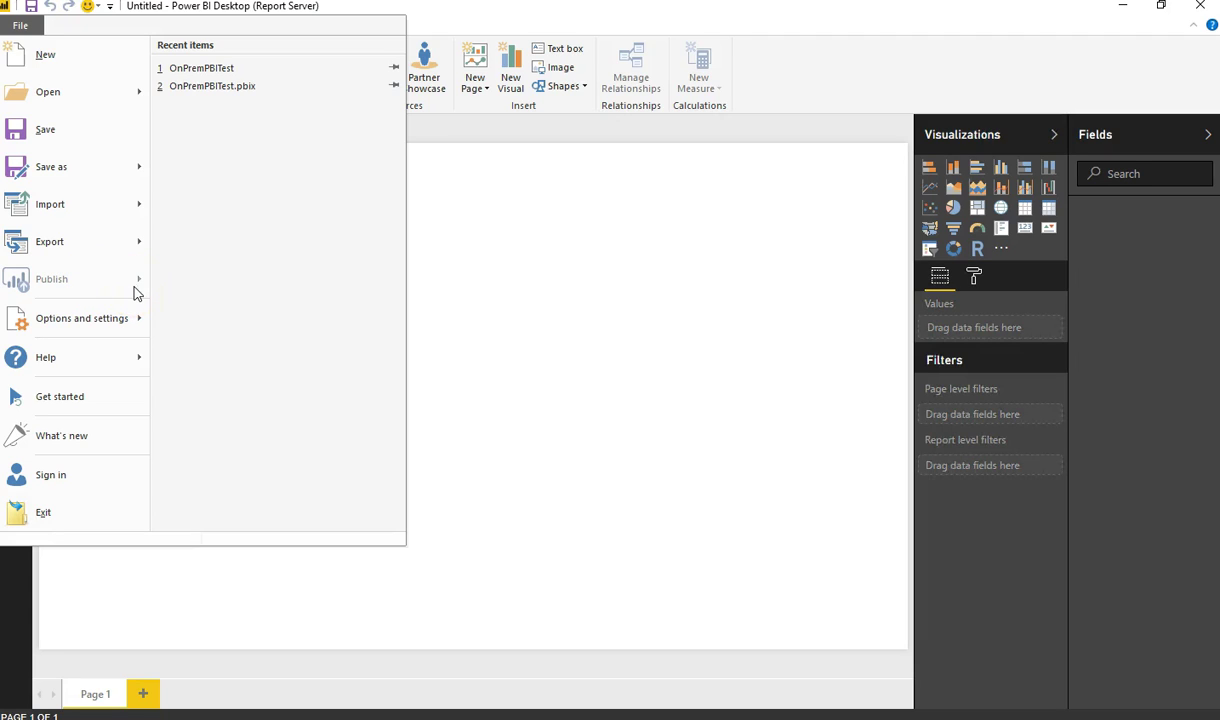
- Preview the Export, Save as Power BI Report Server, and Get Data options without selecting any
{"action": "left_click", "coordinate": [140, 246]}
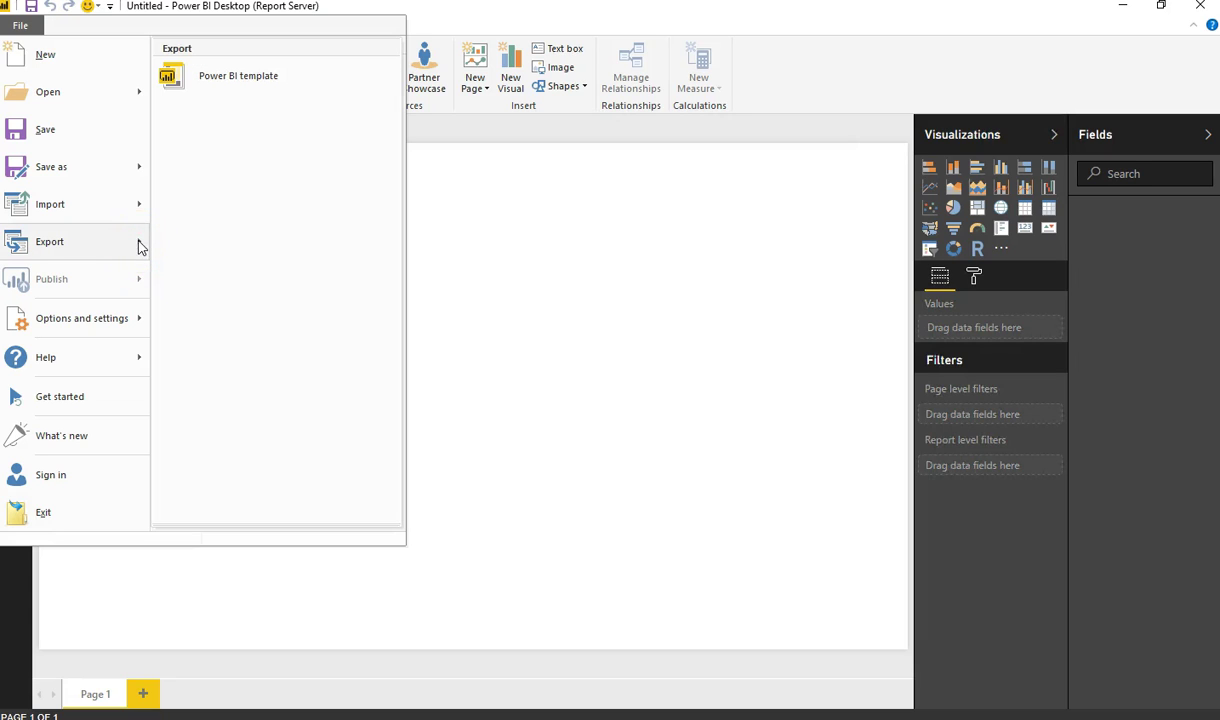
{"action": "left_click", "coordinate": [140, 177]}
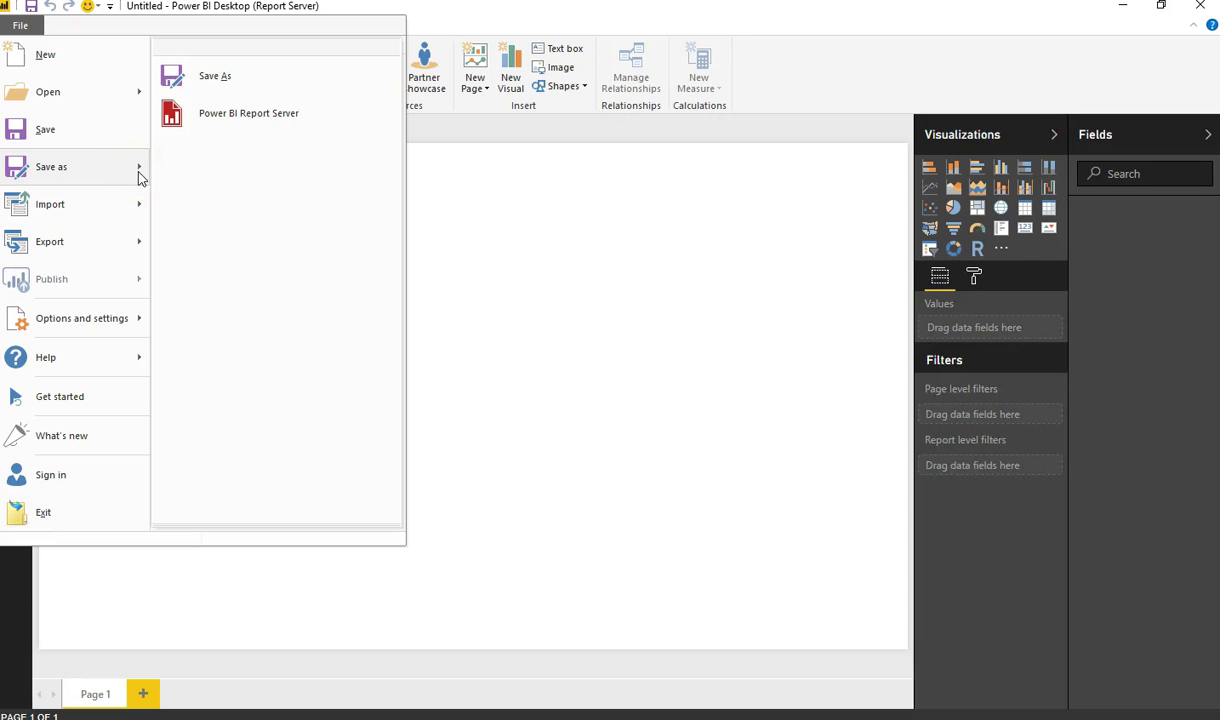
{"action": "left_click", "coordinate": [257, 125]}
{"action": "left_click", "coordinate": [466, 278]}
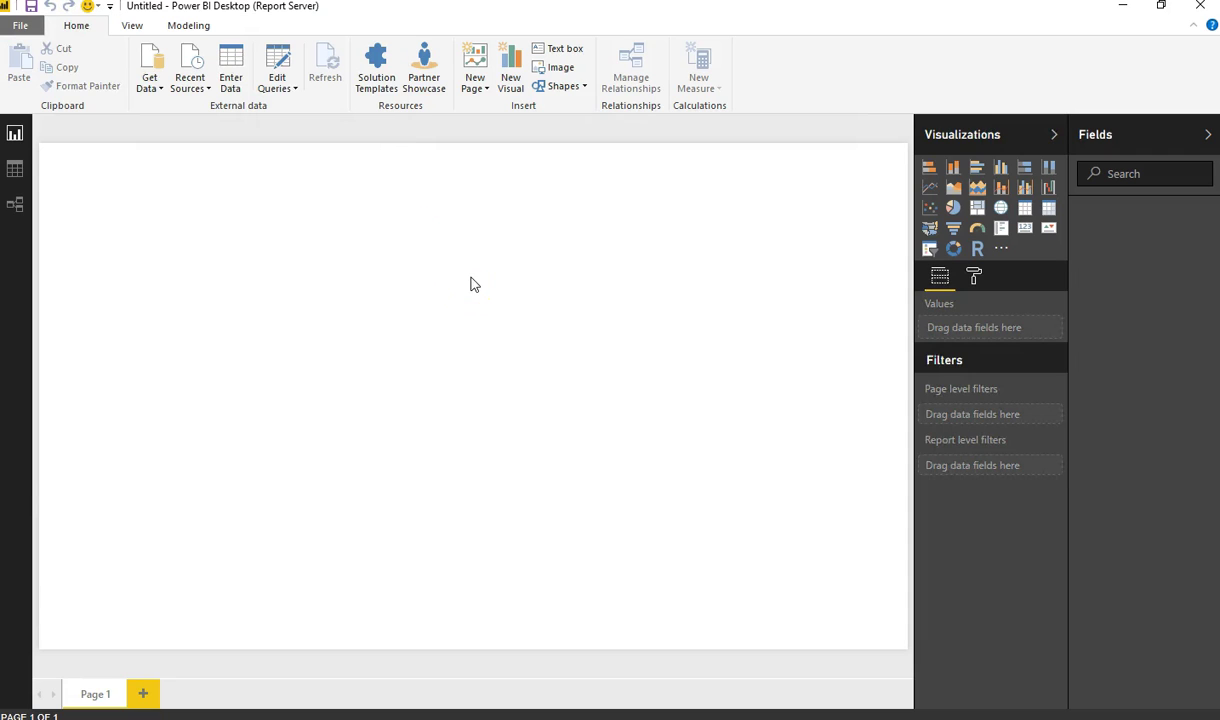
{"action": "left_click_drag", "start_coordinate": [375, 262], "coordinate": [306, 238]}
{"action": "left_click", "coordinate": [155, 95]}
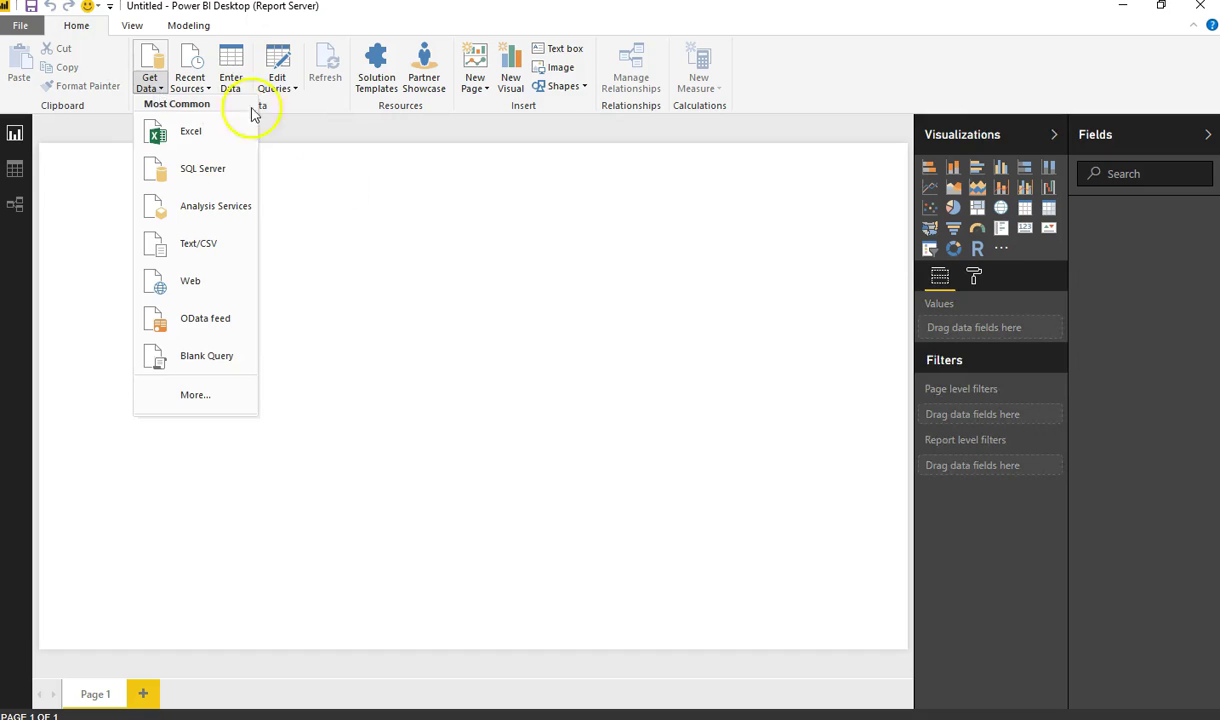
{"action": "left_click", "coordinate": [336, 228]}
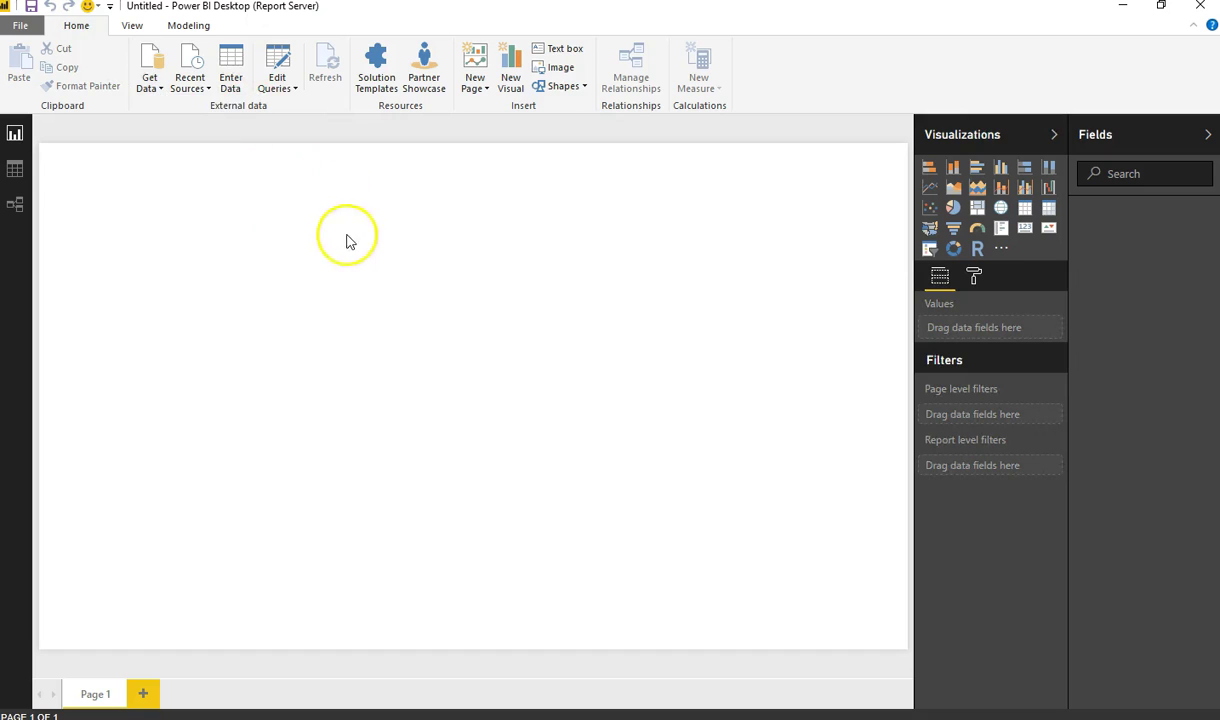
{"action": "left_click", "coordinate": [203, 93]}
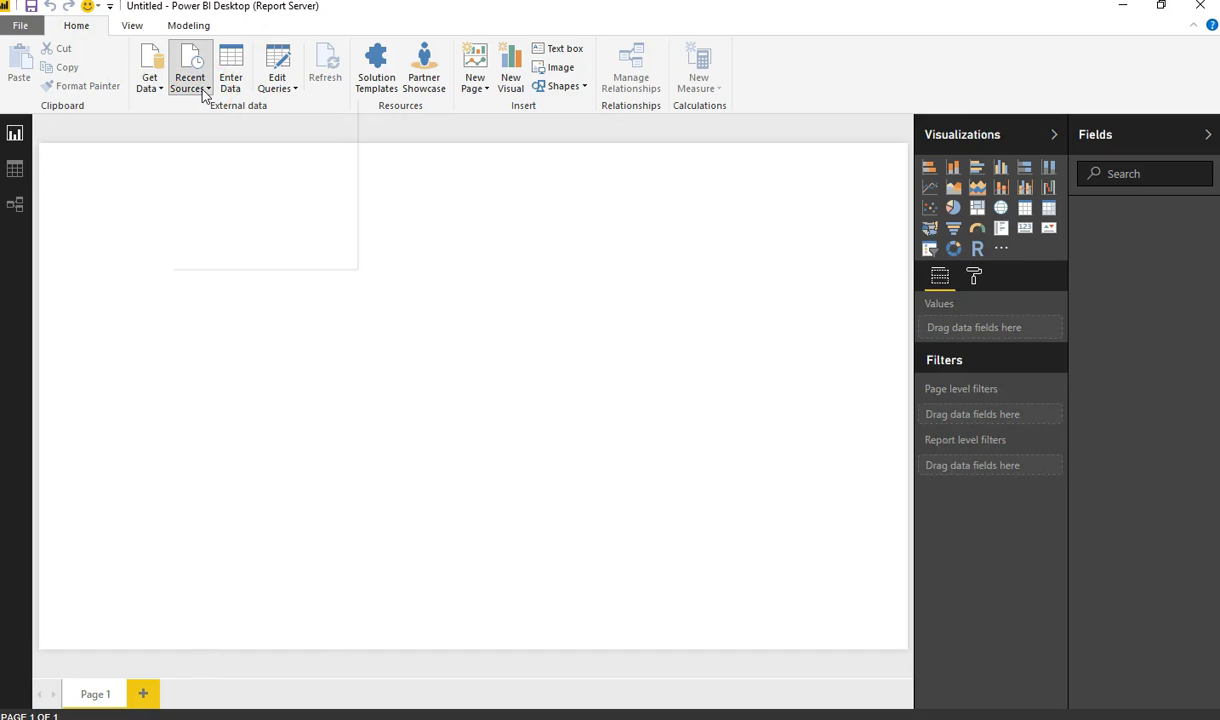
{"action": "left_click", "coordinate": [199, 104]}
{"action": "left_click", "coordinate": [196, 109]}
{"action": "left_click", "coordinate": [253, 243]}
{"action": "left_click", "coordinate": [196, 90]}
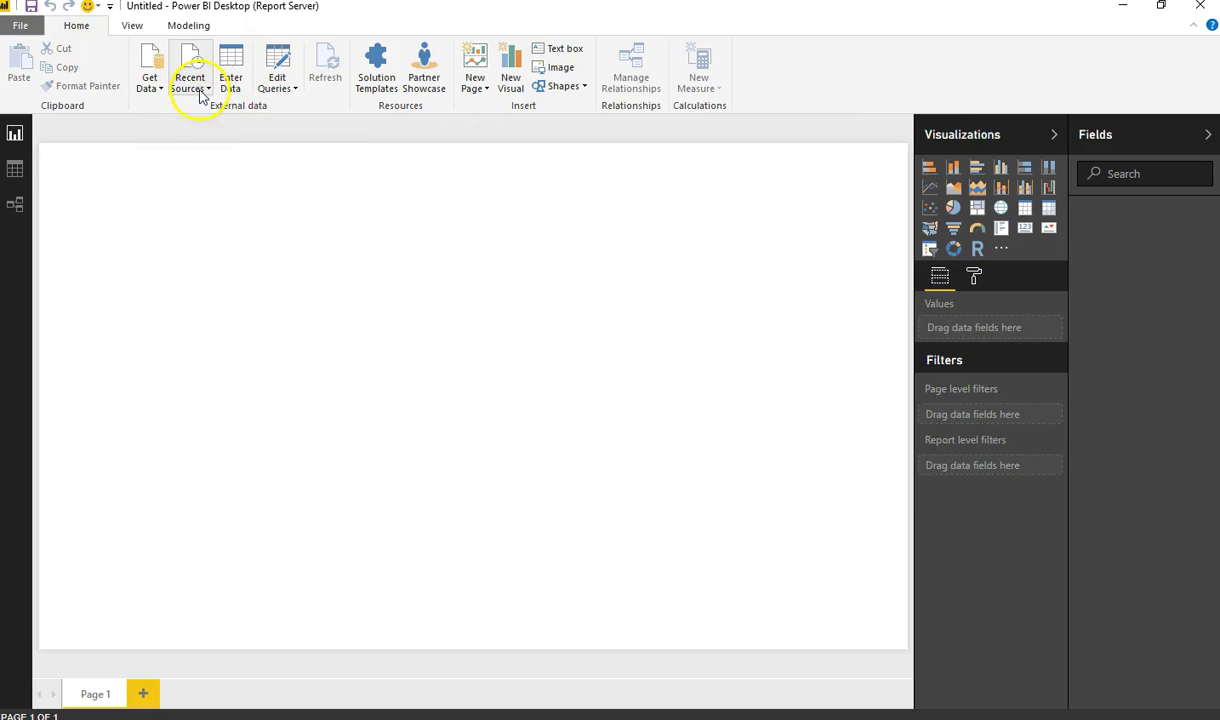
{"action": "left_click", "coordinate": [232, 212]}
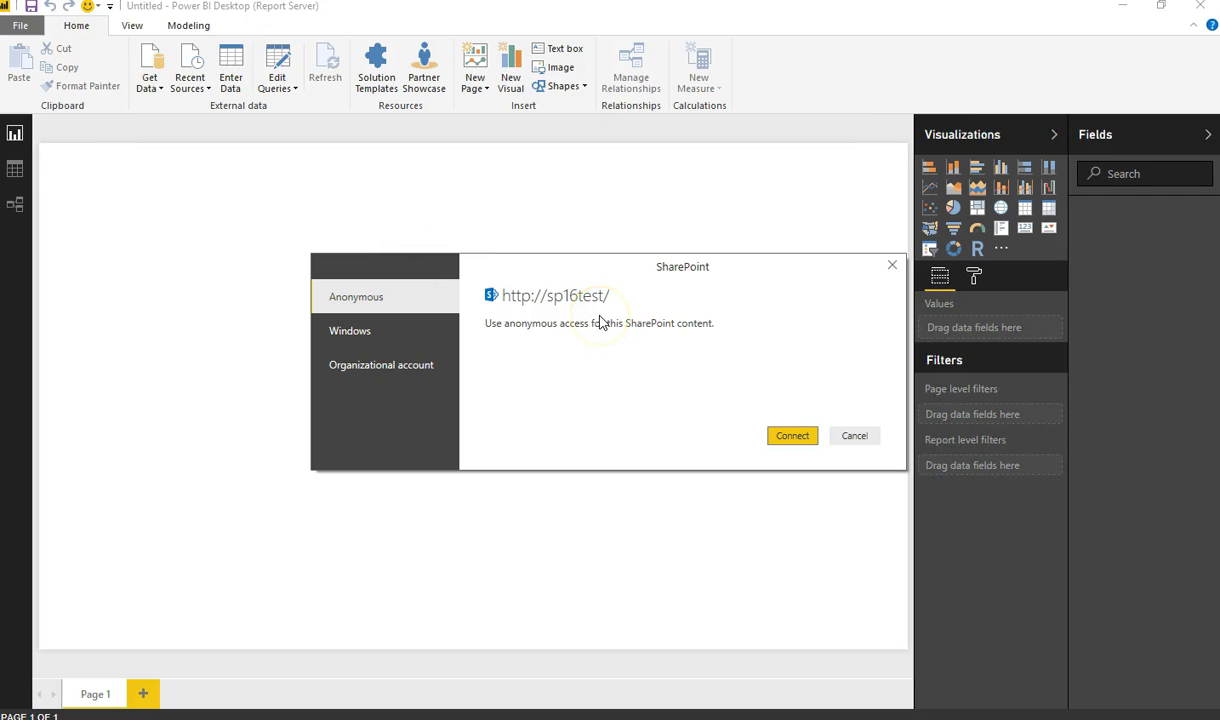
- Sign in to the SharePoint site with the current Windows credentials
{"action": "left_click", "coordinate": [797, 437]}
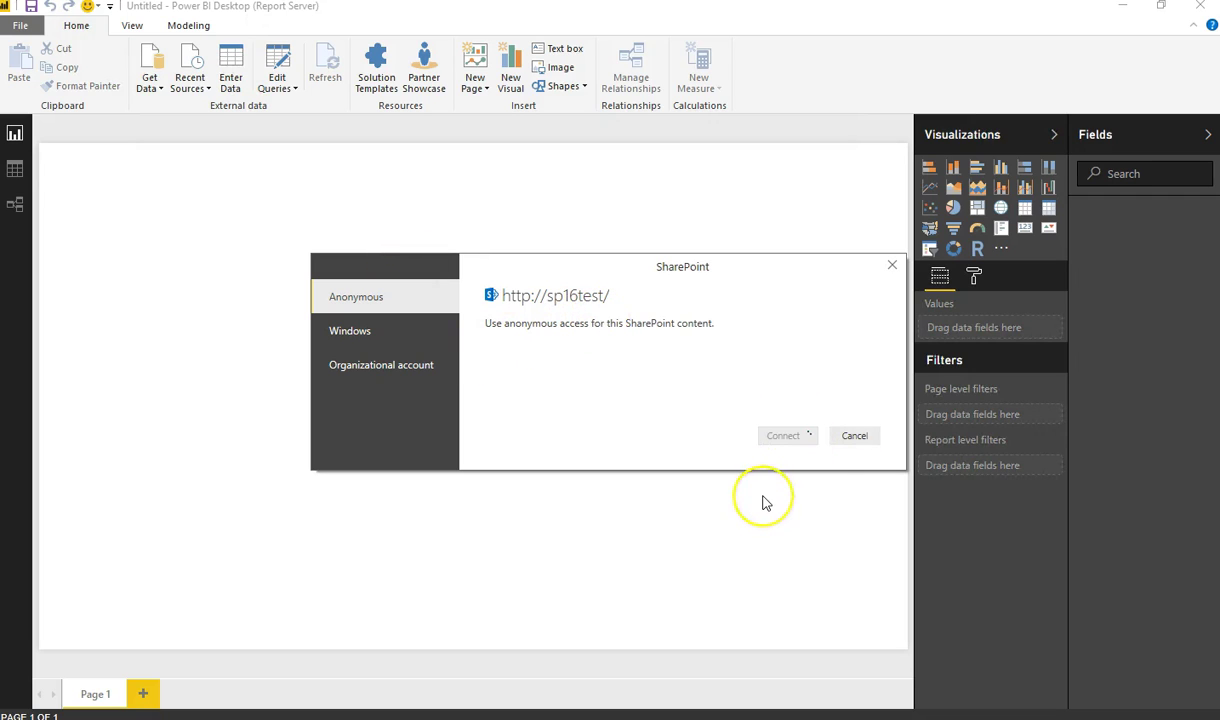
{"action": "left_click", "coordinate": [352, 331]}
{"action": "left_click", "coordinate": [490, 380]}
{"action": "left_click", "coordinate": [799, 520]}
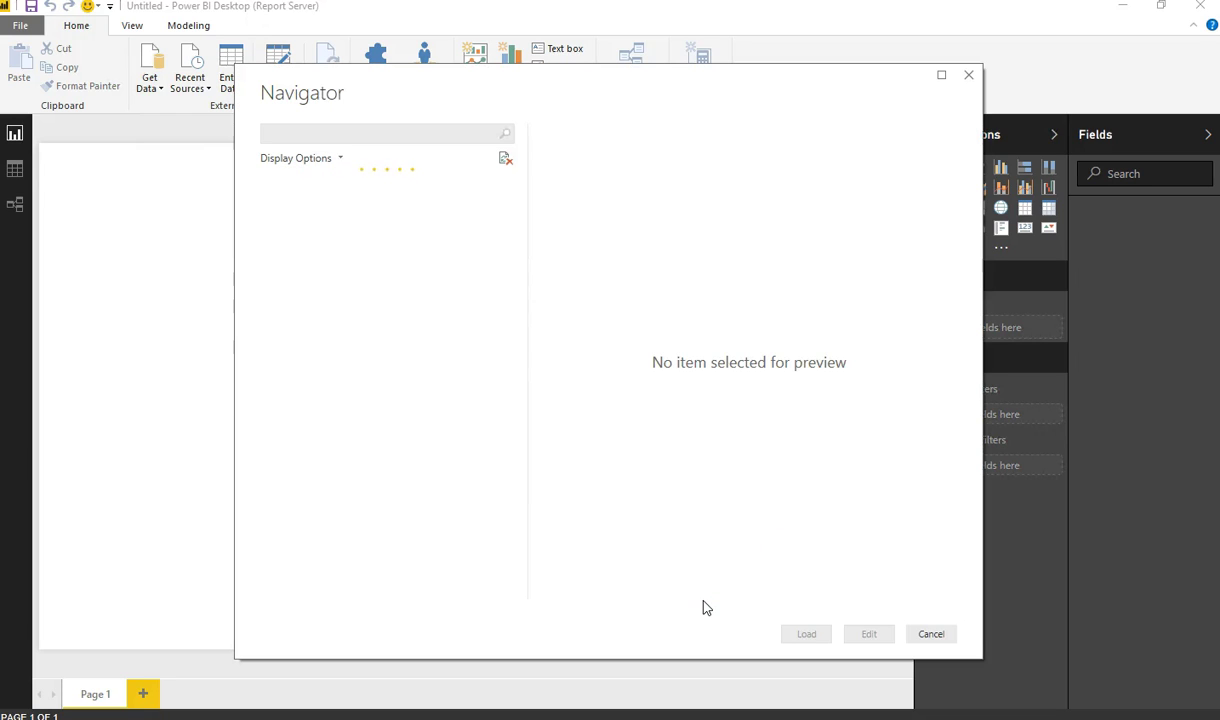
- Select the Inventory list in Navigator and load it into the model
{"action": "left_click", "coordinate": [352, 213]}
{"action": "left_click", "coordinate": [340, 186]}
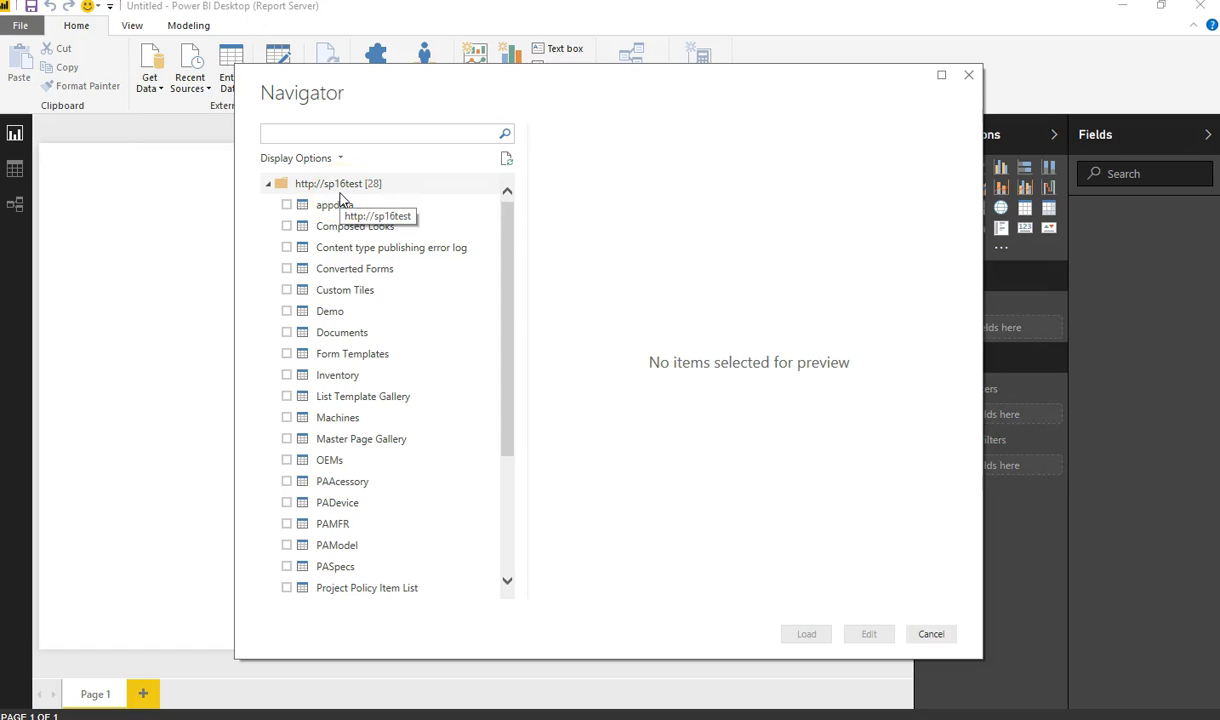
{"action": "left_click", "coordinate": [286, 377]}
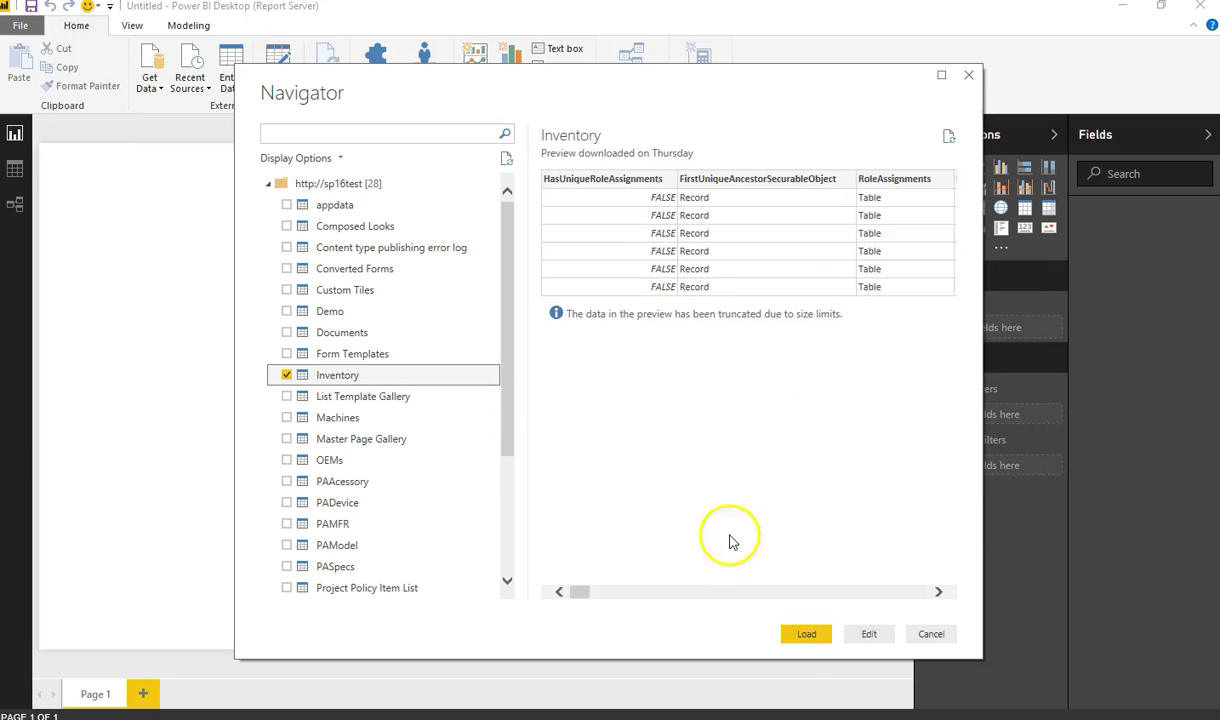
{"action": "left_click", "coordinate": [808, 633]}
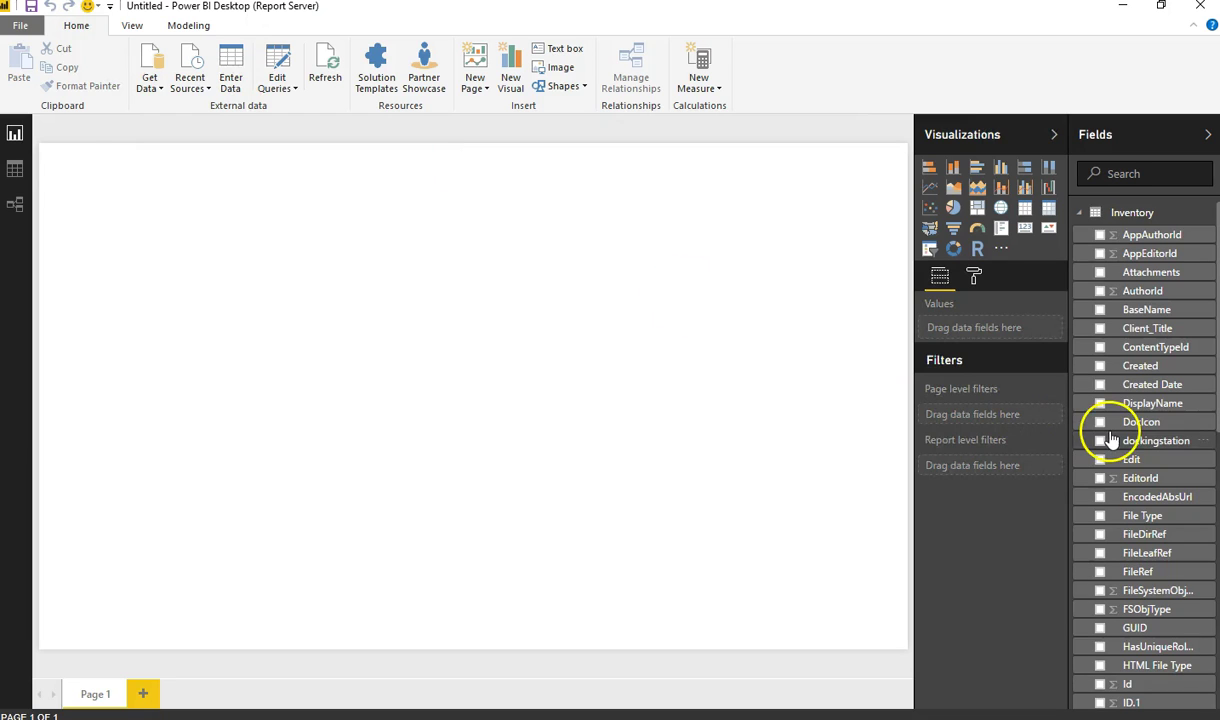
- Build a table of DisplayName and keyboard, with keyboard totalling 9,798.00
{"action": "left_click", "coordinate": [1104, 413]}
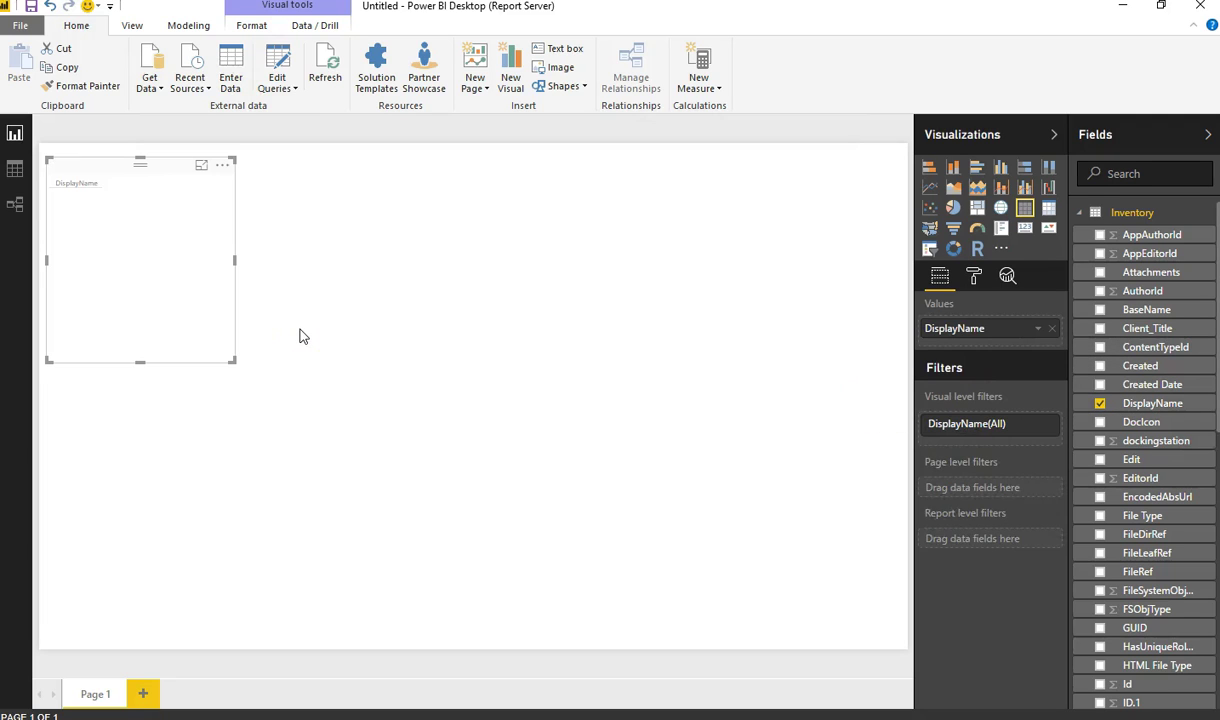
{"action": "scroll", "coordinate": [1100, 518], "scroll_direction": "down", "scroll_amount": 8}
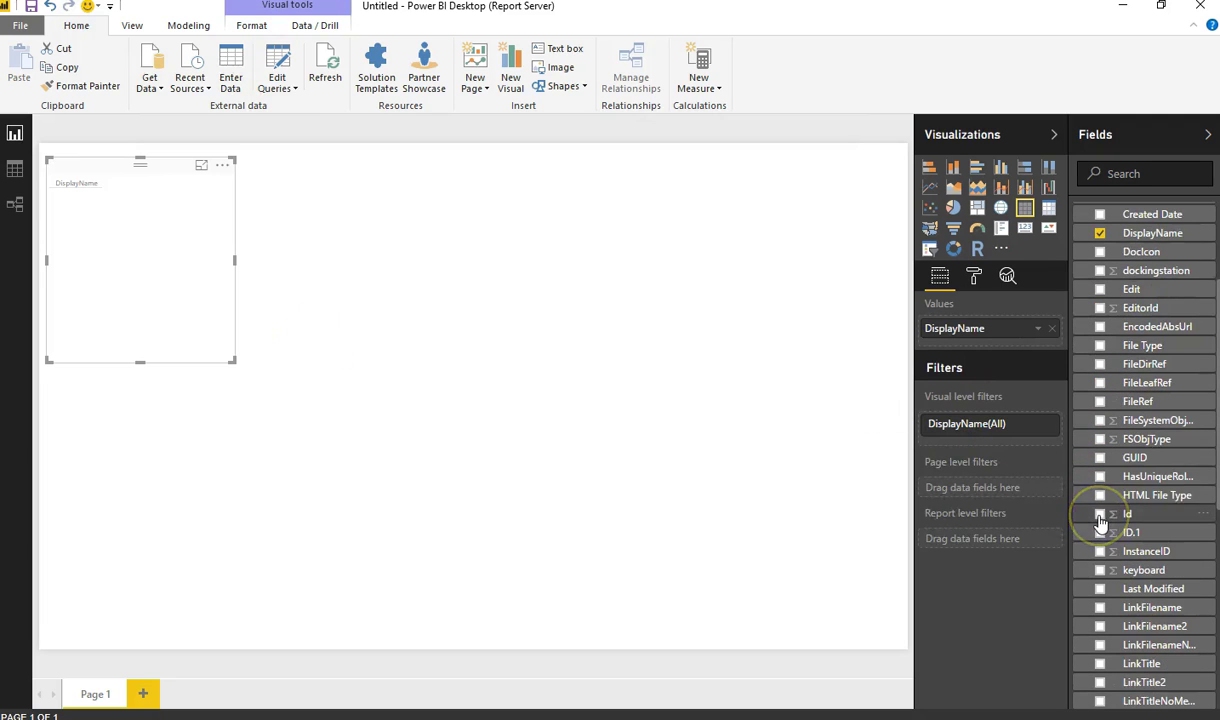
{"action": "scroll", "coordinate": [1100, 522], "scroll_direction": "down", "scroll_amount": 2}
{"action": "scroll", "coordinate": [1100, 522], "scroll_direction": "down", "scroll_amount": 2}
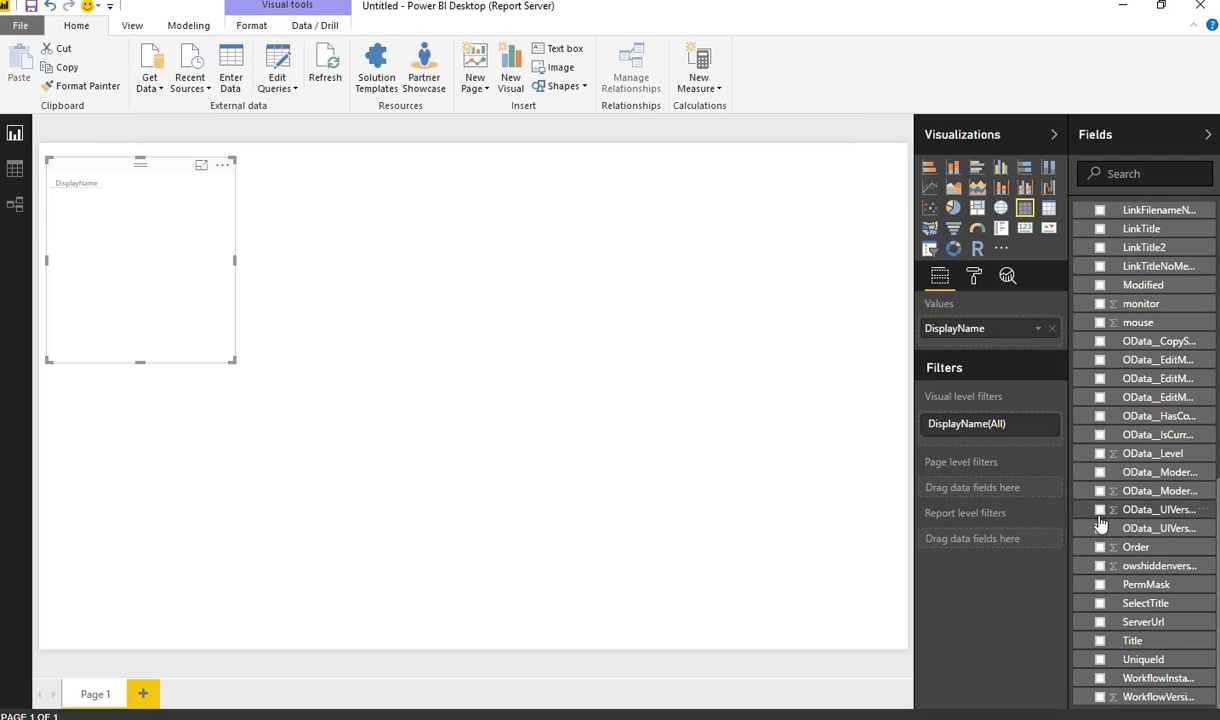
{"action": "scroll", "coordinate": [1100, 522], "scroll_direction": "up", "scroll_amount": 12}
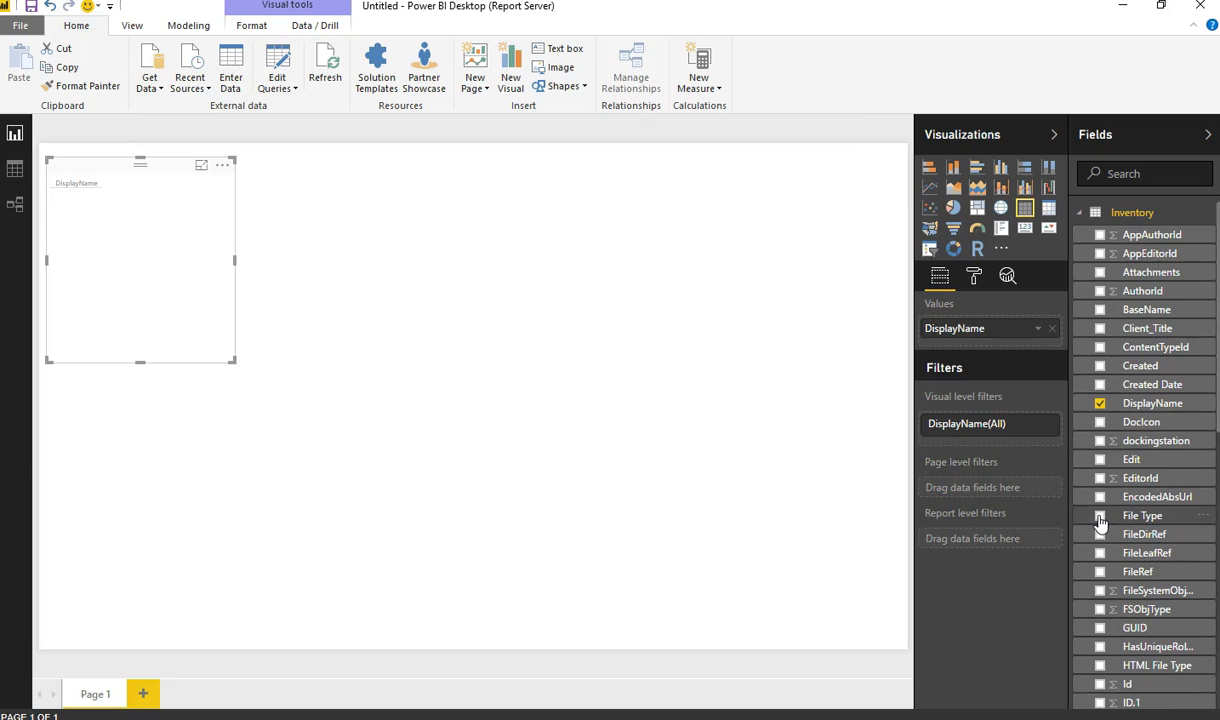
{"action": "left_click_drag", "start_coordinate": [1114, 450], "coordinate": [1148, 460]}
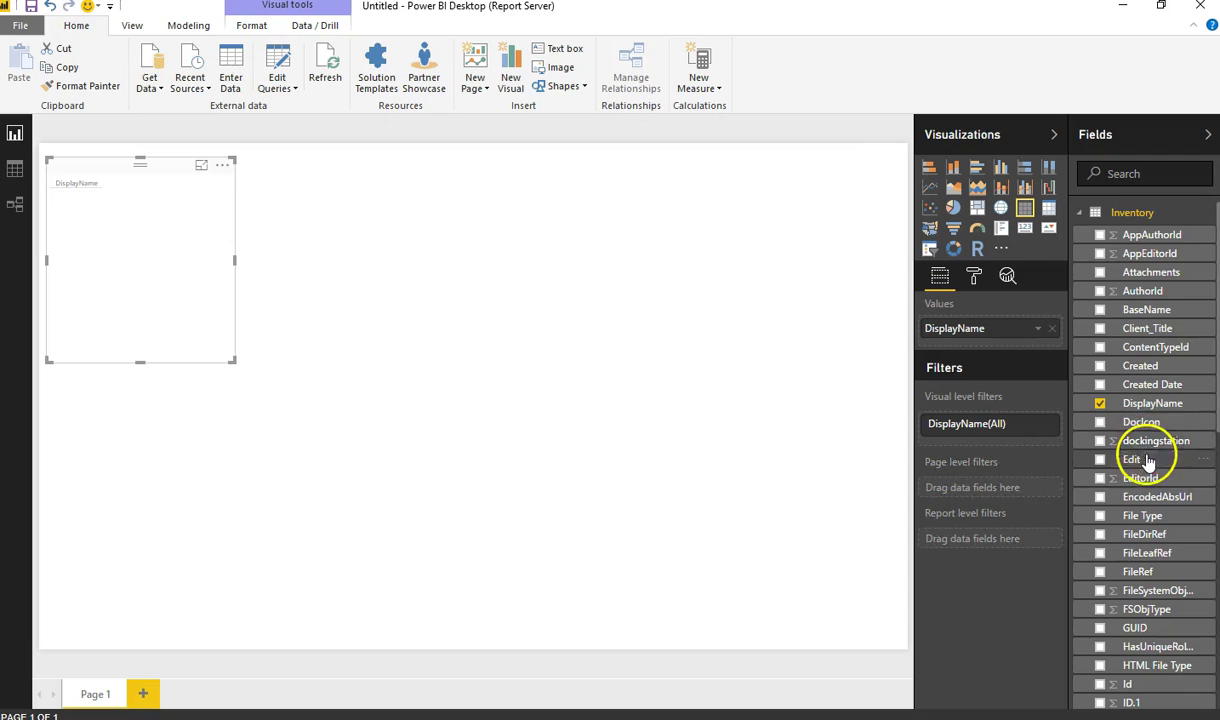
{"action": "scroll", "coordinate": [1140, 480], "scroll_direction": "down", "scroll_amount": 3}
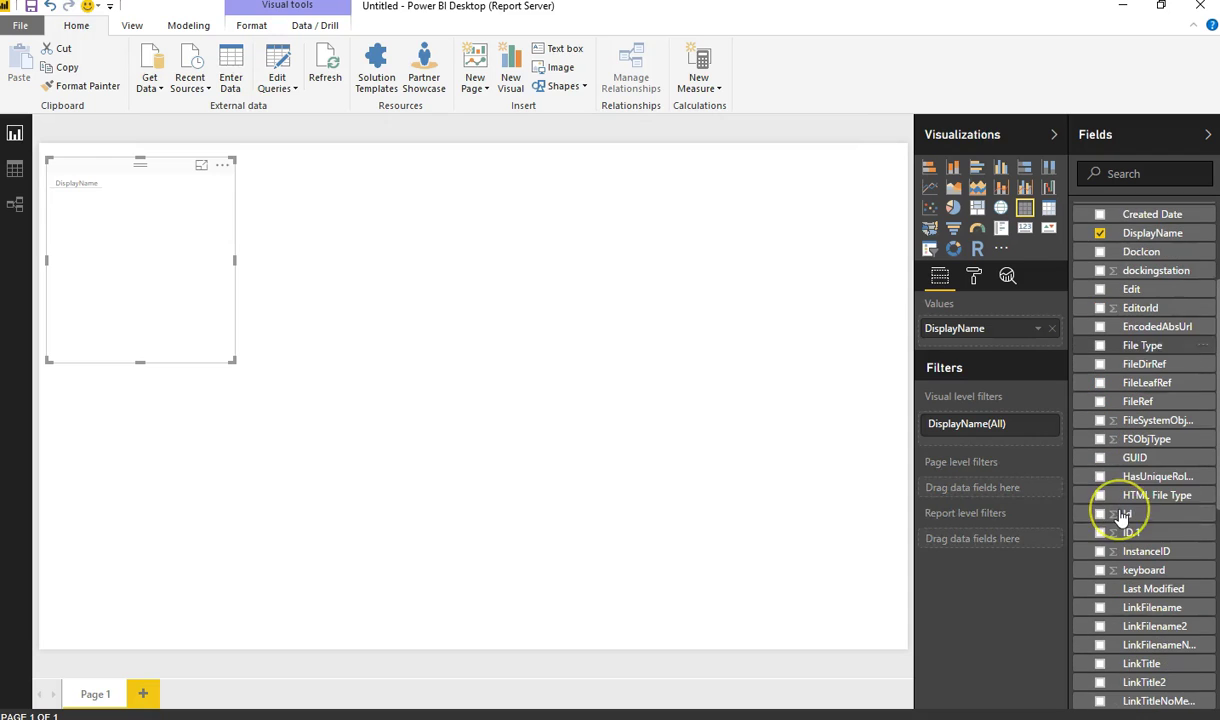
{"action": "left_click", "coordinate": [1100, 571]}
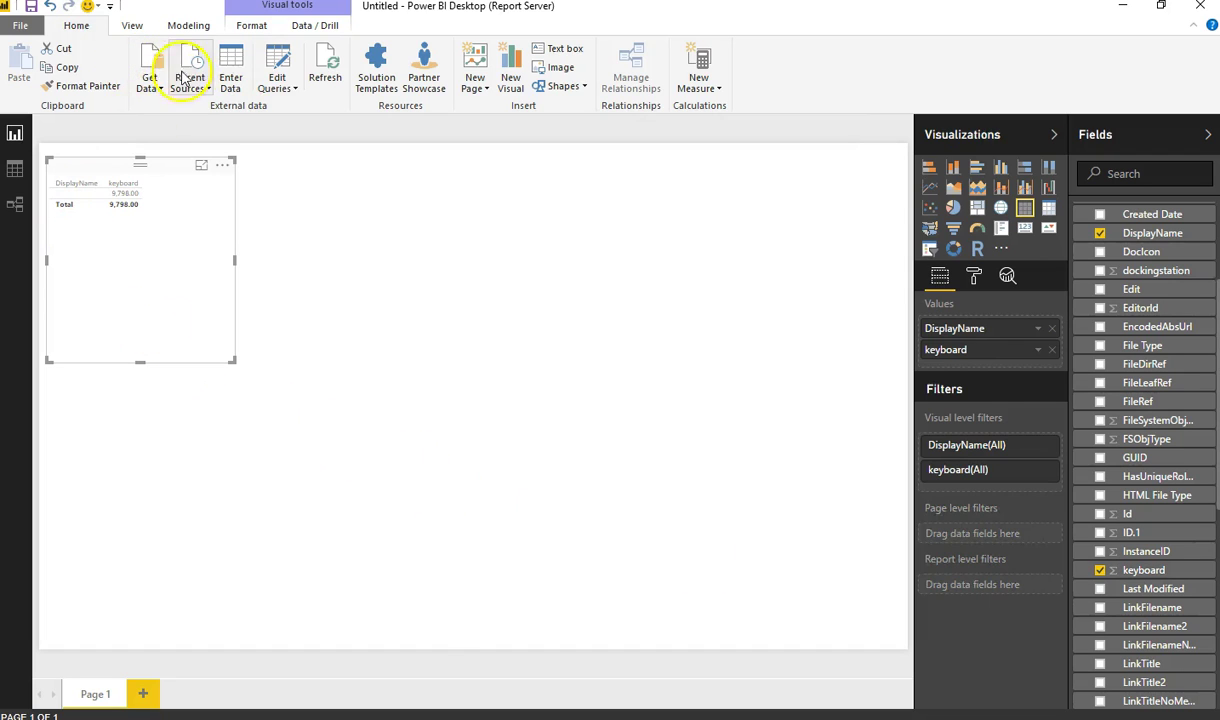
{"action": "left_click", "coordinate": [20, 25]}
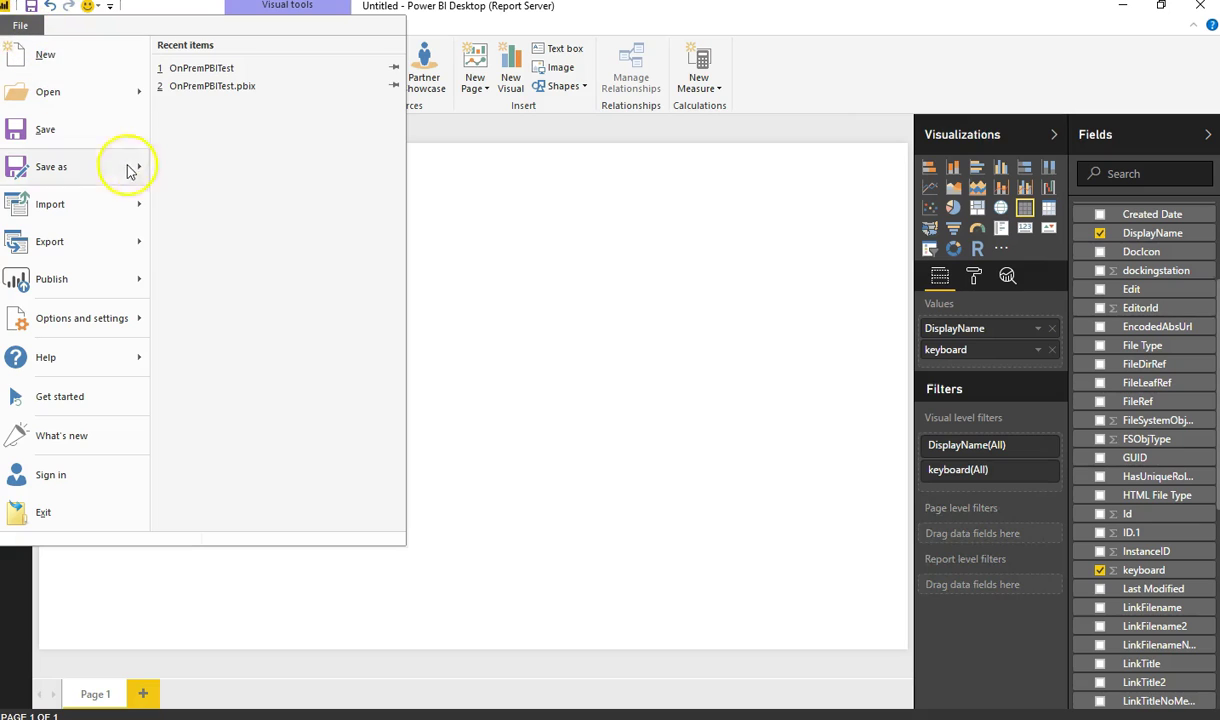
{"action": "mouse_move", "coordinate": [132, 178]}
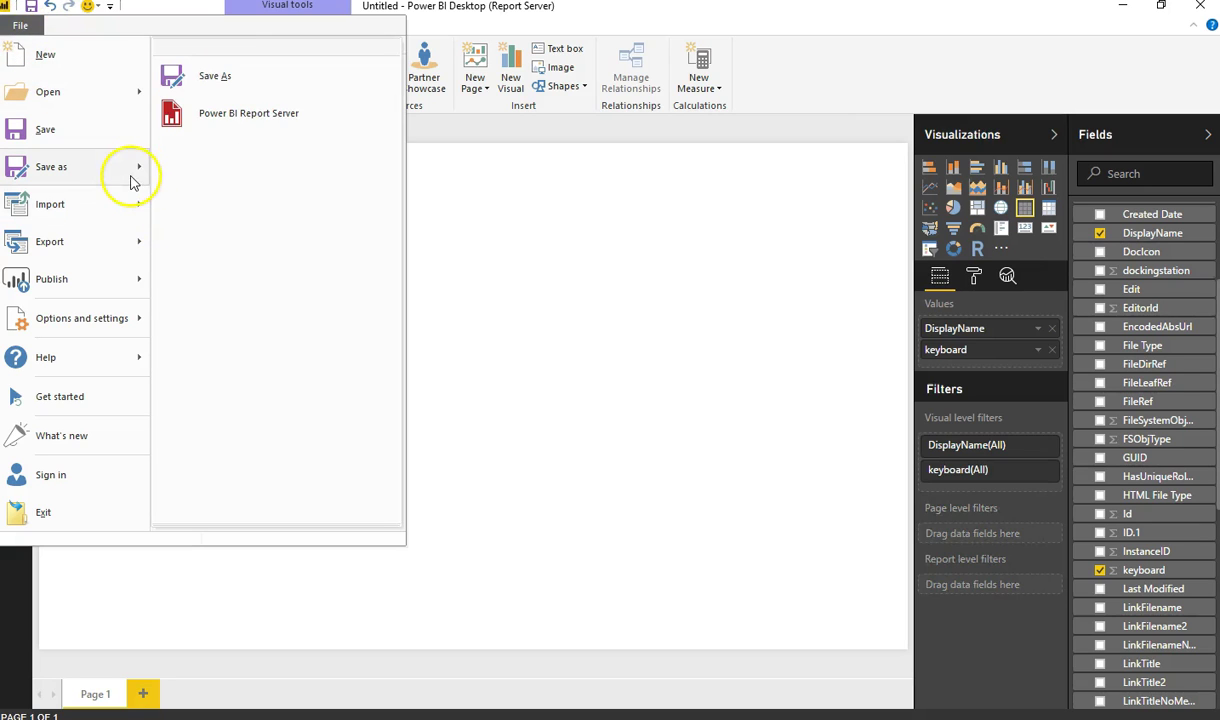
{"action": "left_click", "coordinate": [229, 128]}
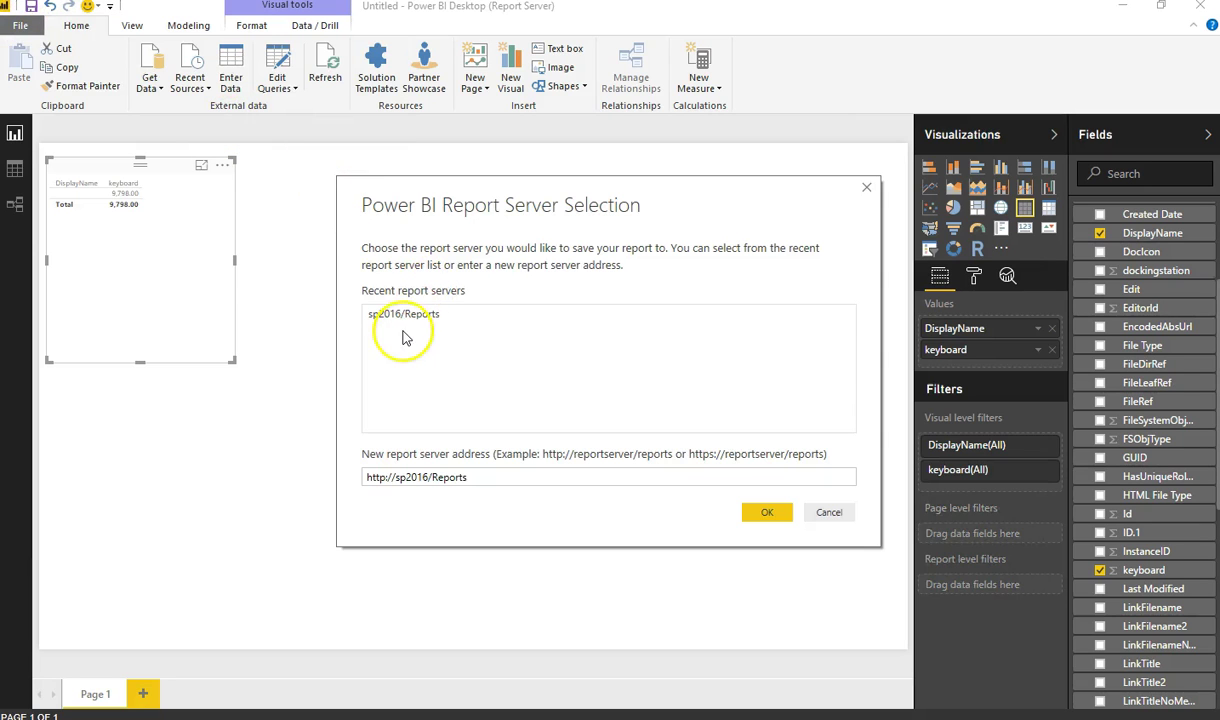
{"action": "left_click", "coordinate": [375, 478]}
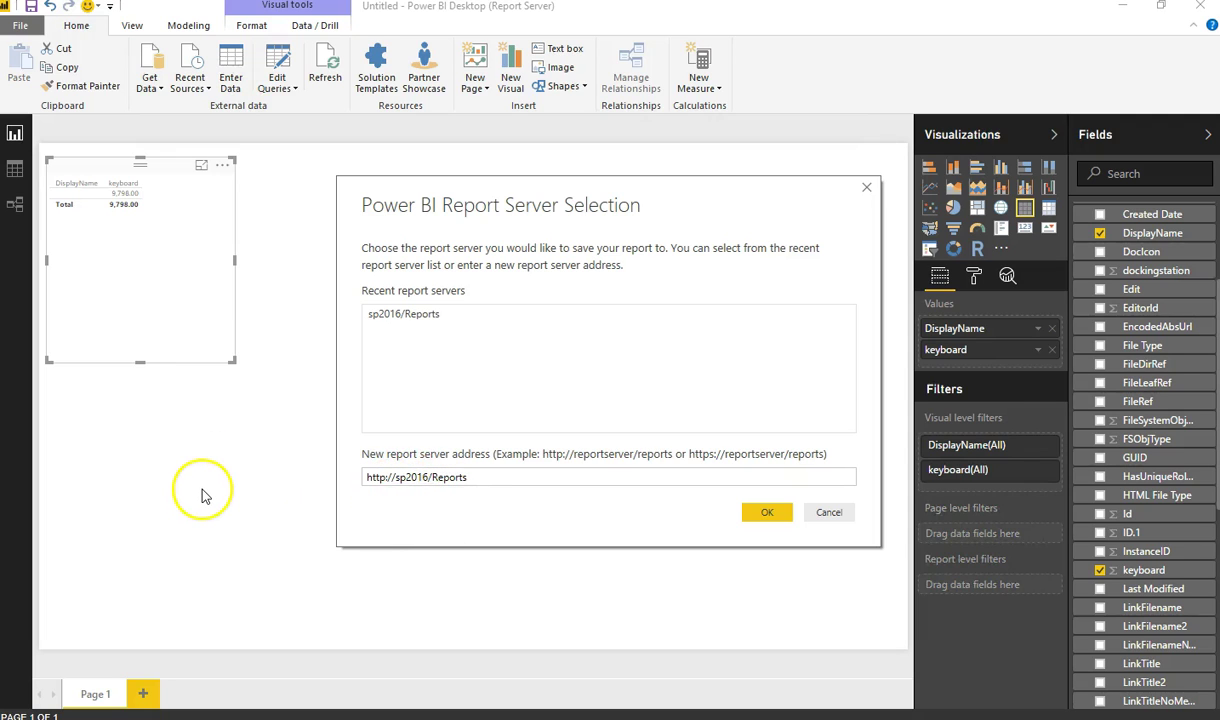
{"action": "left_click", "coordinate": [766, 515]}
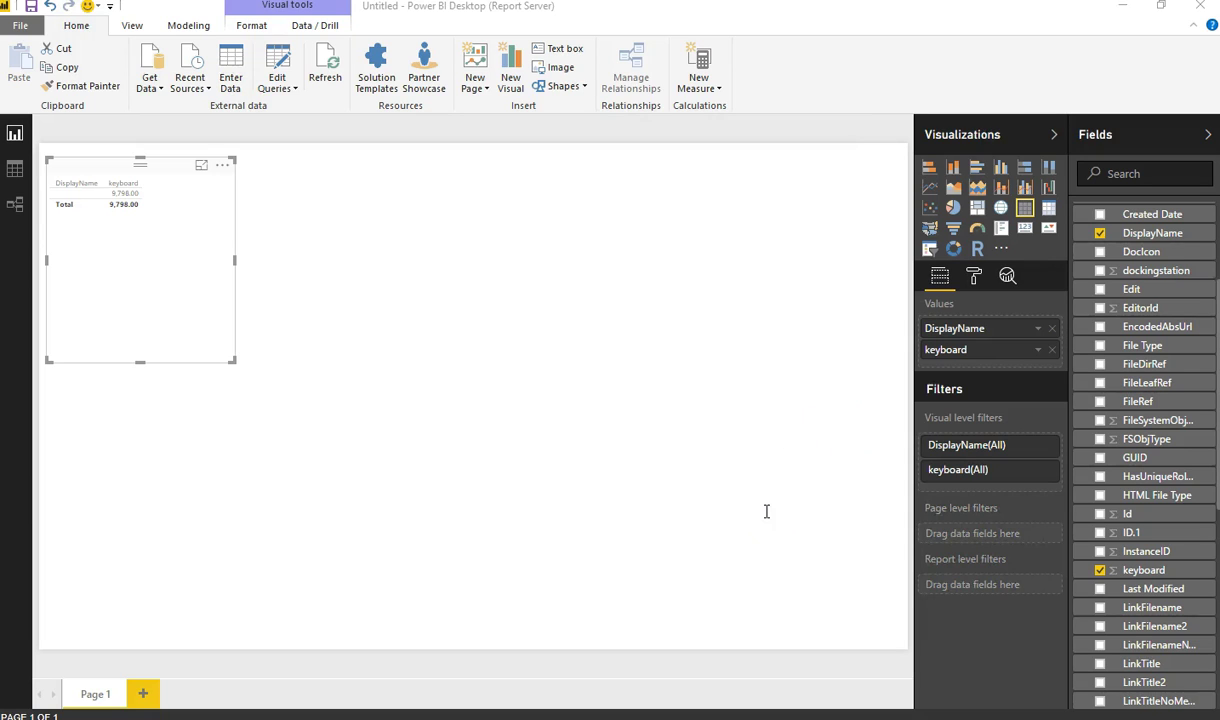
- Resize the table visual on the report page
{"action": "left_click", "coordinate": [236, 355]}
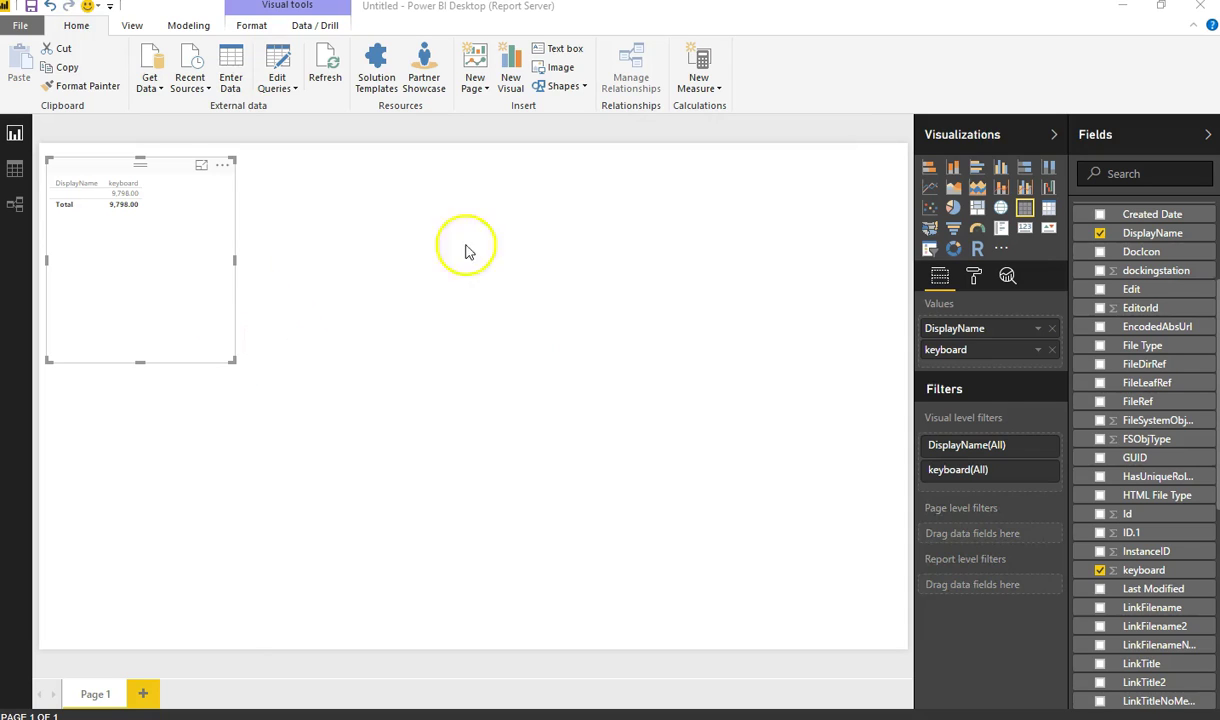
{"action": "left_click", "coordinate": [566, 257]}
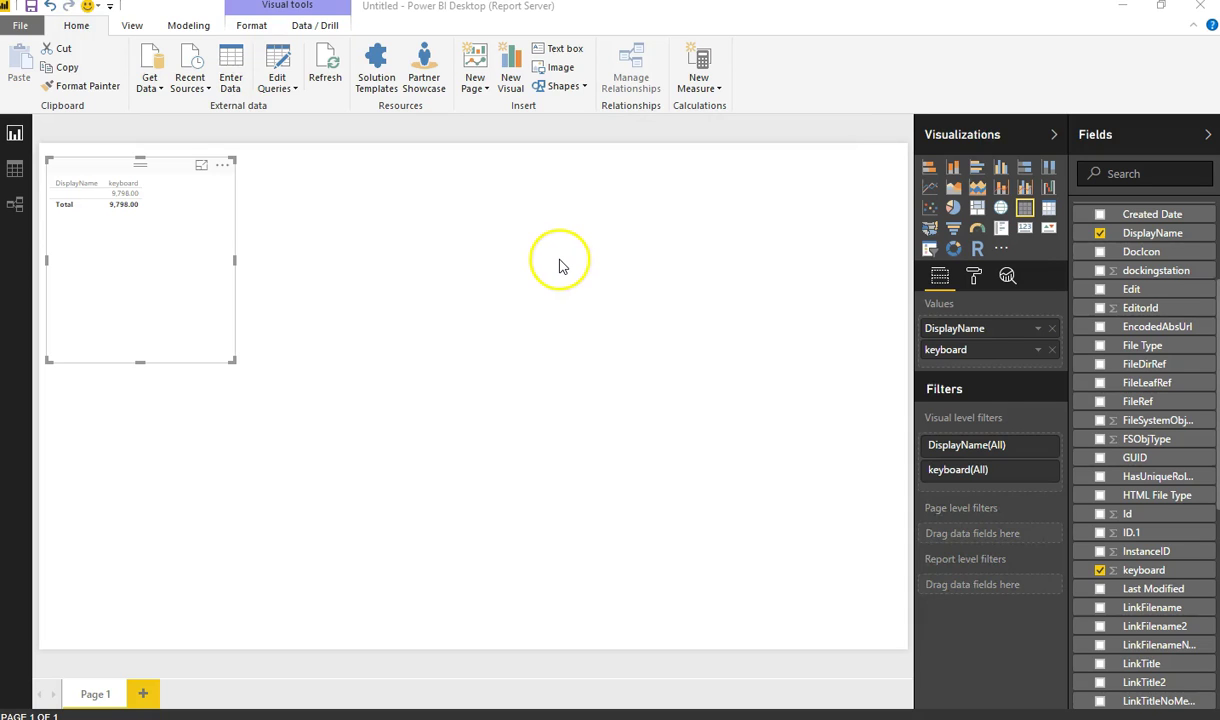
{"action": "left_click", "coordinate": [361, 201]}
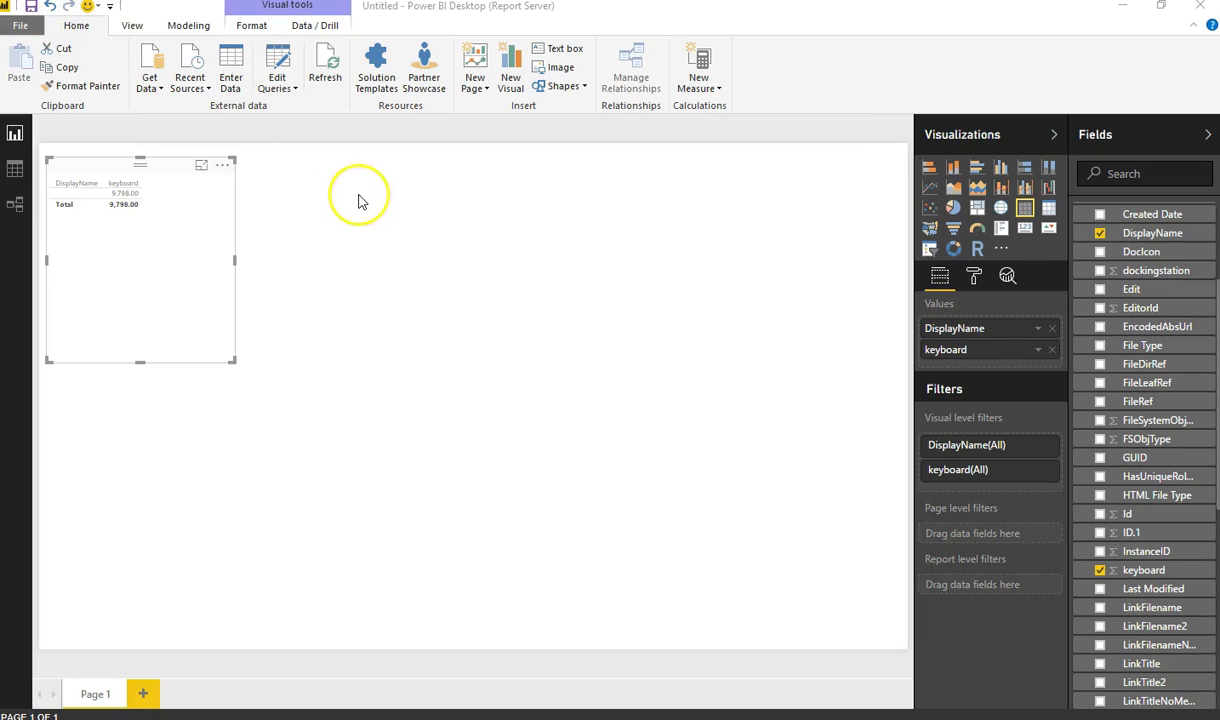
- Save the report to the server as OnPremPBITest2, then close the unsupported data source error
{"action": "key", "text": "ctrl+s"}
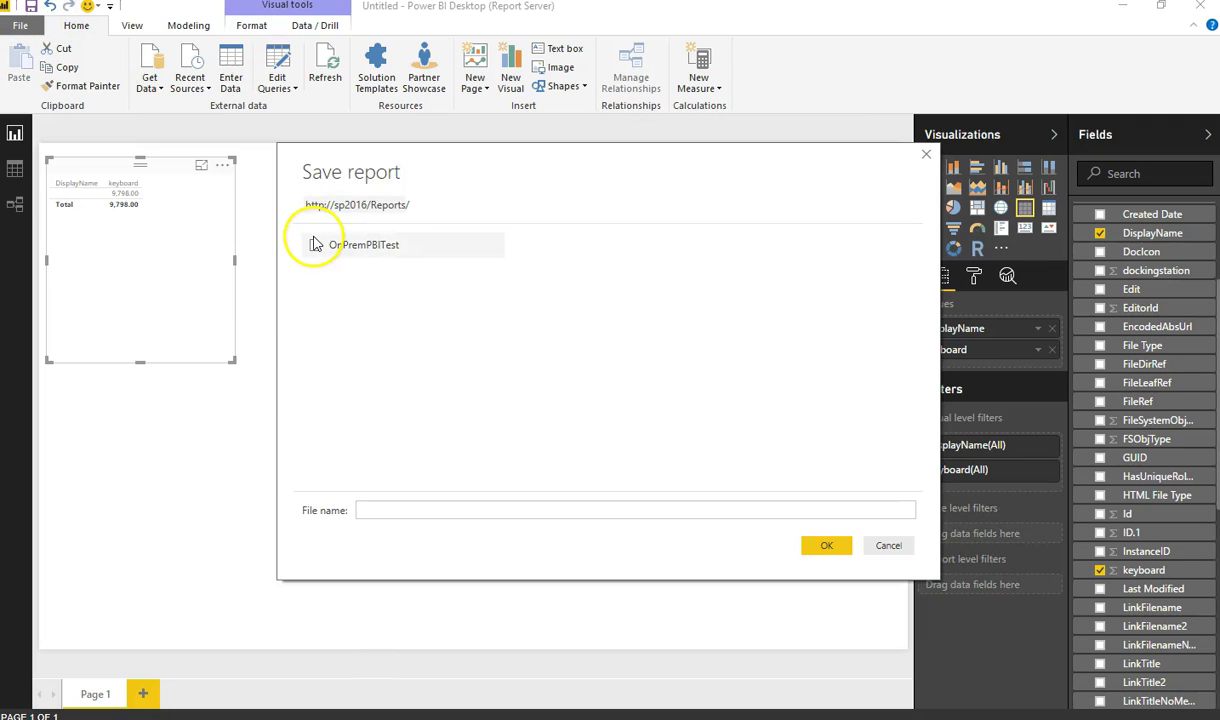
{"action": "left_click", "coordinate": [385, 247]}
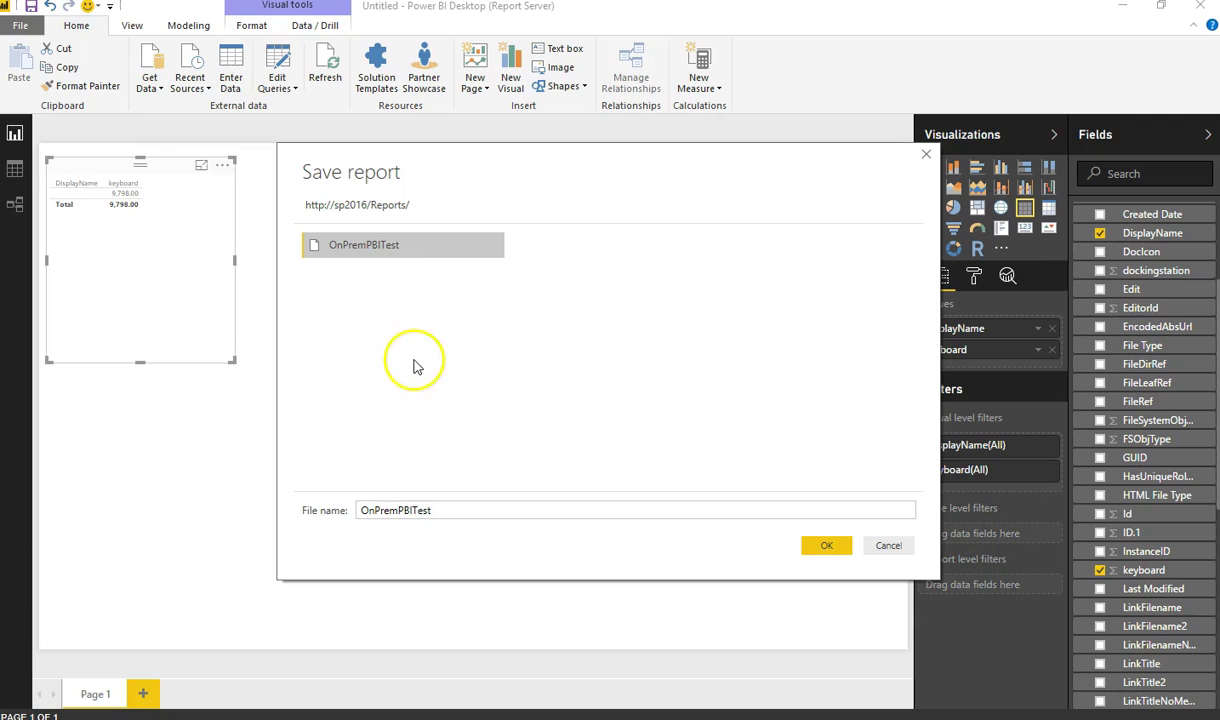
{"action": "left_click", "coordinate": [476, 510]}
{"action": "type", "text": "2"}
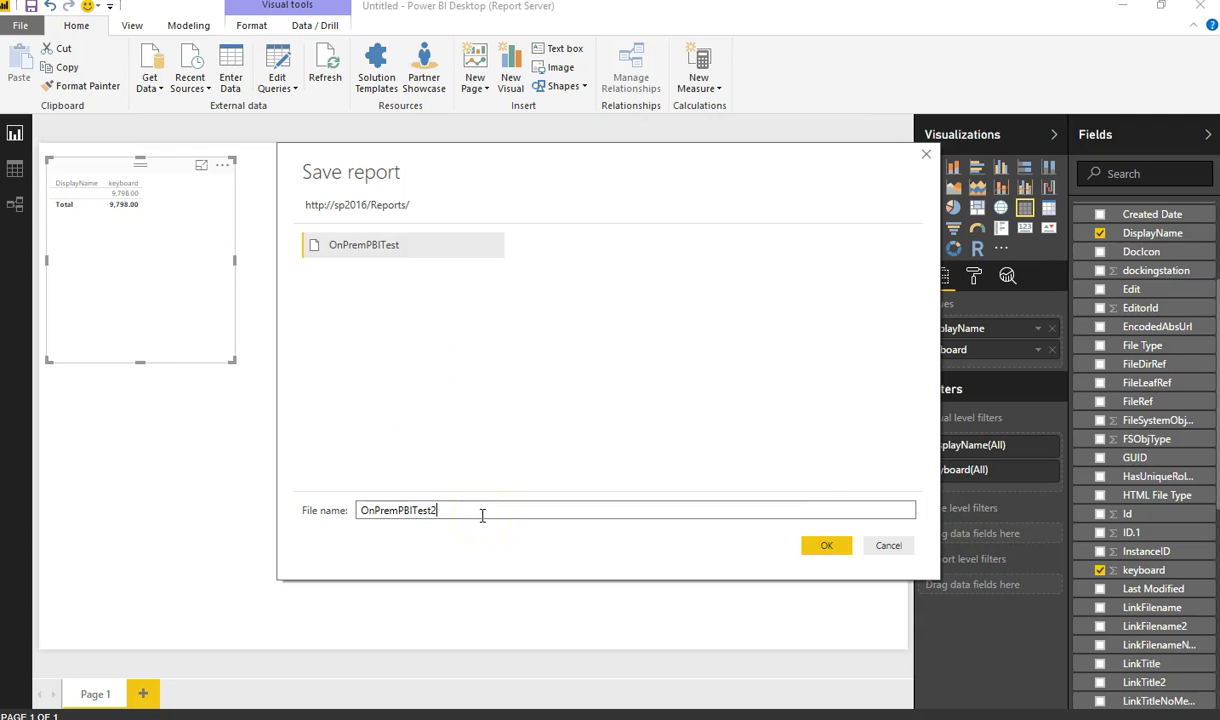
{"action": "left_click", "coordinate": [823, 548]}
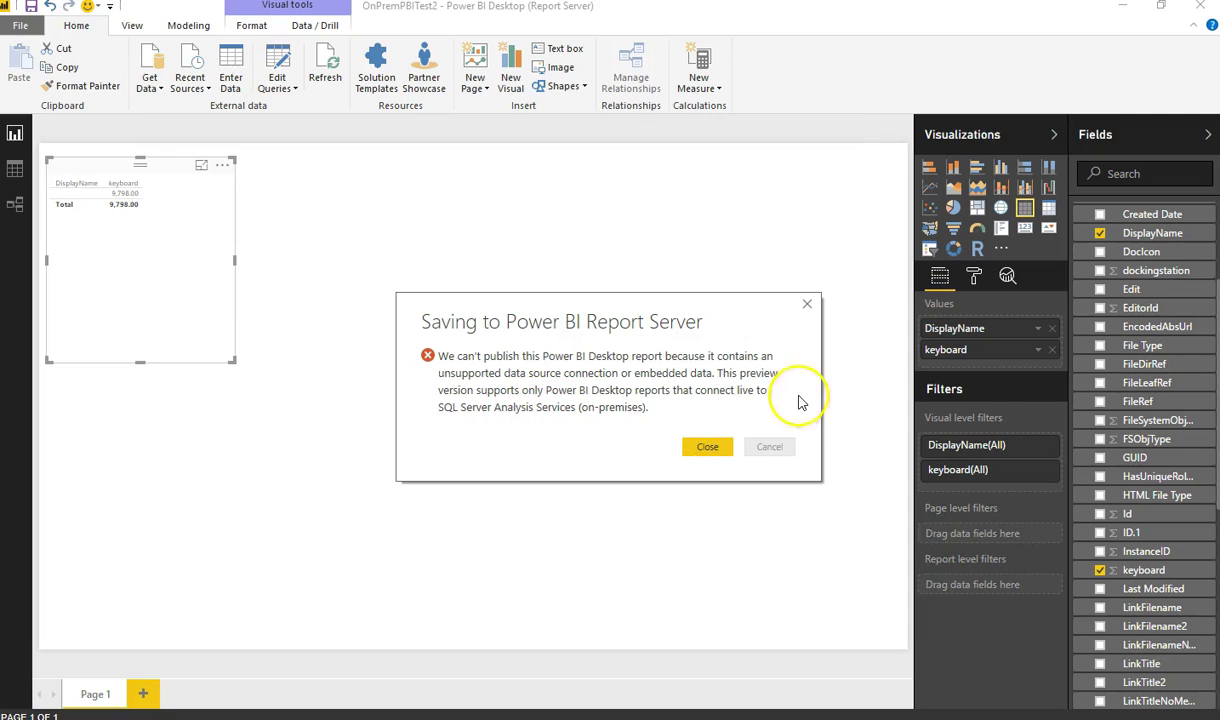
{"action": "left_click", "coordinate": [808, 305]}
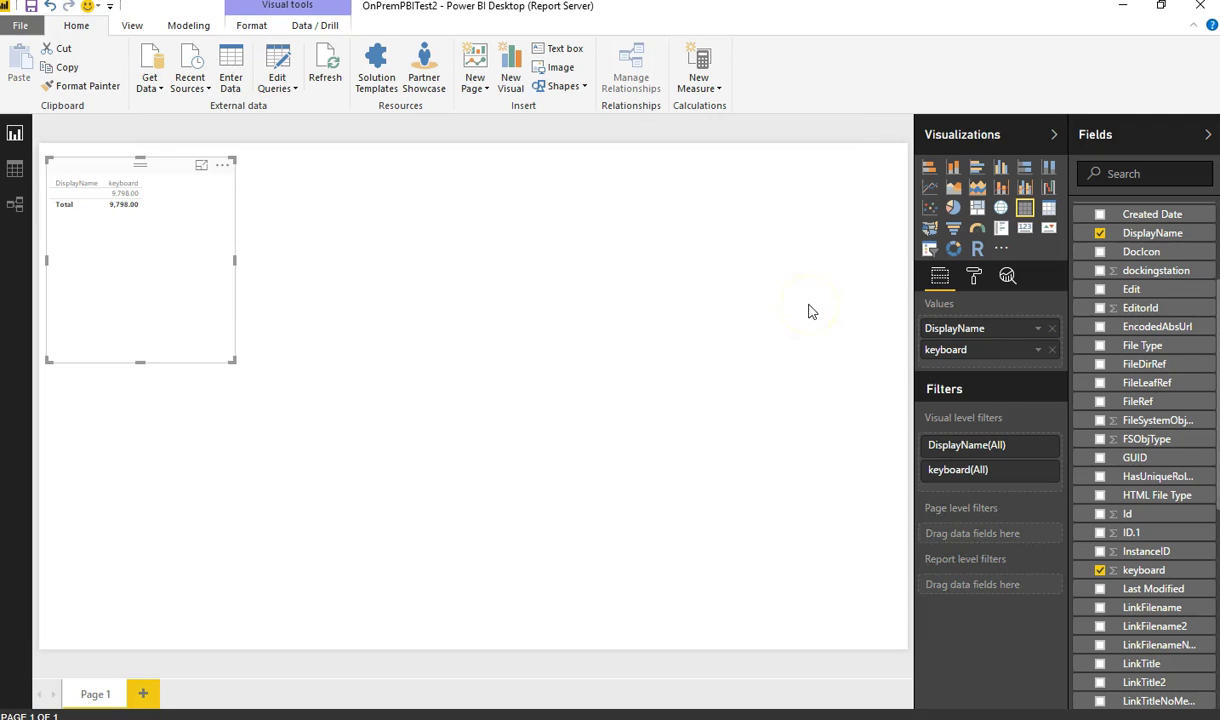
- Close Power BI Desktop and check SQL2016SP1's Analysis Server by collapsing the database engine node
{"action": "left_click", "coordinate": [1201, 8]}
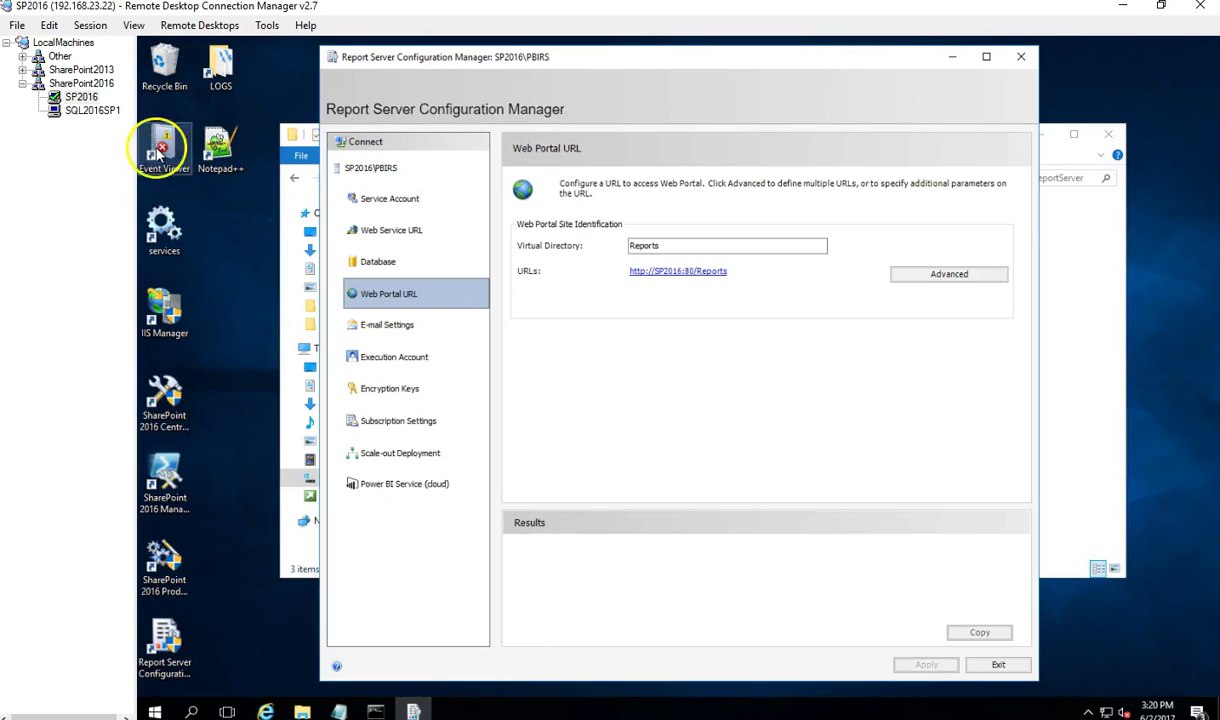
{"action": "left_click", "coordinate": [92, 110]}
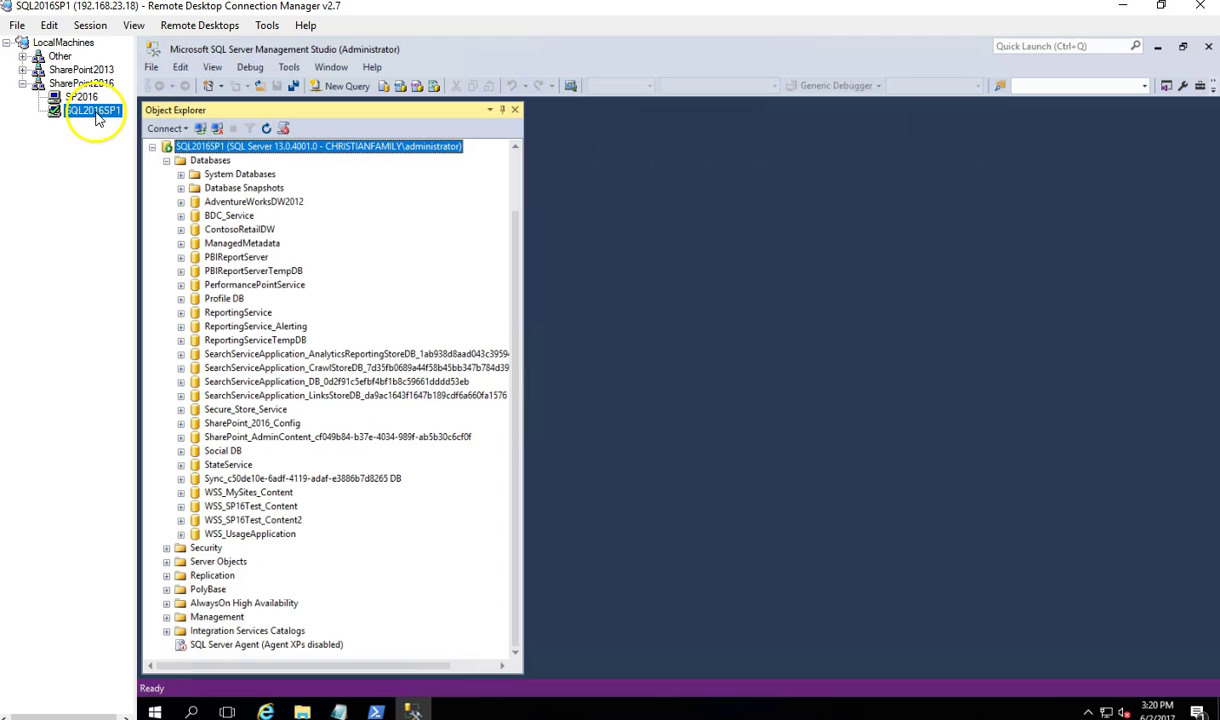
{"action": "left_click", "coordinate": [152, 147]}
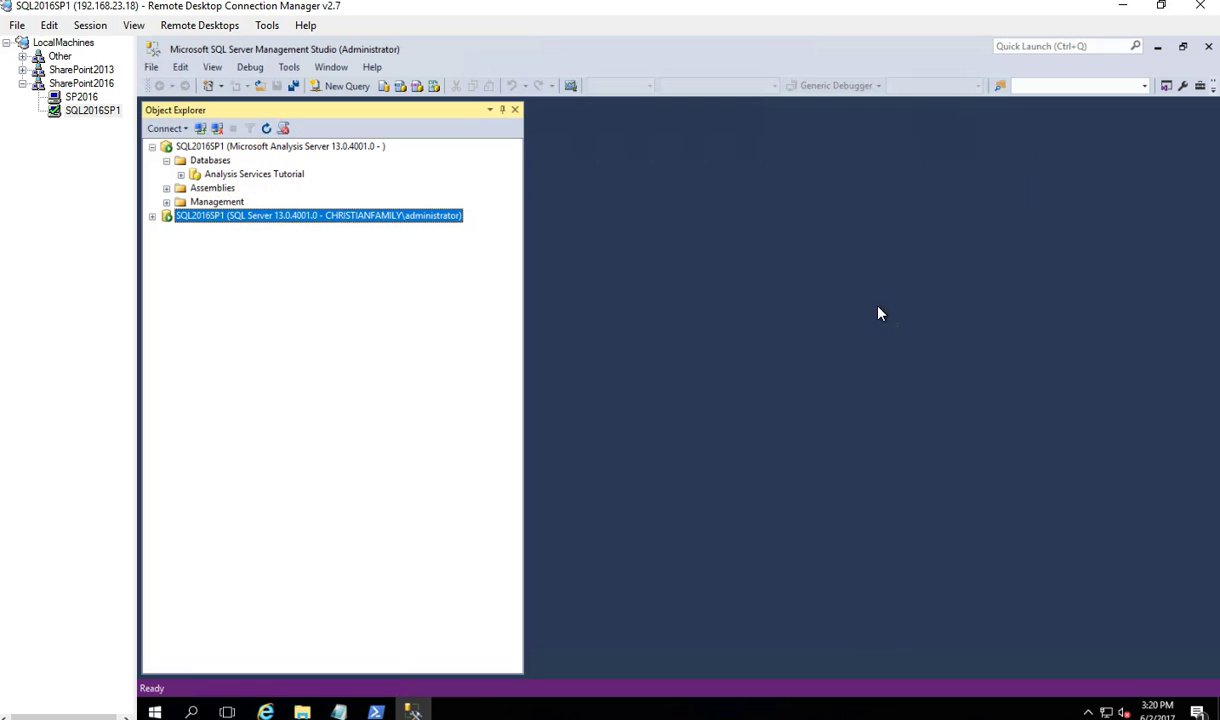
- Minimize RDCMan and launch Power BI Desktop (Report Server) from its desktop shortcut
{"action": "left_click", "coordinate": [1120, 7]}
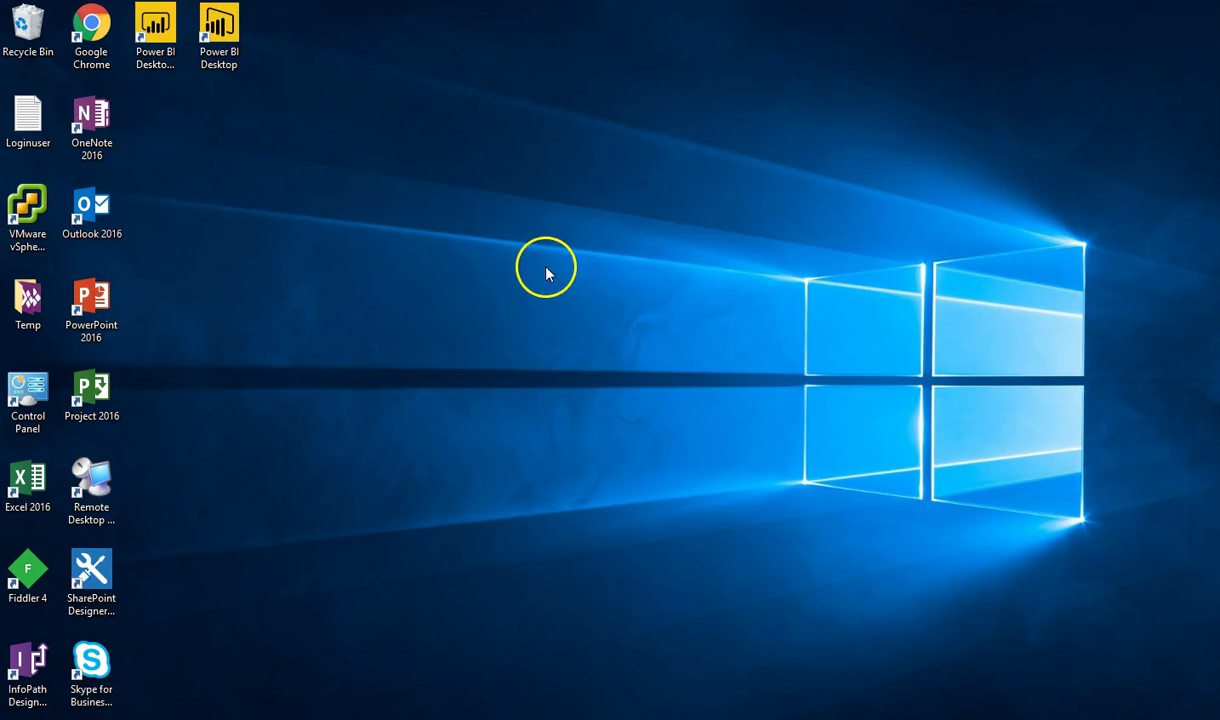
{"action": "left_click", "coordinate": [354, 690]}
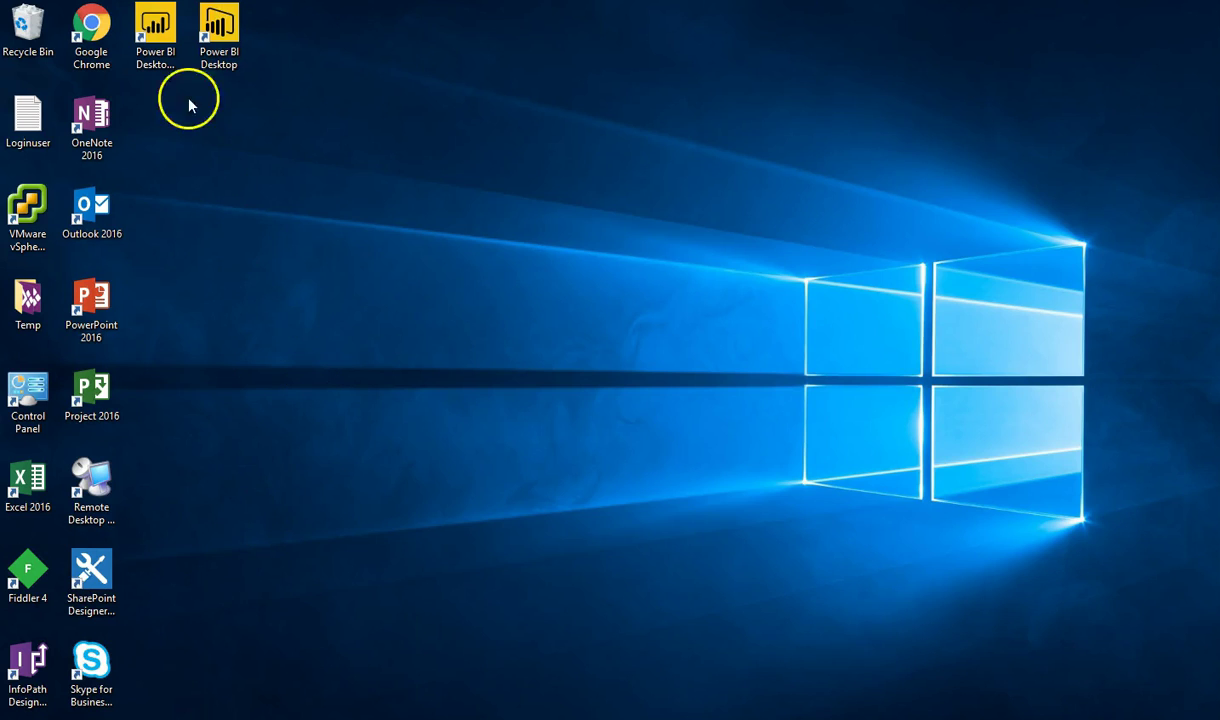
{"action": "left_click", "coordinate": [158, 48]}
{"action": "double_click", "coordinate": [158, 58]}
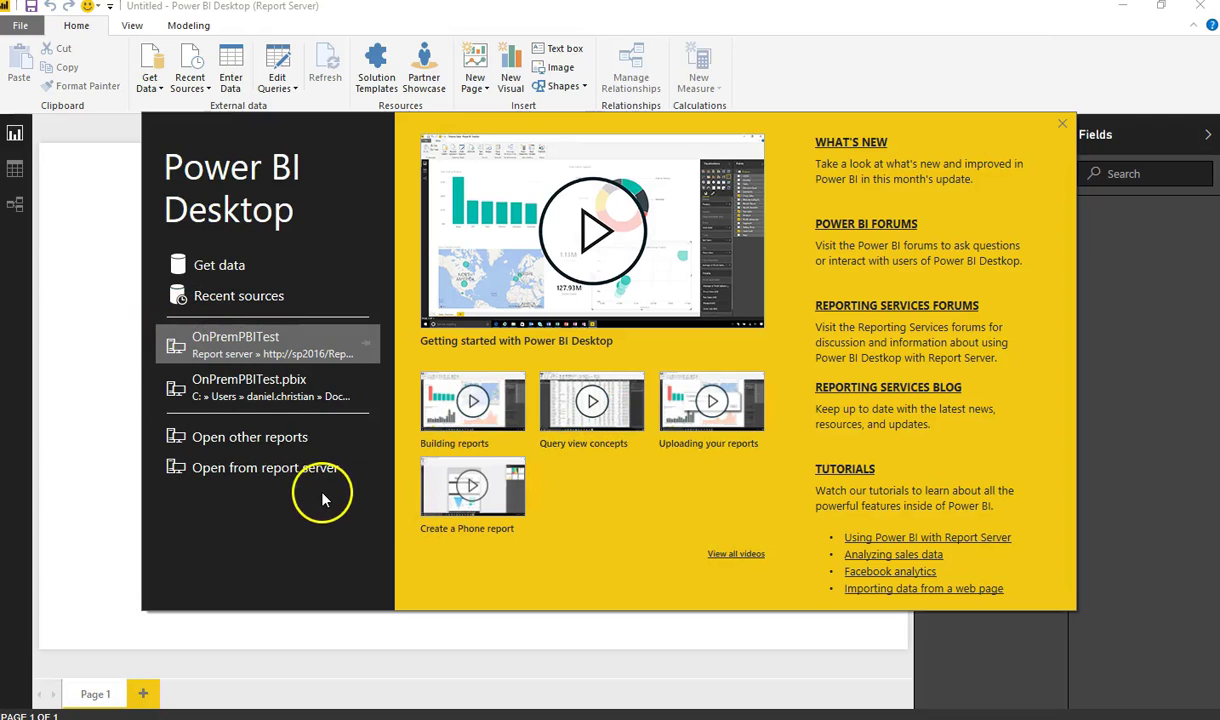
- Choose SQL Server Analysis Services database from the Database data sources
{"action": "left_click", "coordinate": [219, 266]}
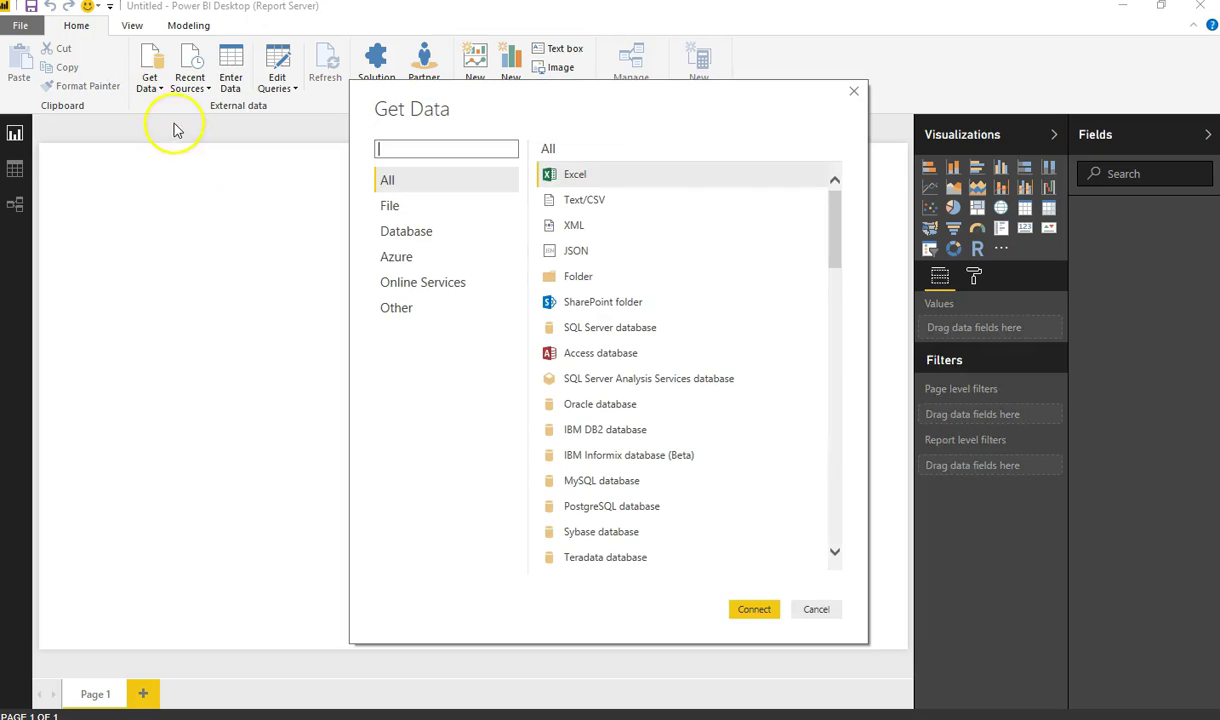
{"action": "left_click", "coordinate": [428, 233]}
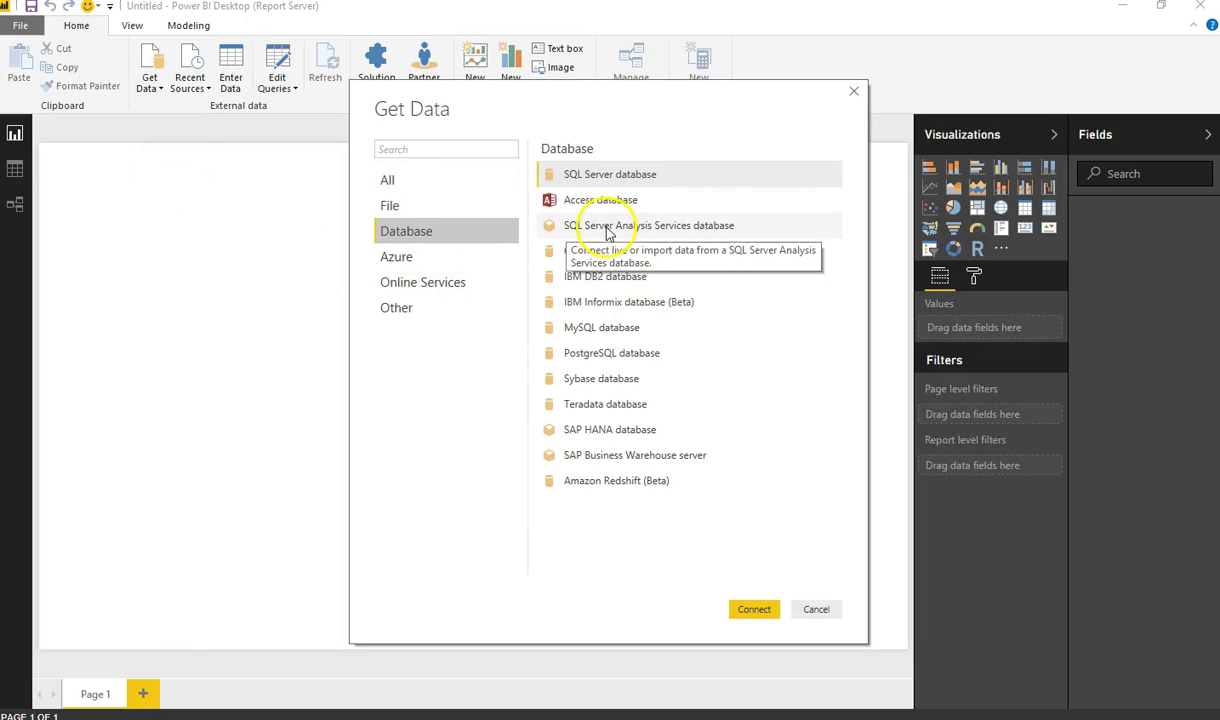
{"action": "left_click", "coordinate": [678, 228]}
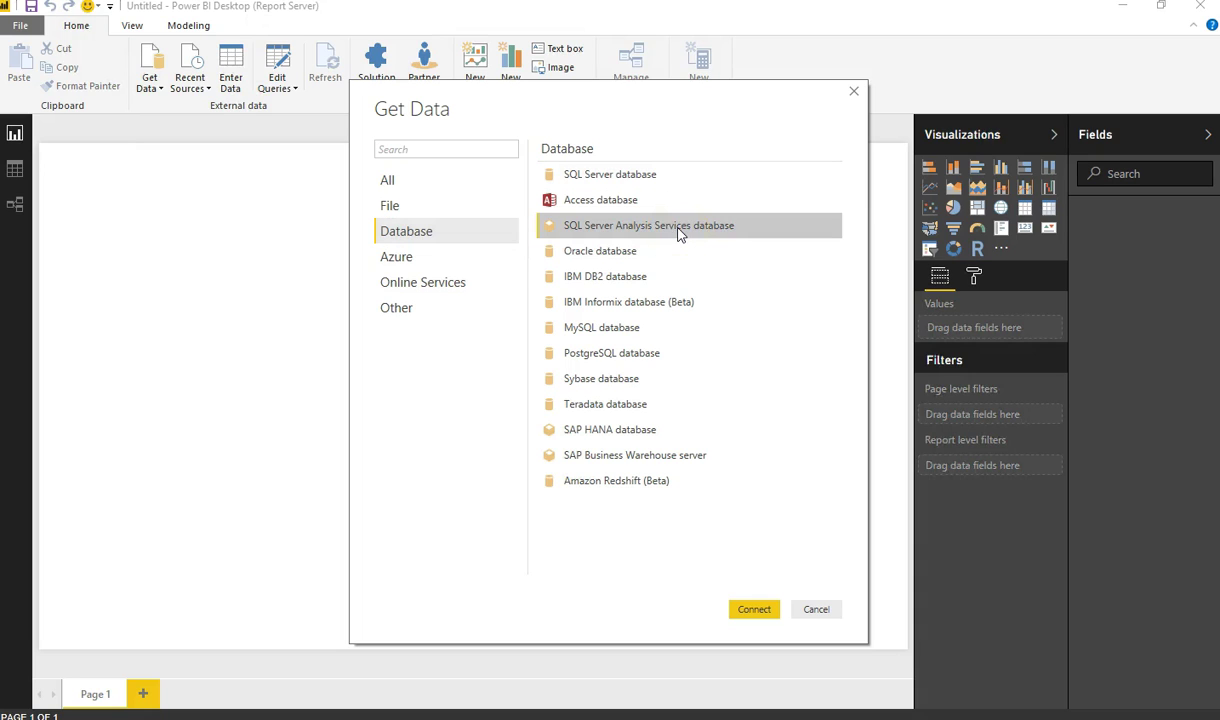
{"action": "left_click", "coordinate": [755, 610]}
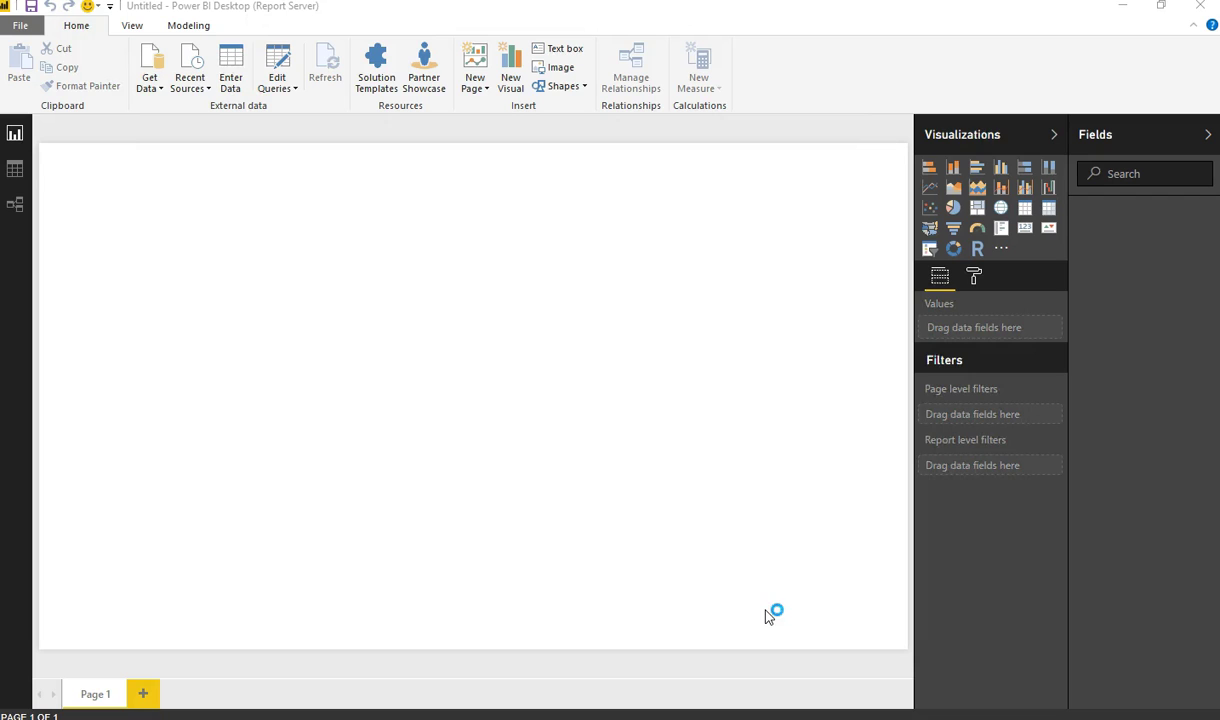
- Enter server SQL2016SP1 with Connect live and confirm the connection
{"action": "left_click", "coordinate": [376, 362]}
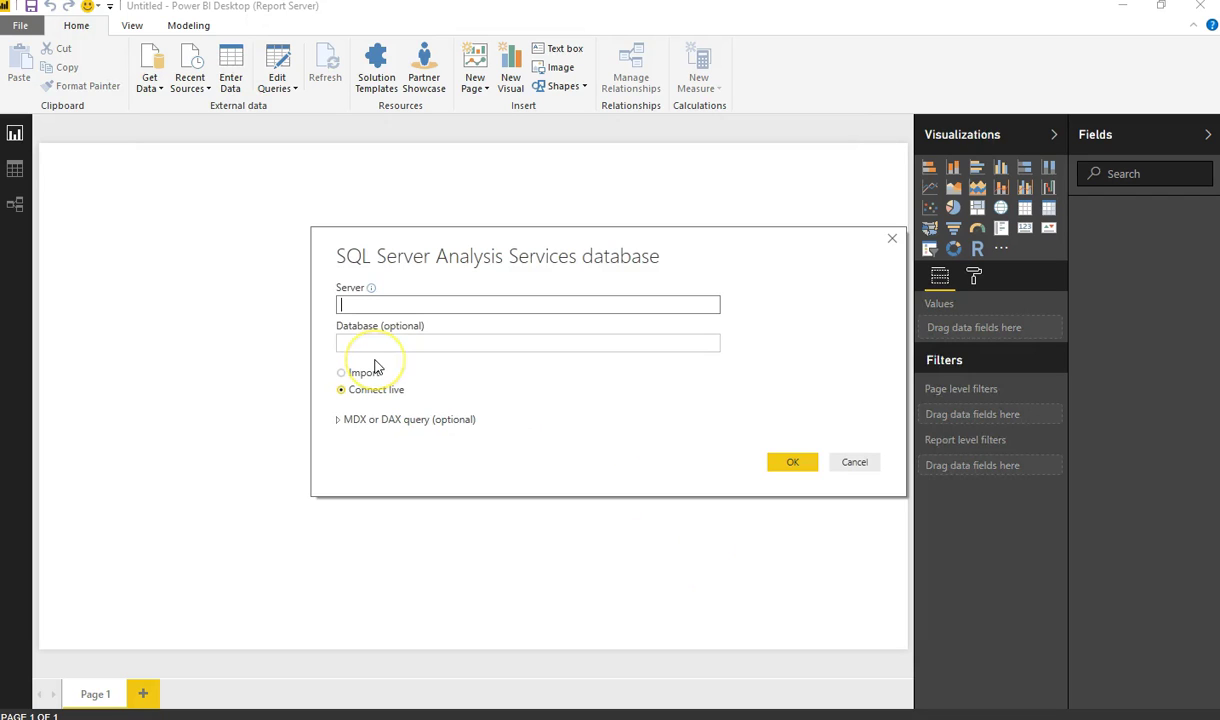
{"action": "left_click", "coordinate": [370, 389]}
{"action": "left_click", "coordinate": [402, 304]}
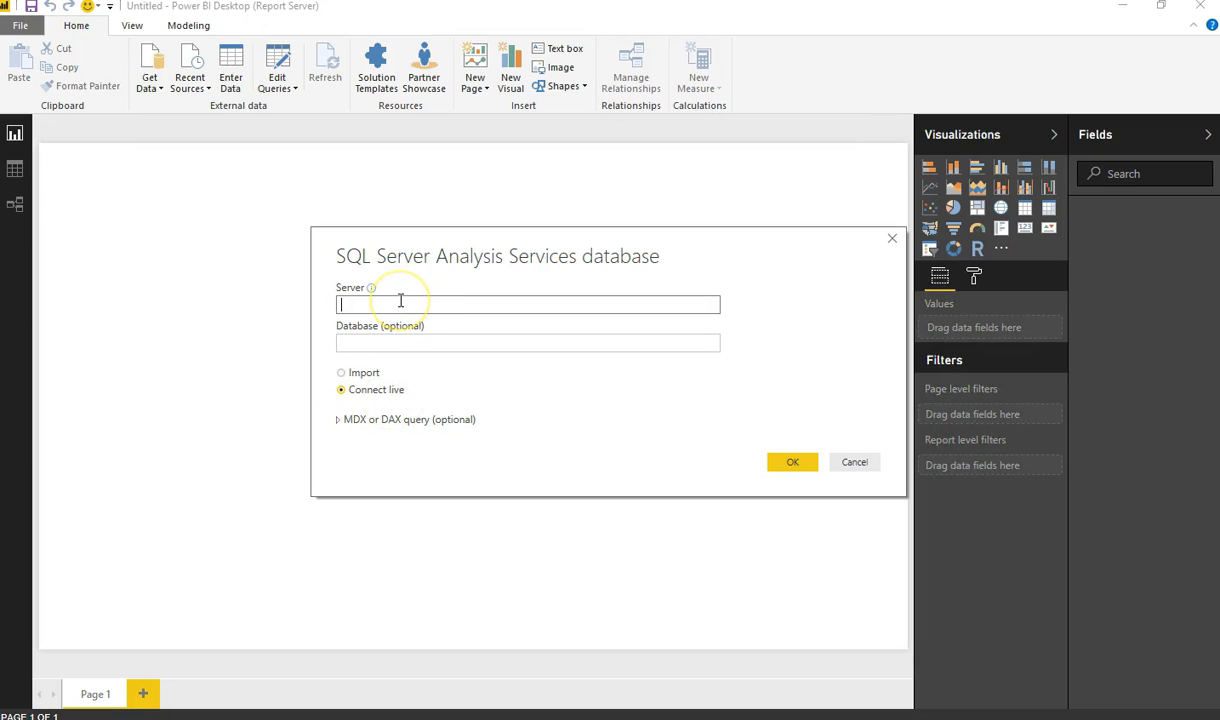
{"action": "type", "text": "SQL"}
{"action": "type", "text": "2018"}
{"action": "key", "text": "BackSpace"}
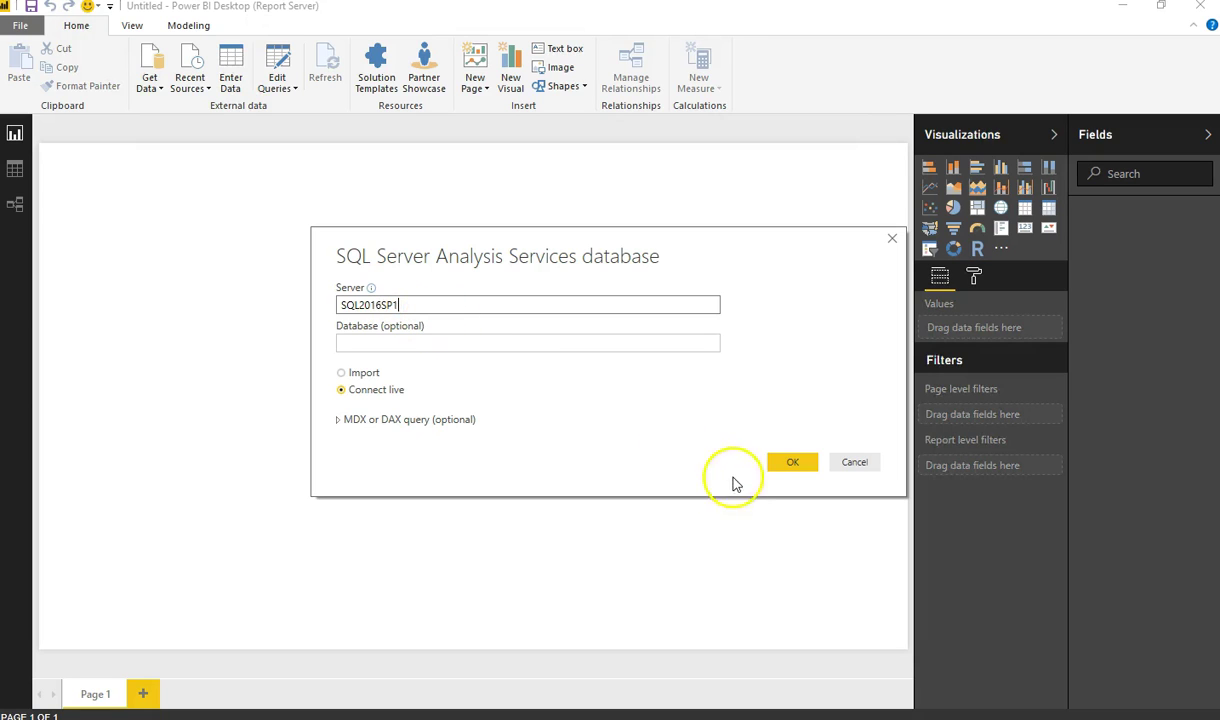
{"action": "left_click", "coordinate": [791, 463]}
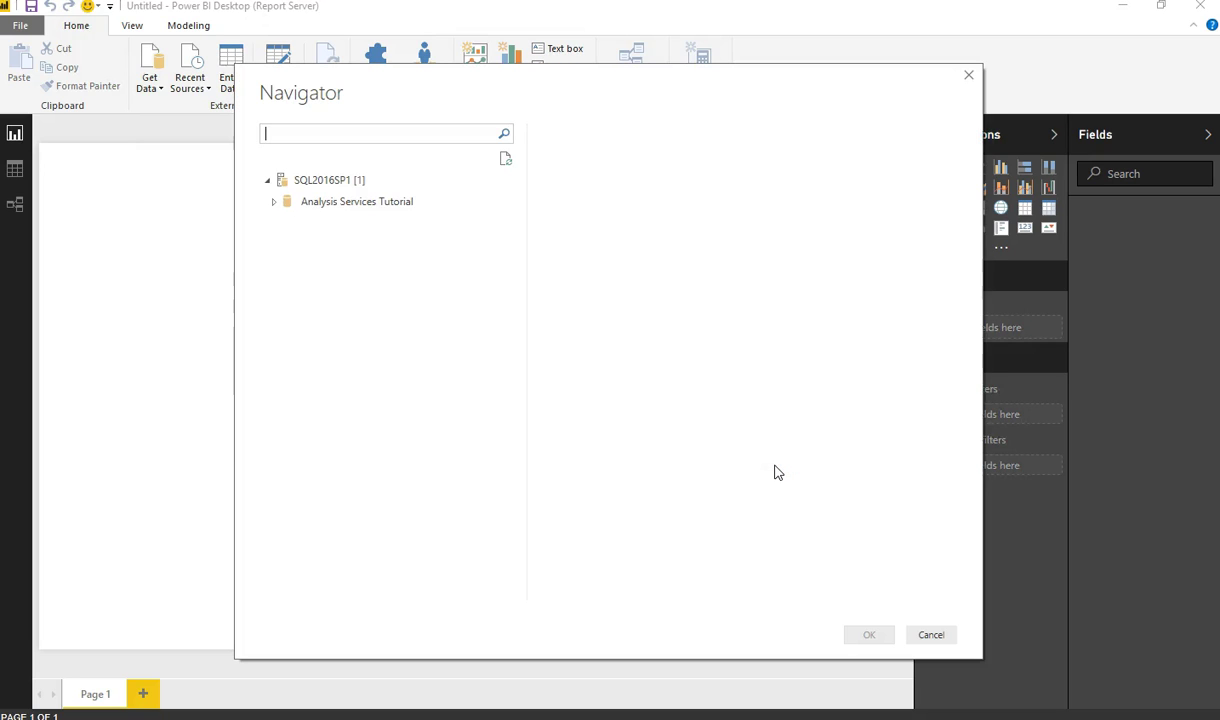
- Expand Analysis Services Tutorial in Navigator, select its cube and load it
{"action": "left_click", "coordinate": [273, 202]}
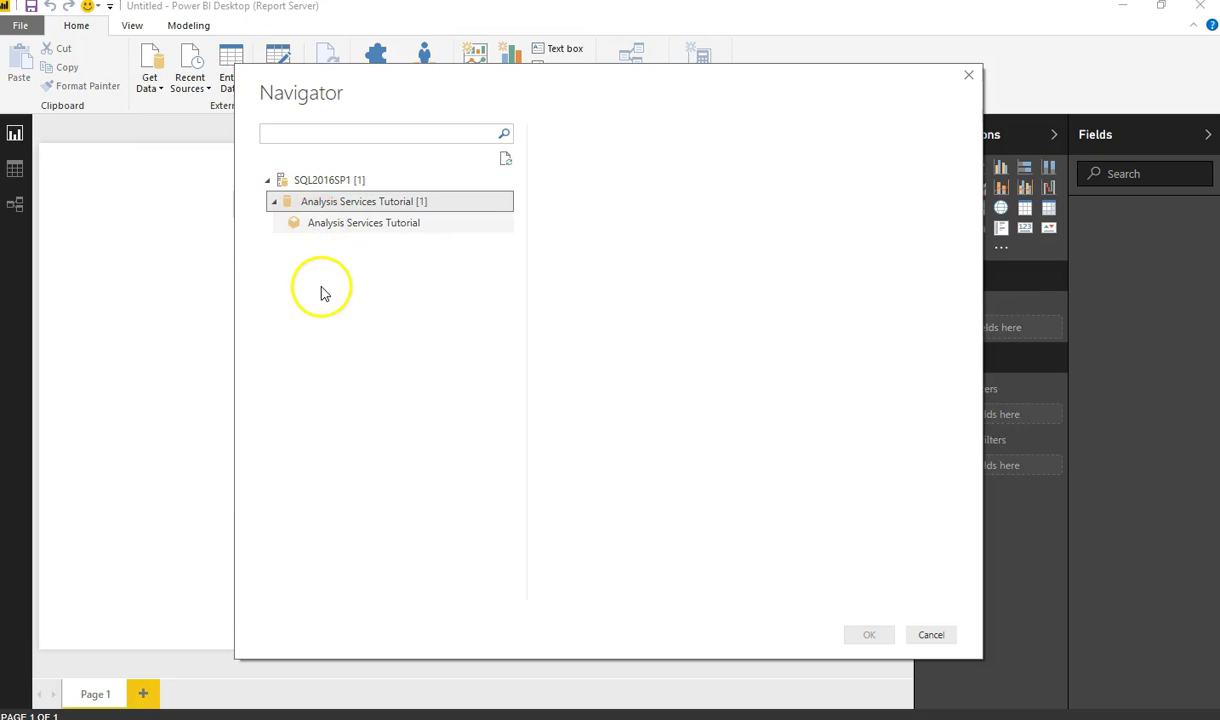
{"action": "key", "text": "Down"}
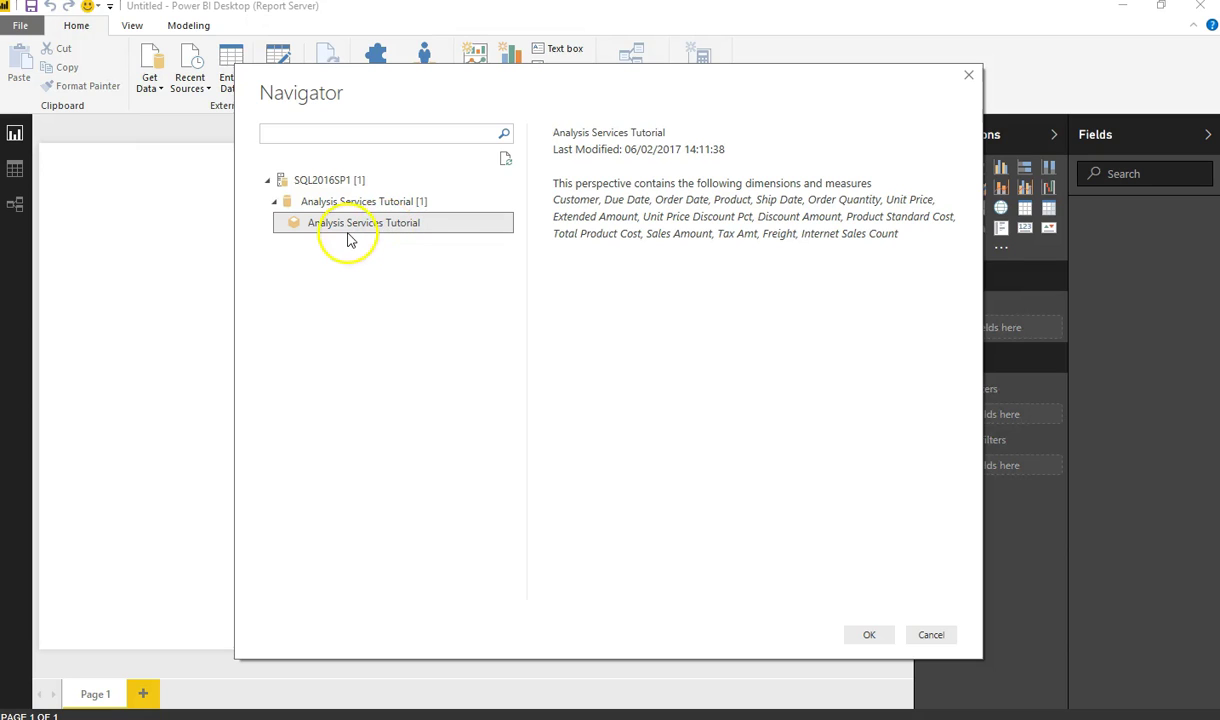
{"action": "left_click", "coordinate": [892, 643]}
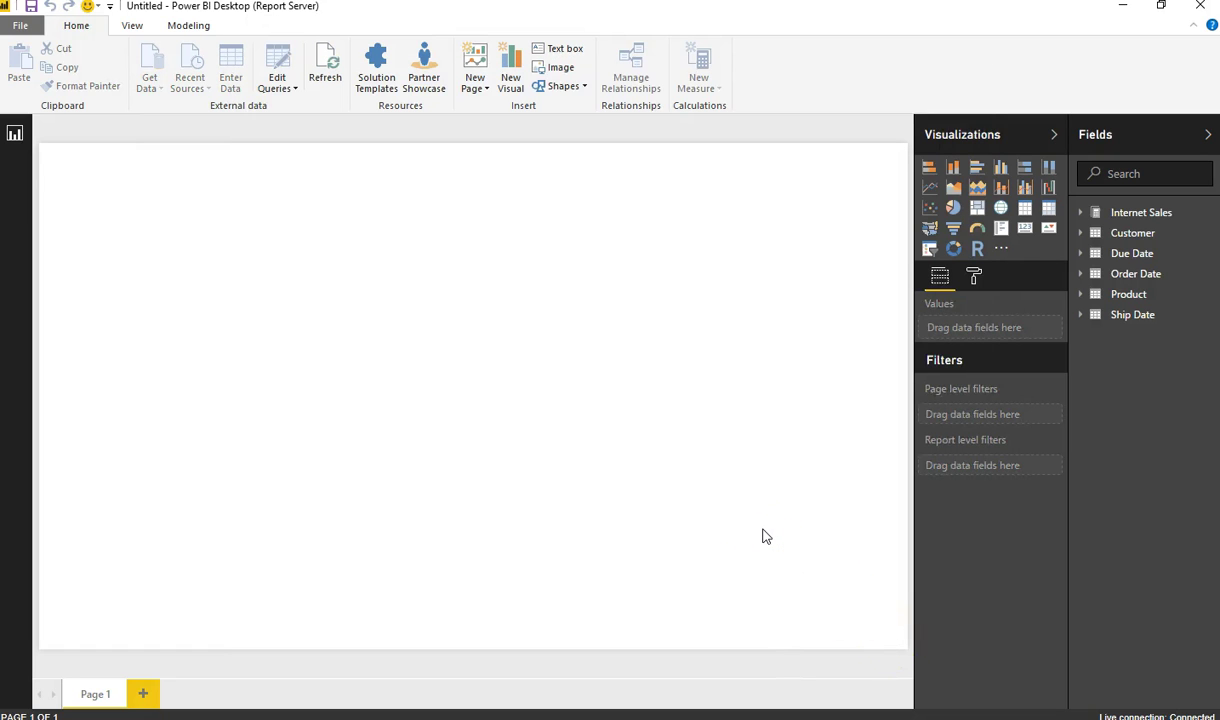
- Map Customer's English Country Region Name and enlarge the map to fill the page
{"action": "left_click", "coordinate": [1081, 235]}
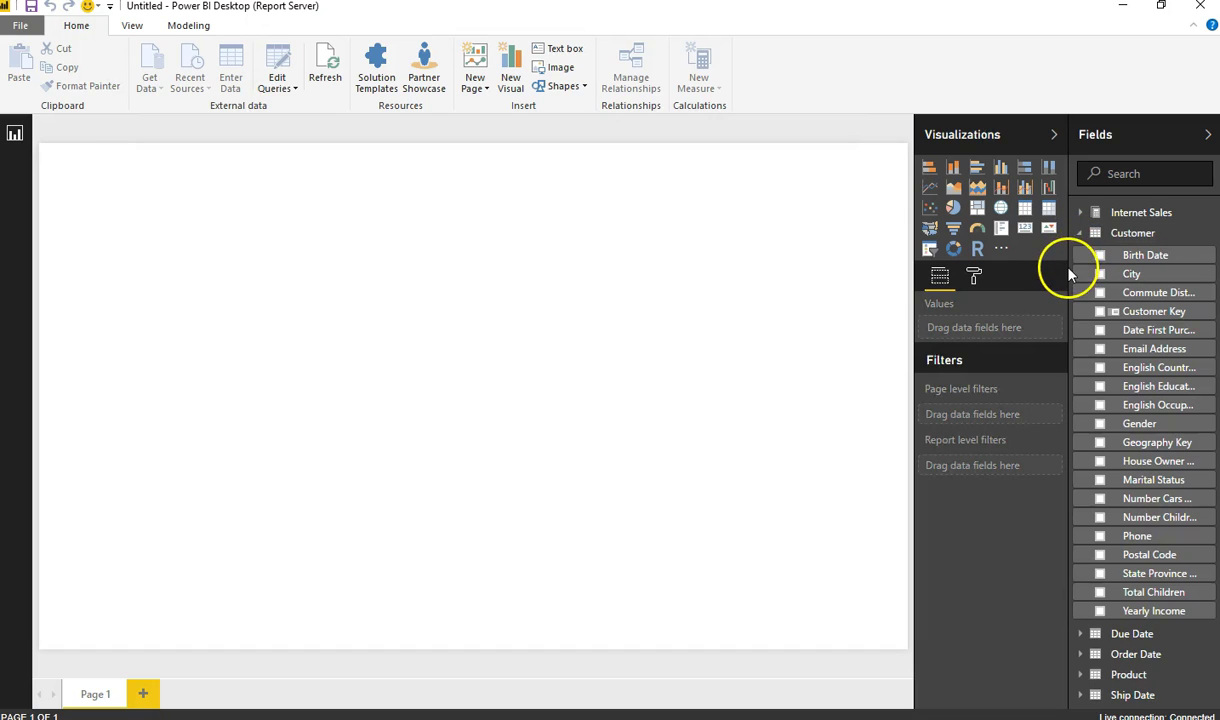
{"action": "left_click_drag", "start_coordinate": [1062, 273], "coordinate": [972, 276]}
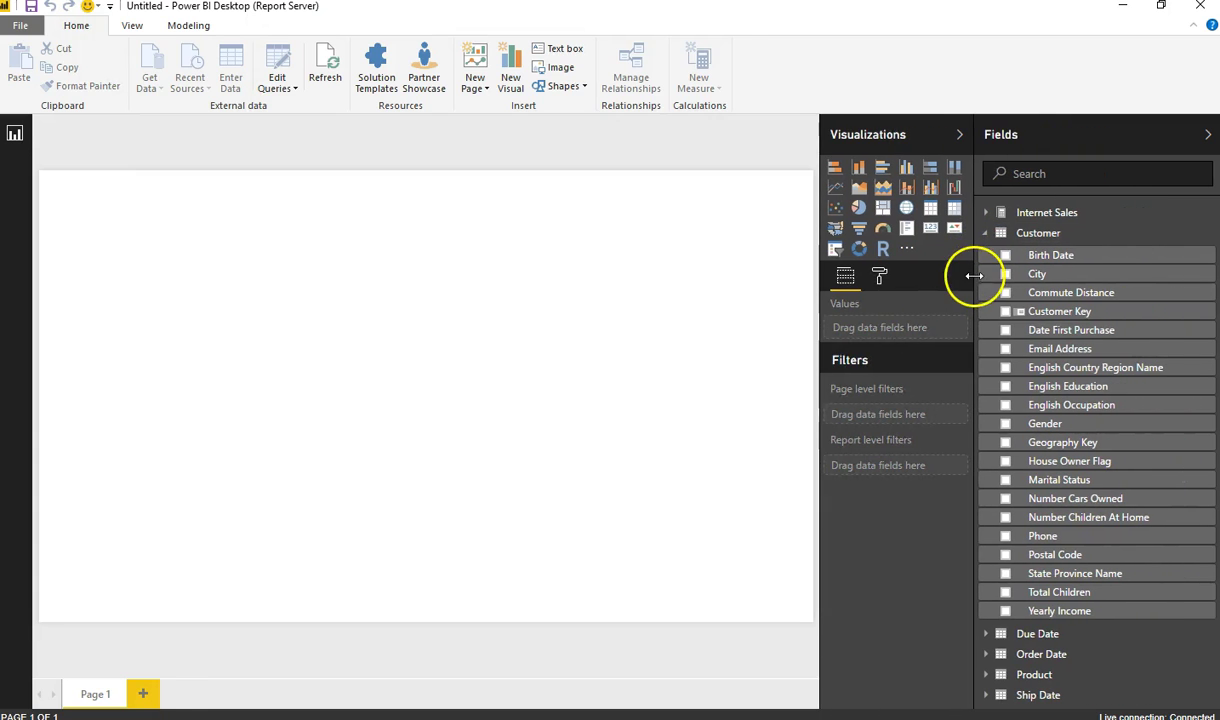
{"action": "left_click", "coordinate": [1005, 369]}
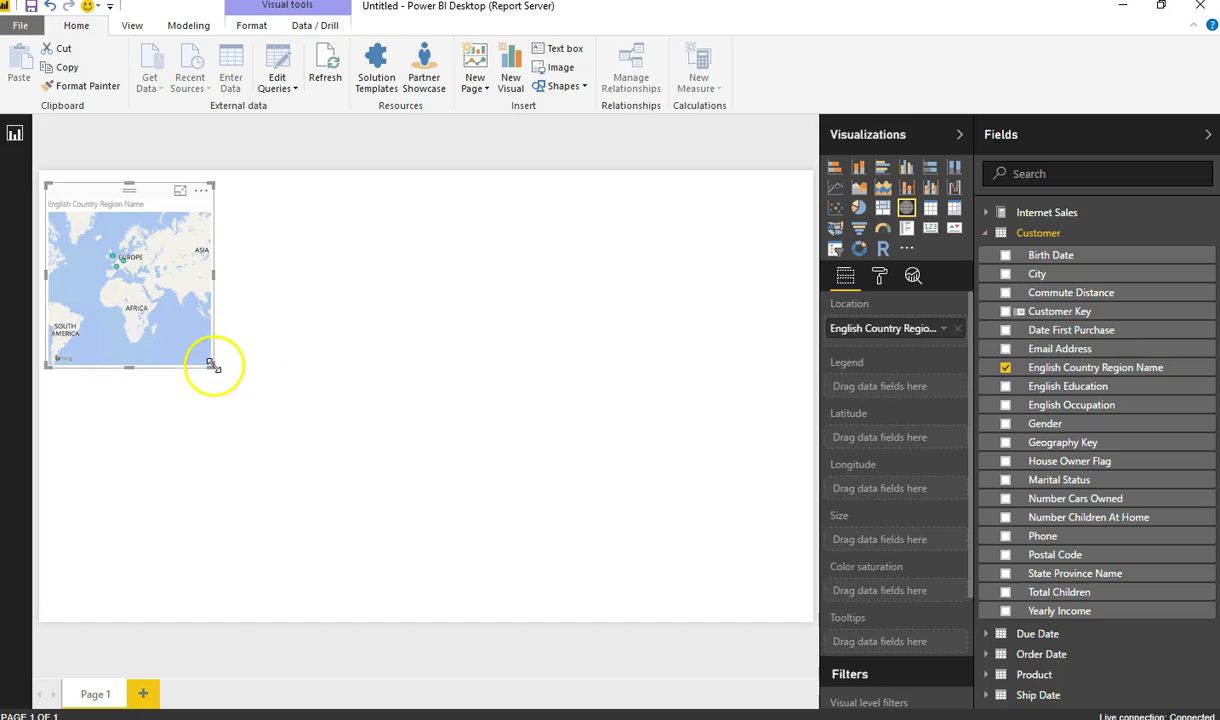
{"action": "left_click_drag", "start_coordinate": [258, 393], "coordinate": [806, 640]}
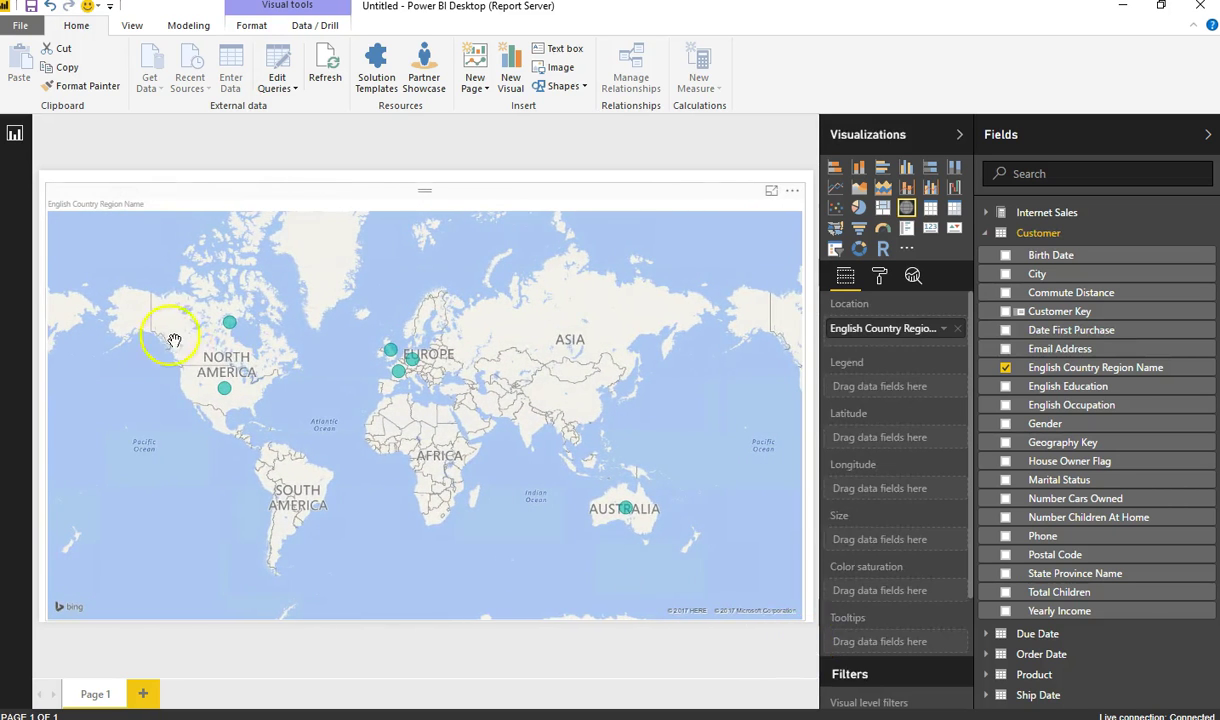
{"action": "key", "text": "Escape"}
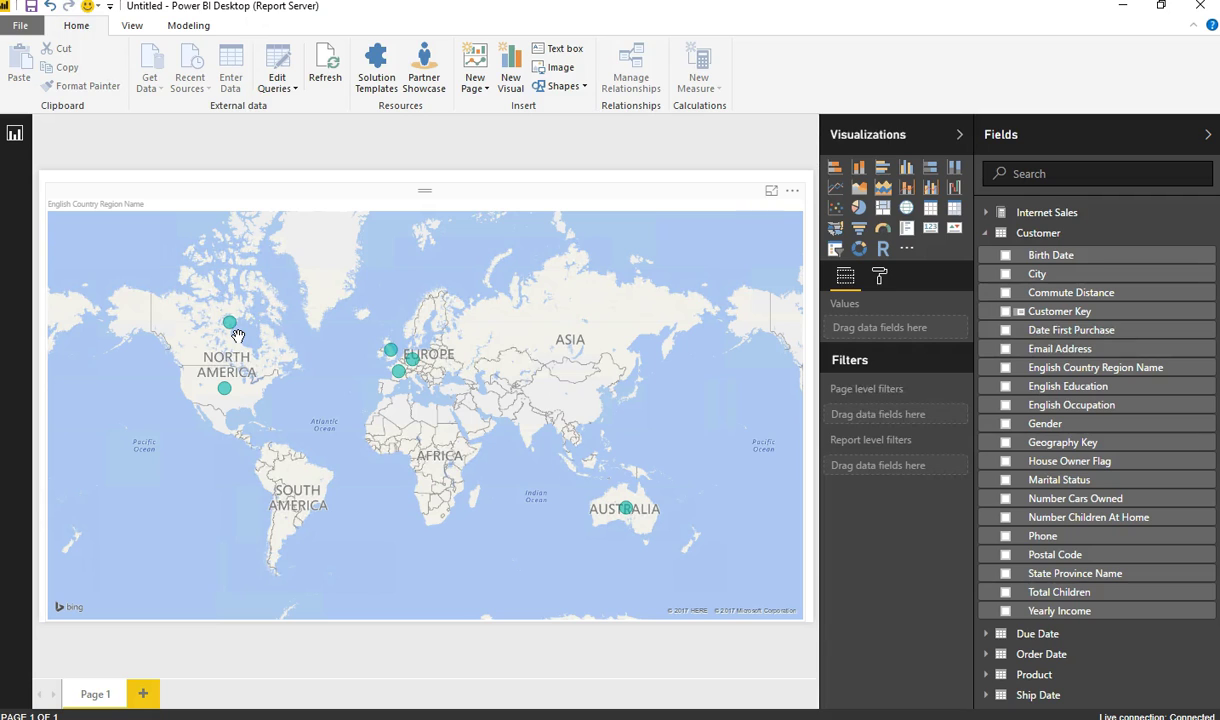
- Save the report locally as OnPremPBITest2
{"action": "left_click", "coordinate": [31, 6]}
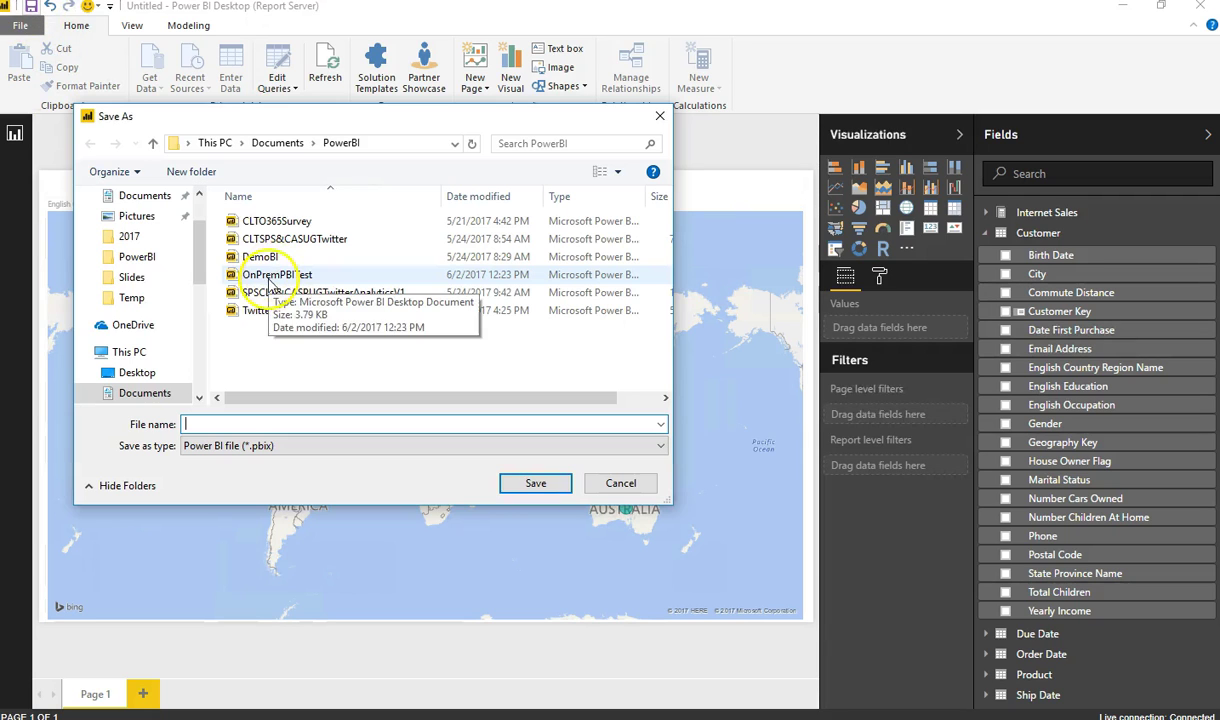
{"action": "left_click", "coordinate": [275, 275]}
{"action": "left_click", "coordinate": [334, 425]}
{"action": "left_click", "coordinate": [334, 425]}
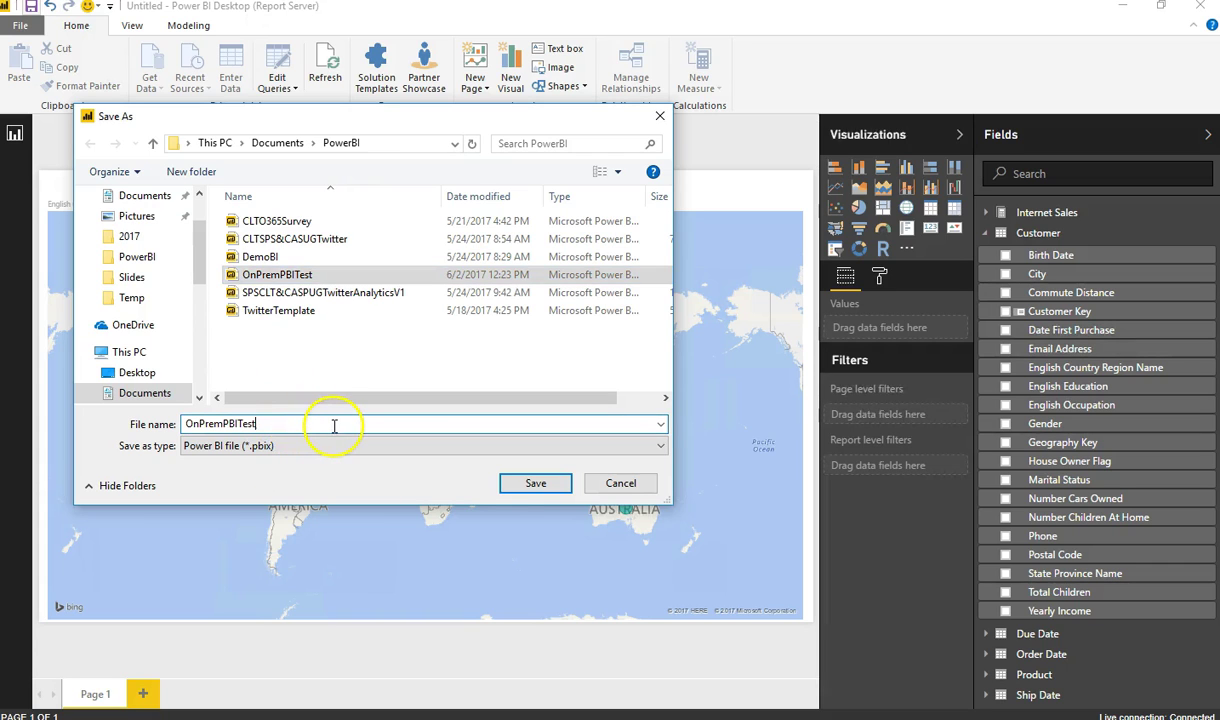
{"action": "type", "text": "2"}
{"action": "left_click", "coordinate": [537, 484]}
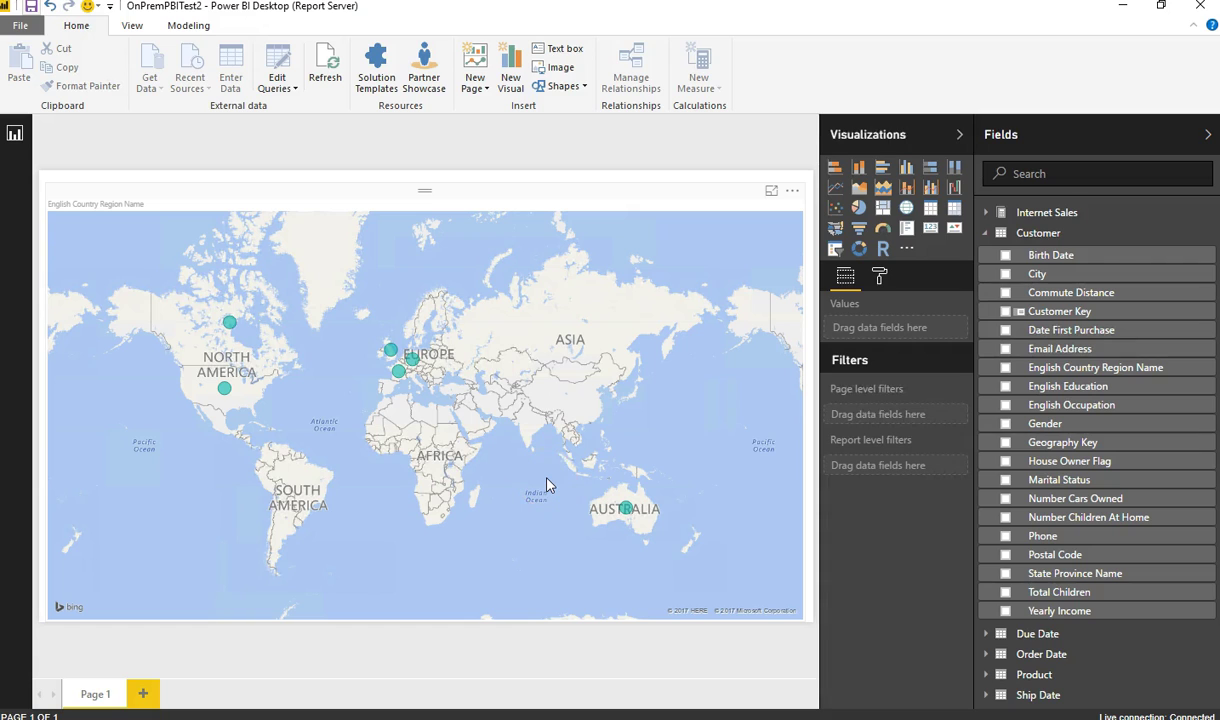
- Save it to Power BI Report Server at sp2016/Reports as OnPremPBITest2.pbix
{"action": "left_click", "coordinate": [28, 26]}
{"action": "left_click", "coordinate": [133, 175]}
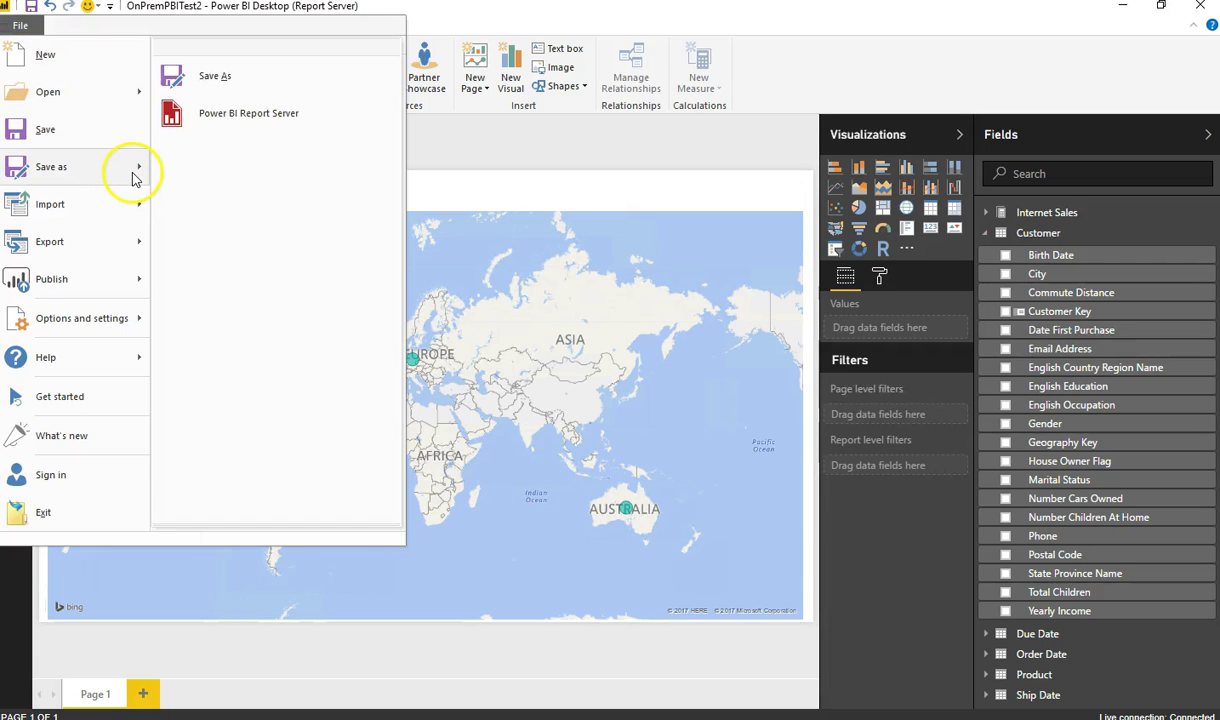
{"action": "left_click", "coordinate": [261, 122]}
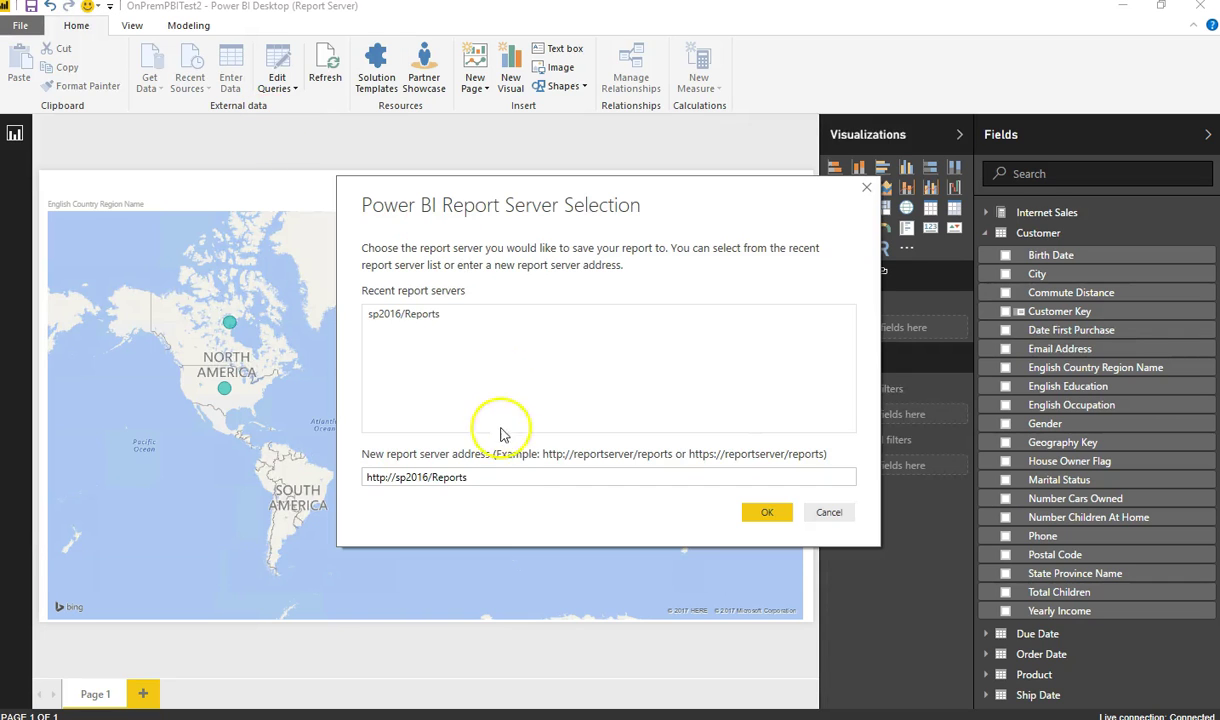
{"action": "left_click", "coordinate": [767, 513]}
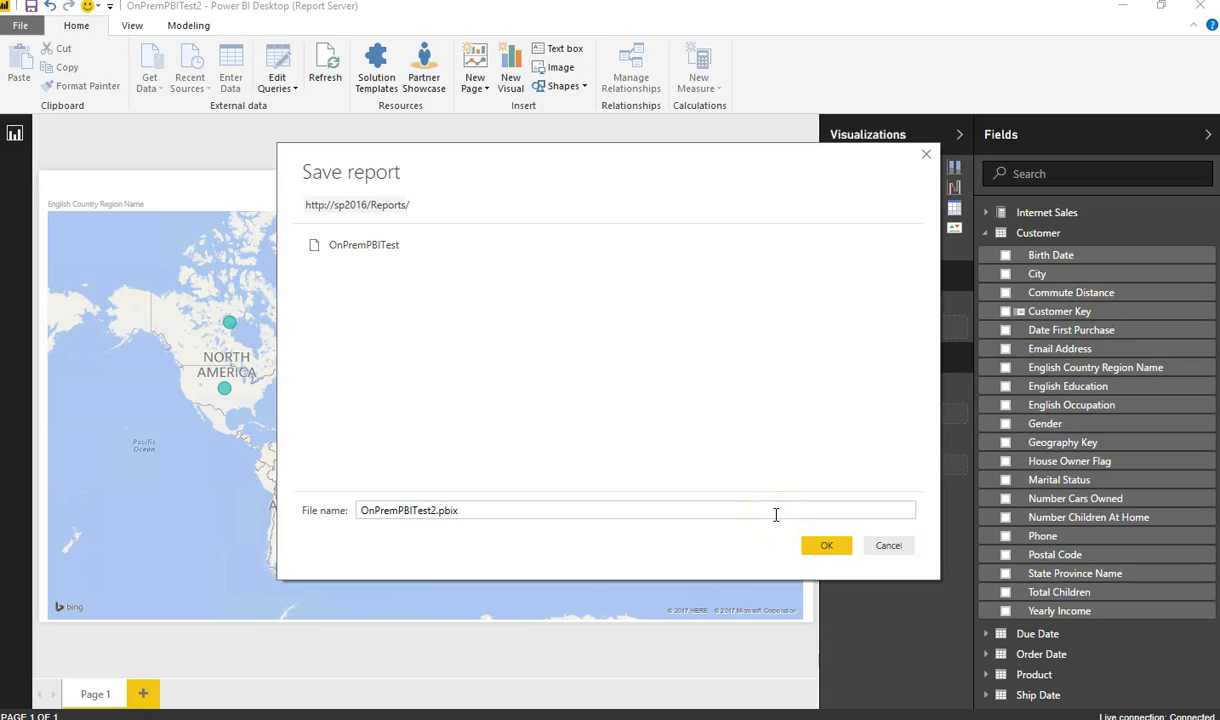
{"action": "left_click", "coordinate": [826, 545]}
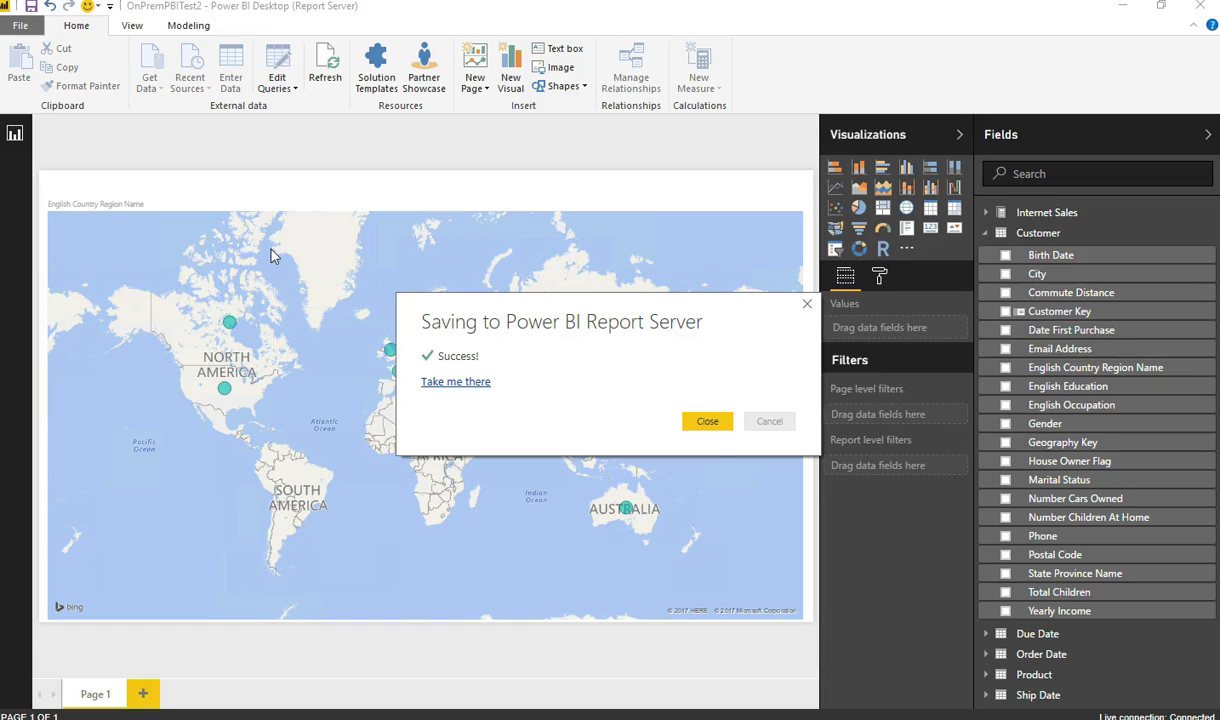
- Open OnPremPBITest2 in the web portal and close its data-source connection error
{"action": "left_click", "coordinate": [474, 381]}
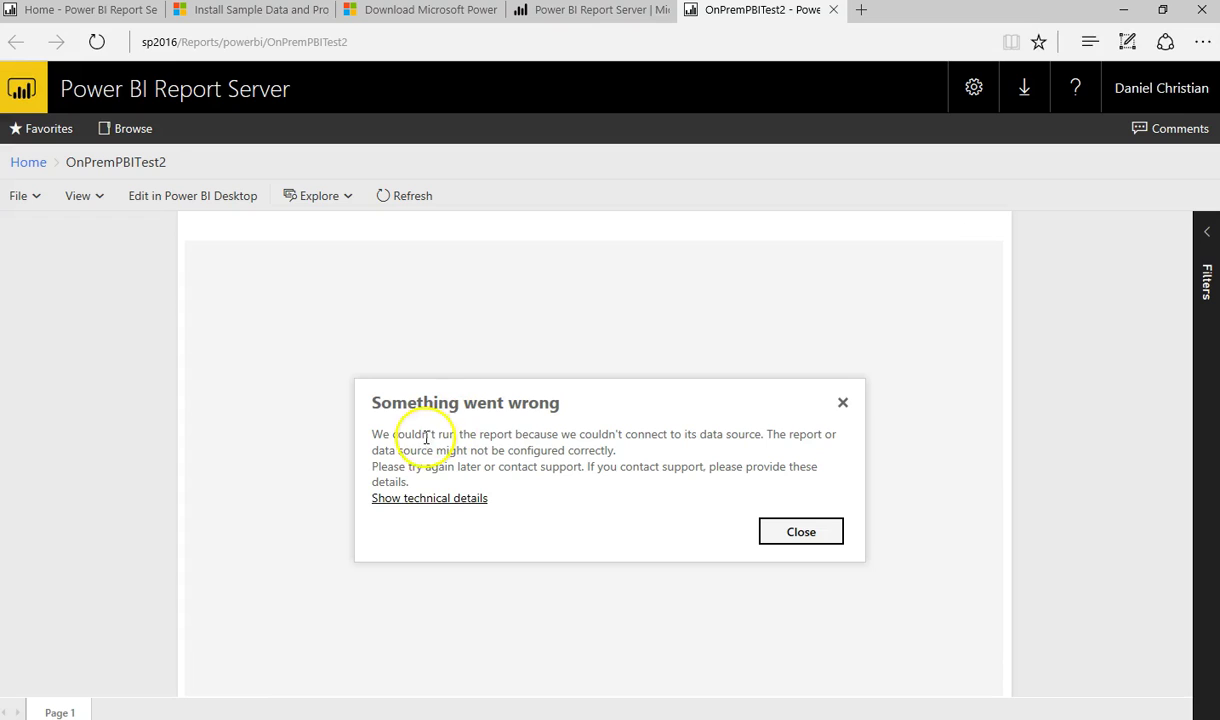
{"action": "left_click", "coordinate": [387, 558]}
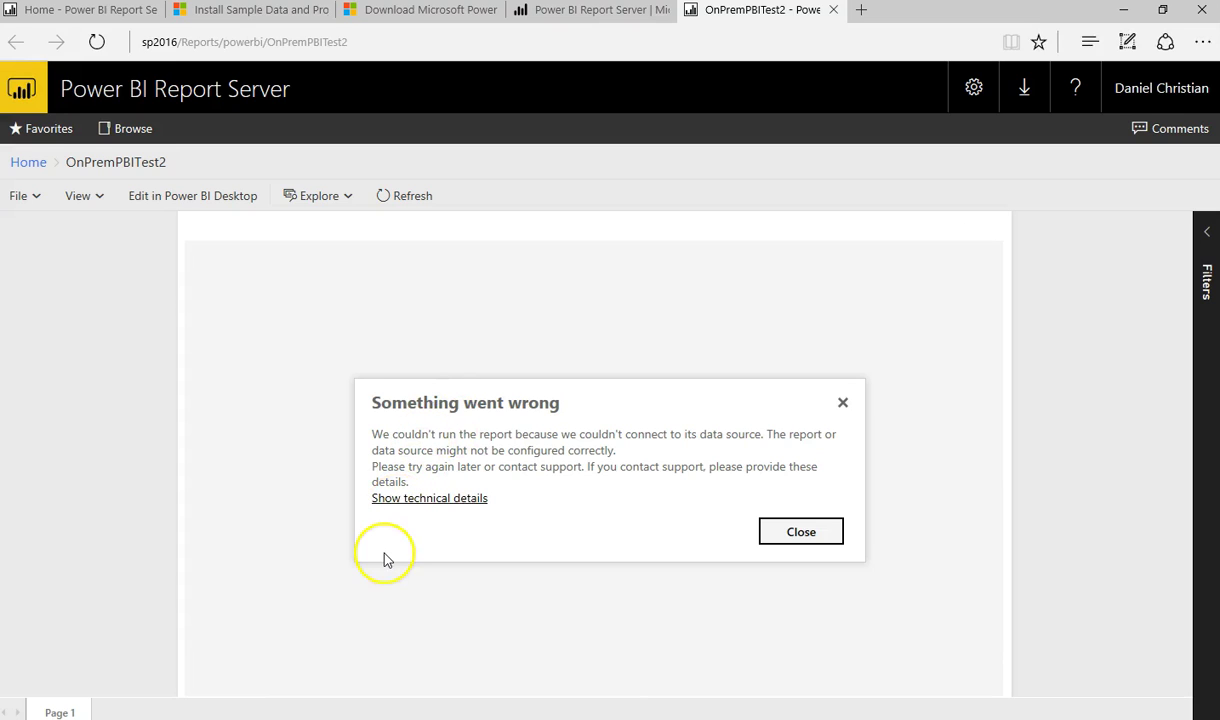
{"action": "left_click", "coordinate": [835, 540]}
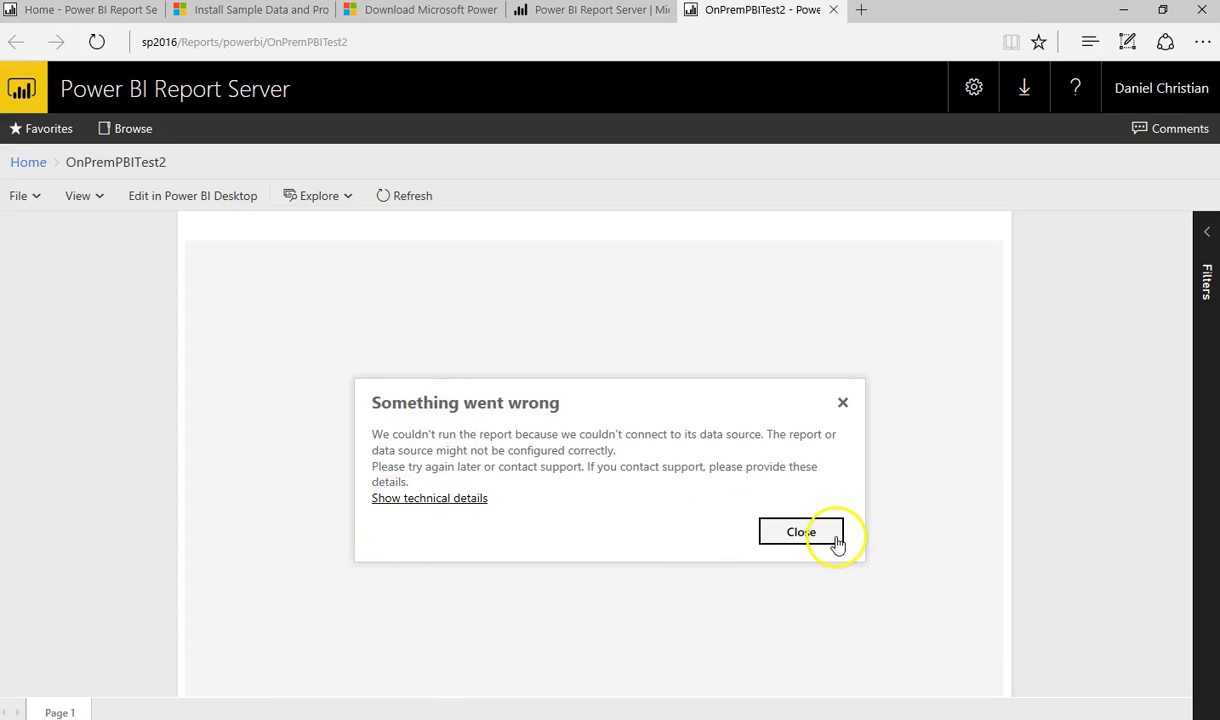
- From Home, manage the OnPremPBITest2 report and show its Data sources page
{"action": "left_click", "coordinate": [33, 165]}
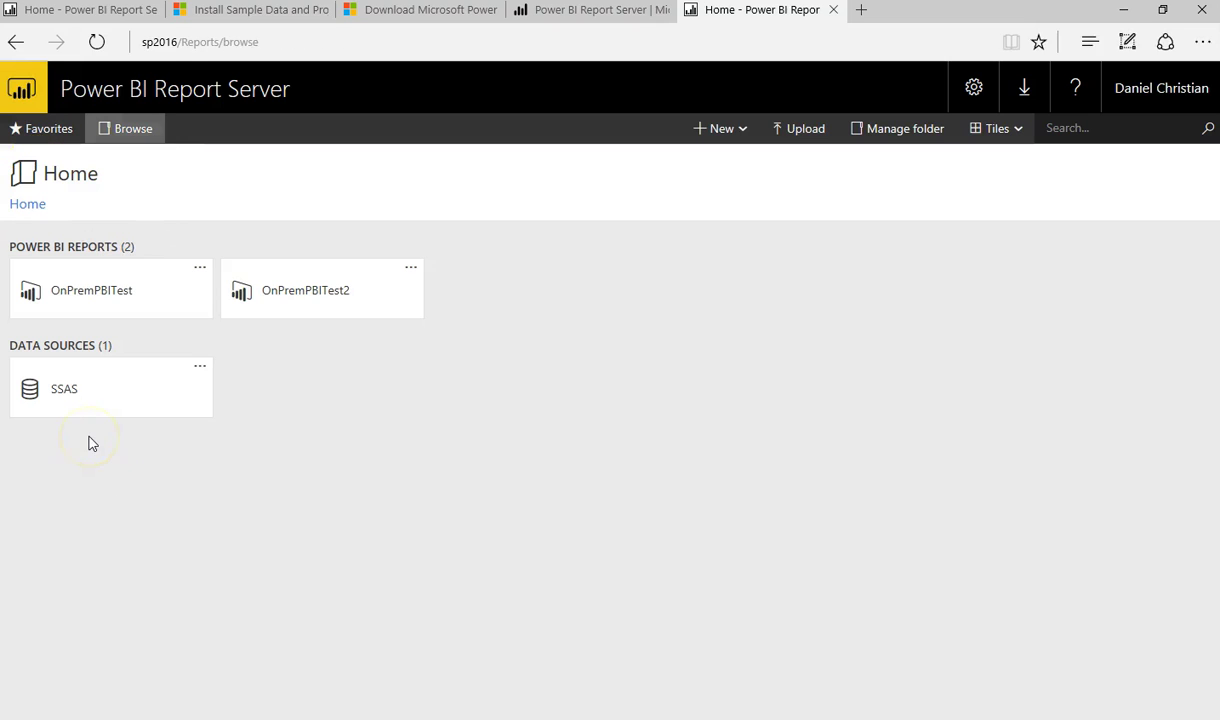
{"action": "left_click", "coordinate": [411, 270]}
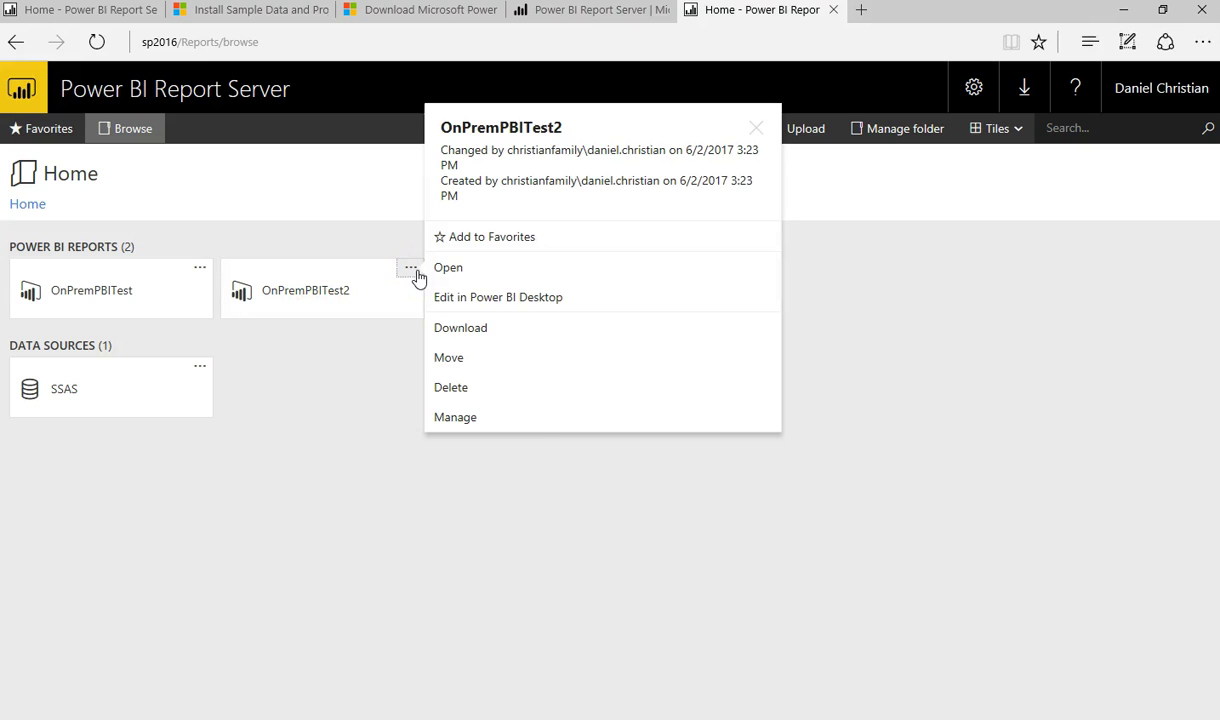
{"action": "left_click", "coordinate": [456, 421]}
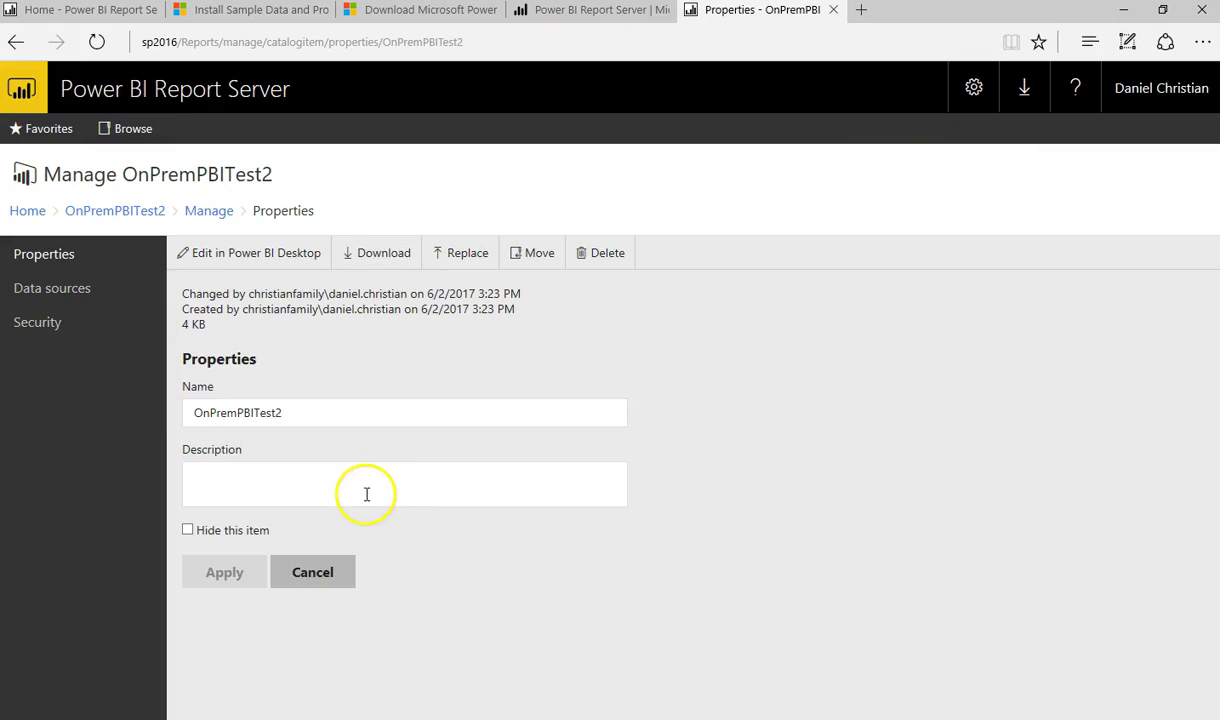
{"action": "left_click", "coordinate": [95, 296]}
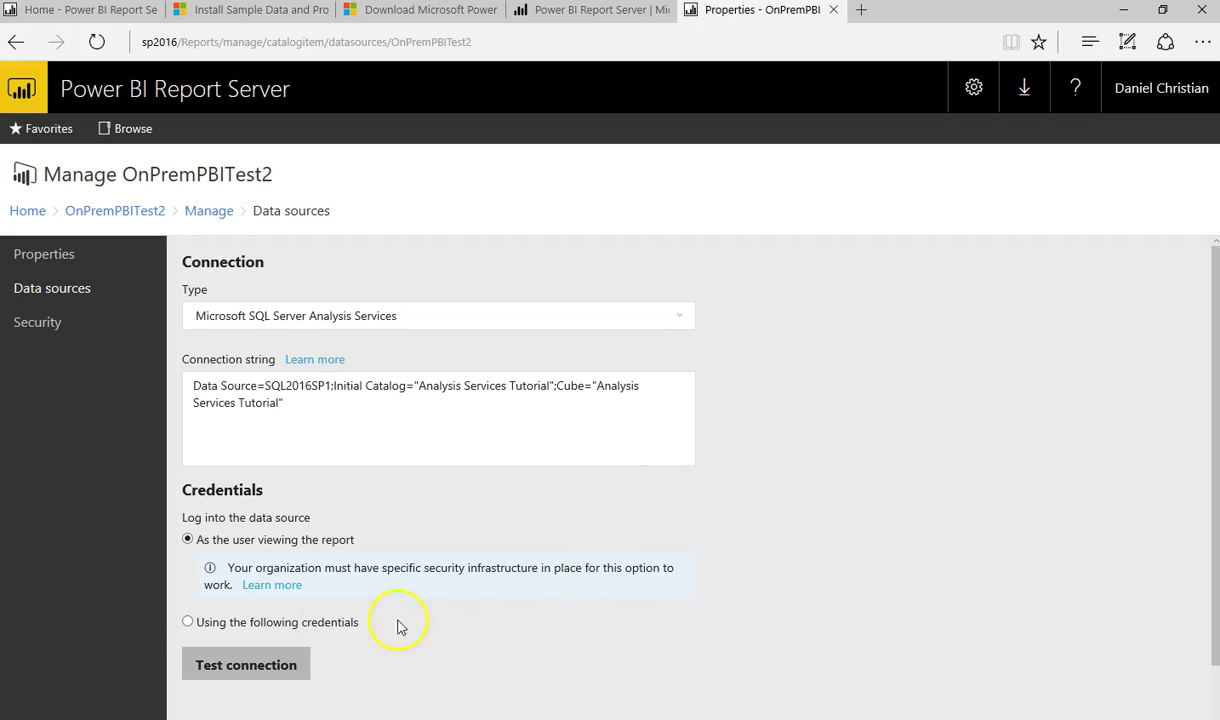
- Switch the data source to stored credentials, enter the administrator user name and password, and test the connection
{"action": "left_click", "coordinate": [187, 621]}
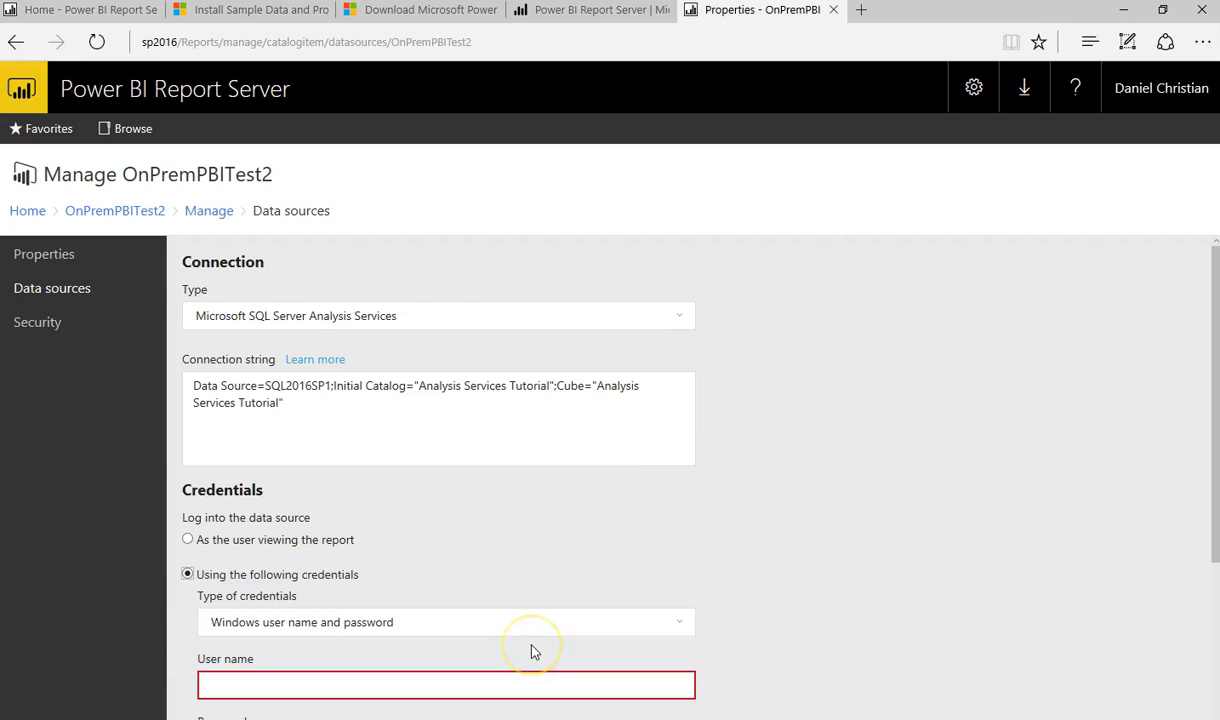
{"action": "scroll", "coordinate": [480, 625], "scroll_direction": "down", "scroll_amount": 1}
{"action": "type", "text": "CHRIST"}
{"action": "key", "text": "BackSpace"}
{"action": "key", "text": "BackSpace"}
{"action": "key", "text": "BackSpace"}
{"action": "key", "text": "BackSpace"}
{"action": "key", "text": "BackSpace"}
{"action": "key", "text": "BackSpace"}
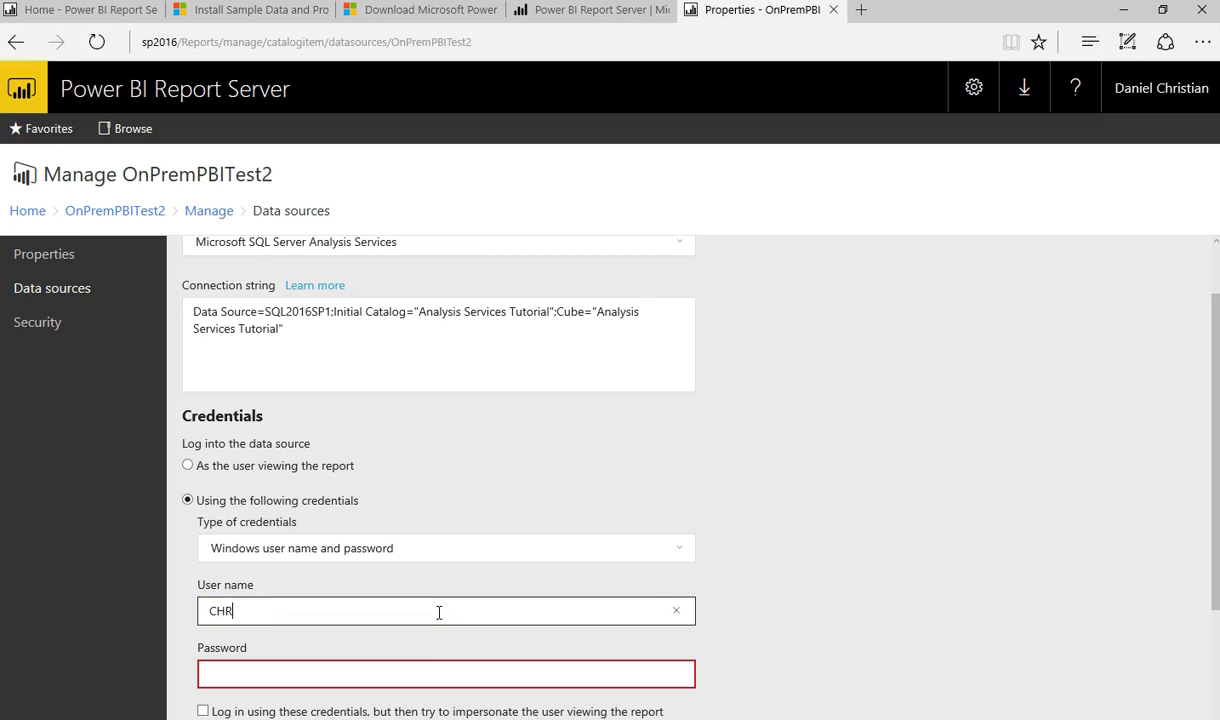
{"action": "type", "text": "chrisitanfamily\\administrator"}
{"action": "key", "text": "Tab"}
{"action": "type", "text": "•"}
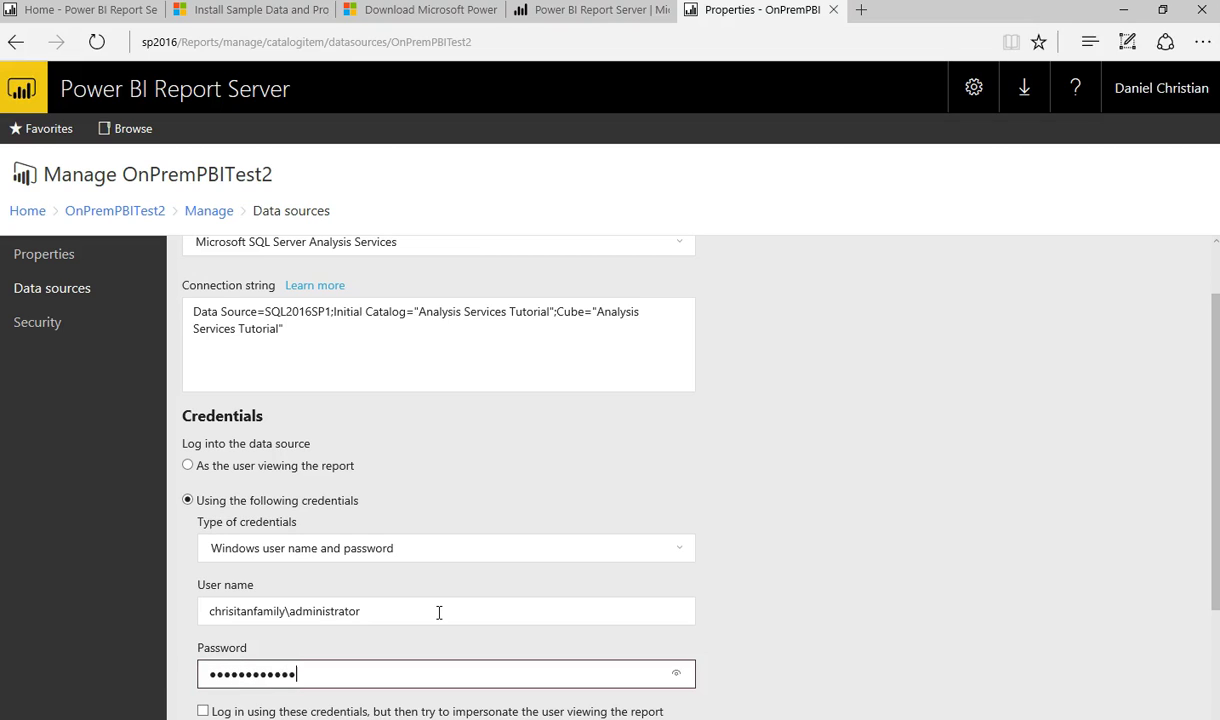
{"action": "left_click", "coordinate": [866, 619]}
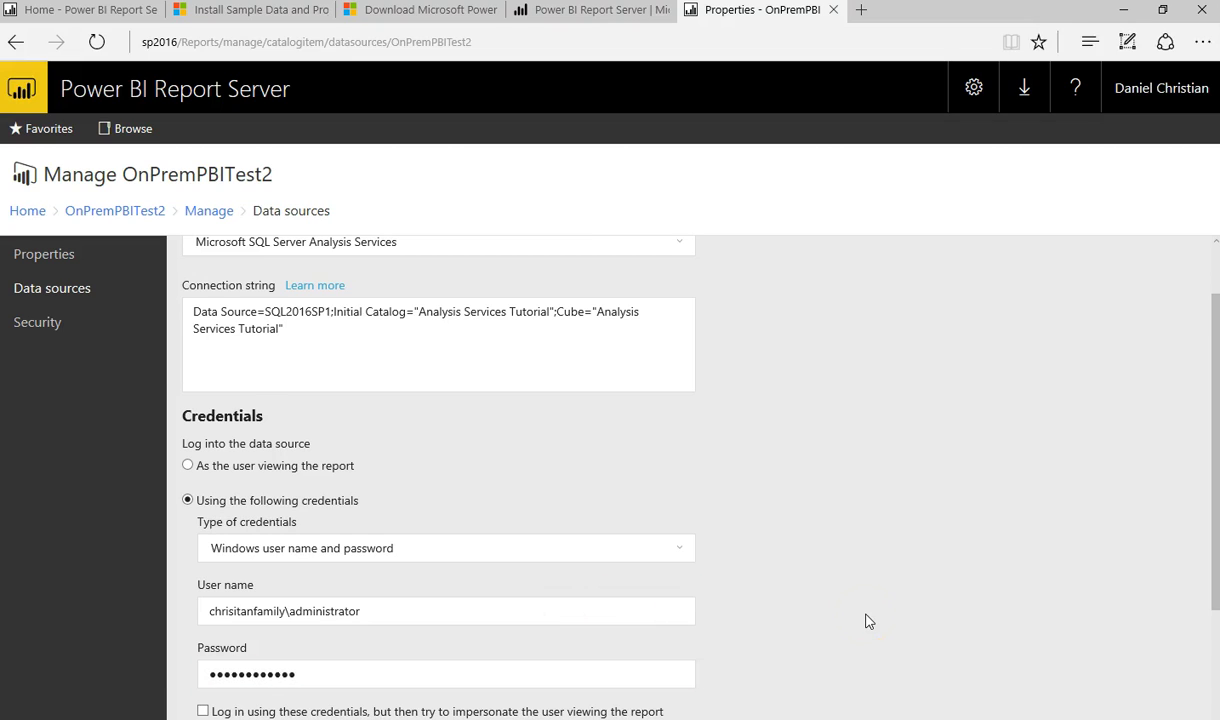
{"action": "scroll", "coordinate": [866, 621], "scroll_direction": "down", "scroll_amount": 1}
{"action": "left_click", "coordinate": [290, 697]}
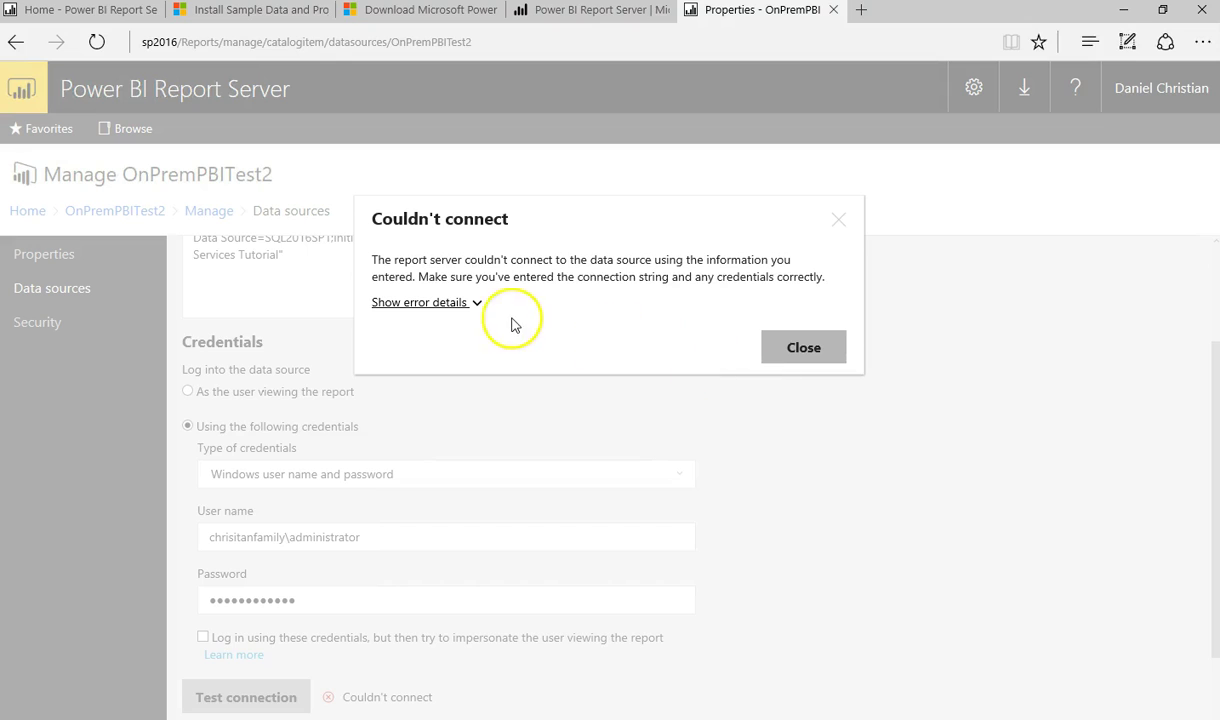
{"action": "left_click", "coordinate": [790, 349]}
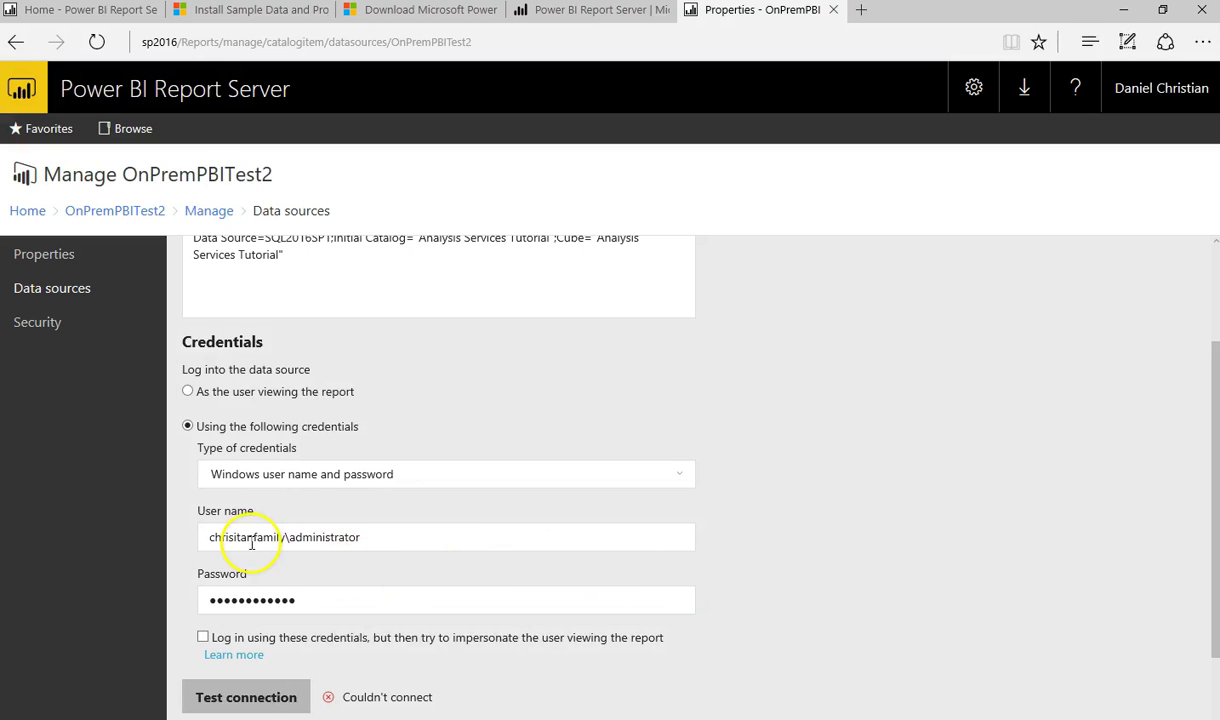
- Correct the misspelled user name, re-enter the password, retest successfully and save the credentials
{"action": "left_click_drag", "start_coordinate": [358, 537], "coordinate": [155, 558]}
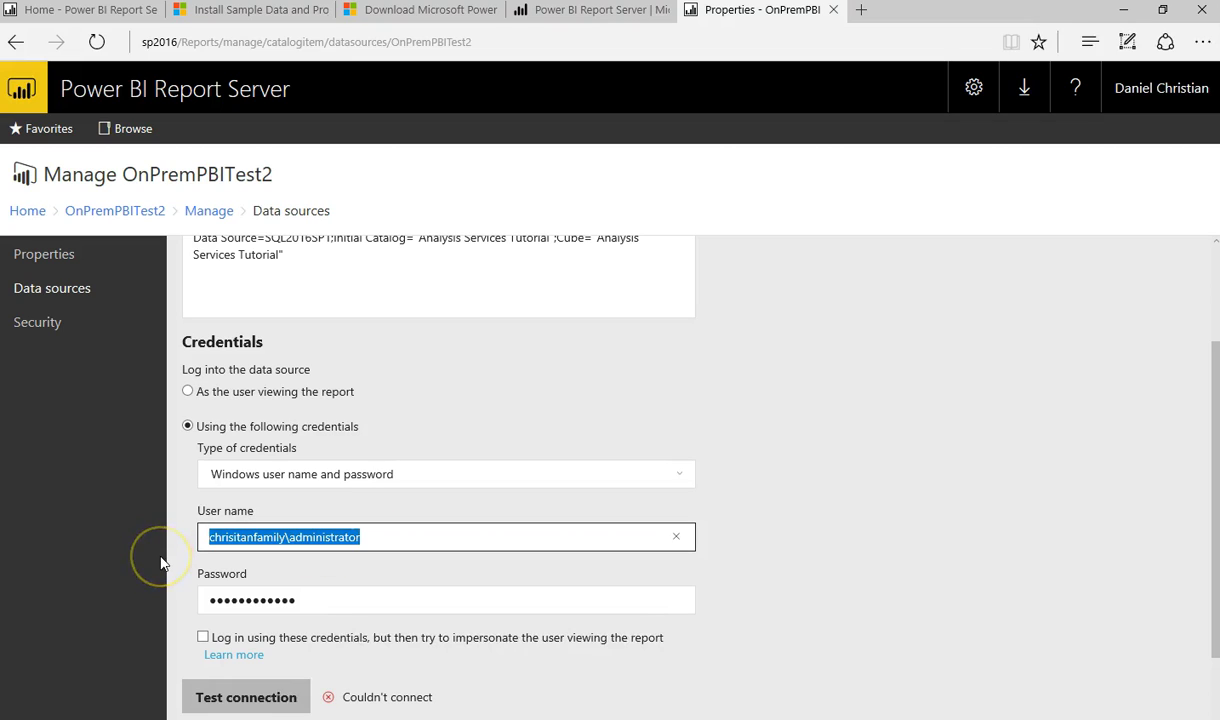
{"action": "type", "text": "christianfamil"}
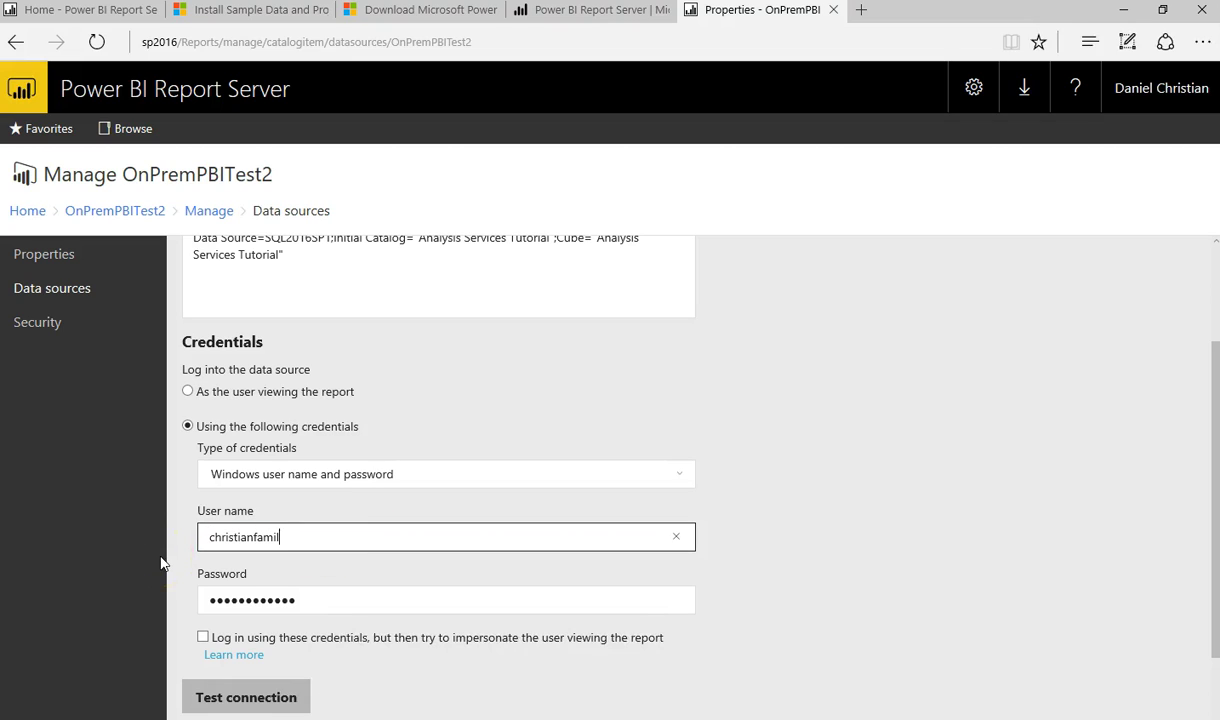
{"action": "type", "text": "y\\administrator"}
{"action": "left_click_drag", "start_coordinate": [376, 598], "coordinate": [65, 584]}
{"action": "type", "text": "•••••••••••"}
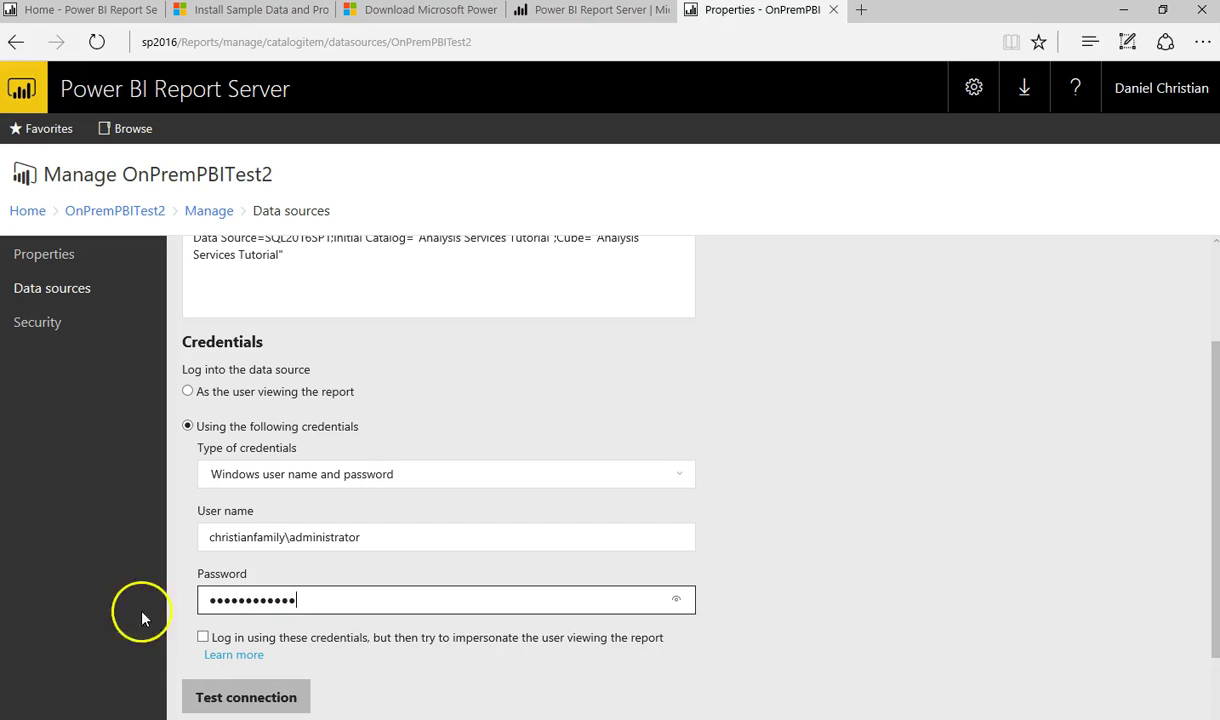
{"action": "left_click", "coordinate": [240, 690]}
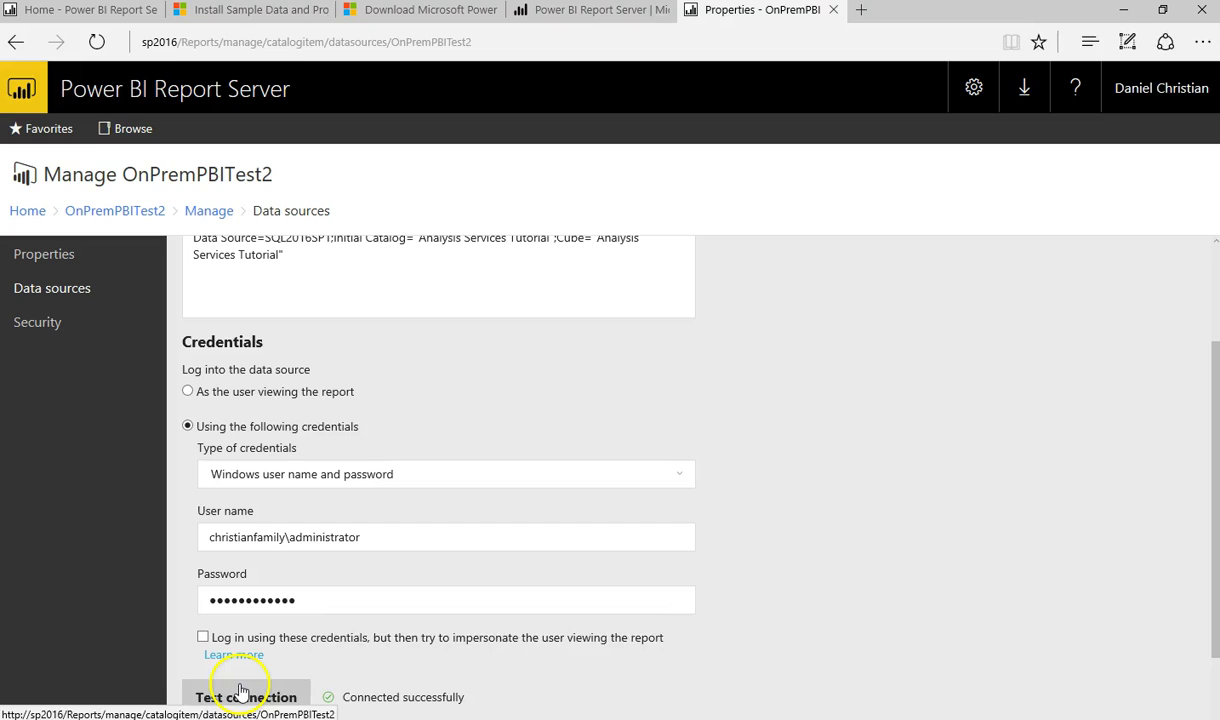
{"action": "scroll", "coordinate": [656, 612], "scroll_direction": "down", "scroll_amount": 1}
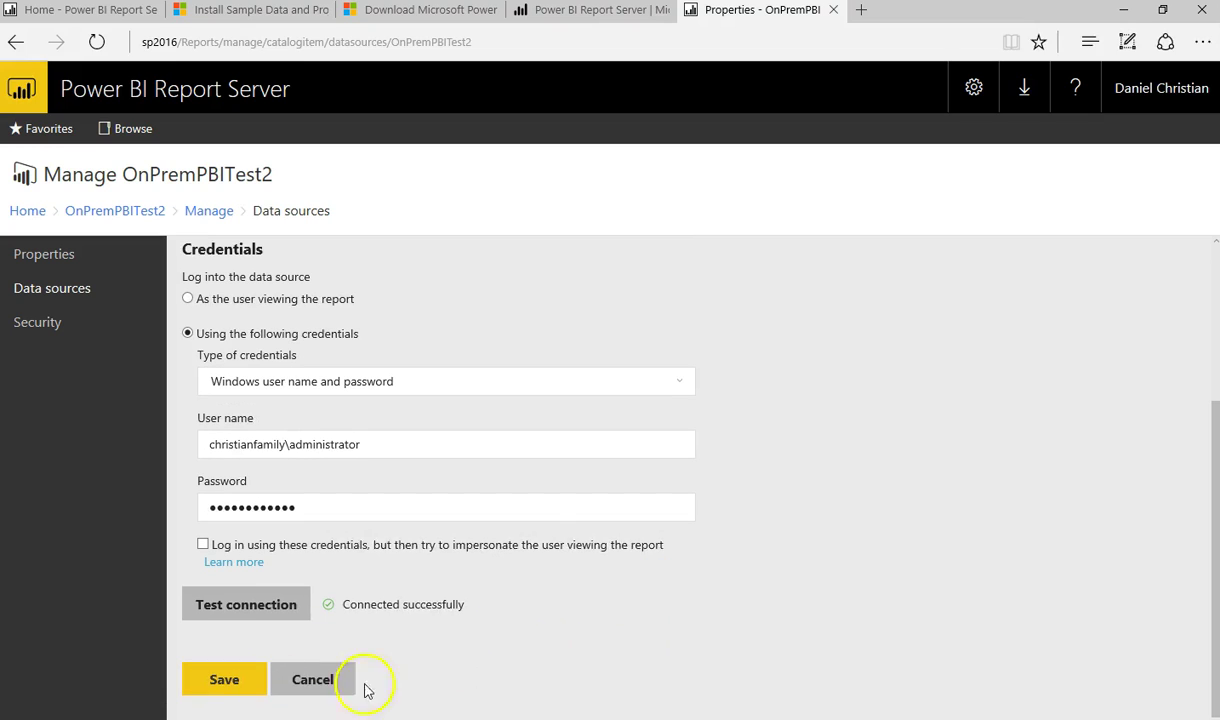
{"action": "left_click", "coordinate": [226, 683]}
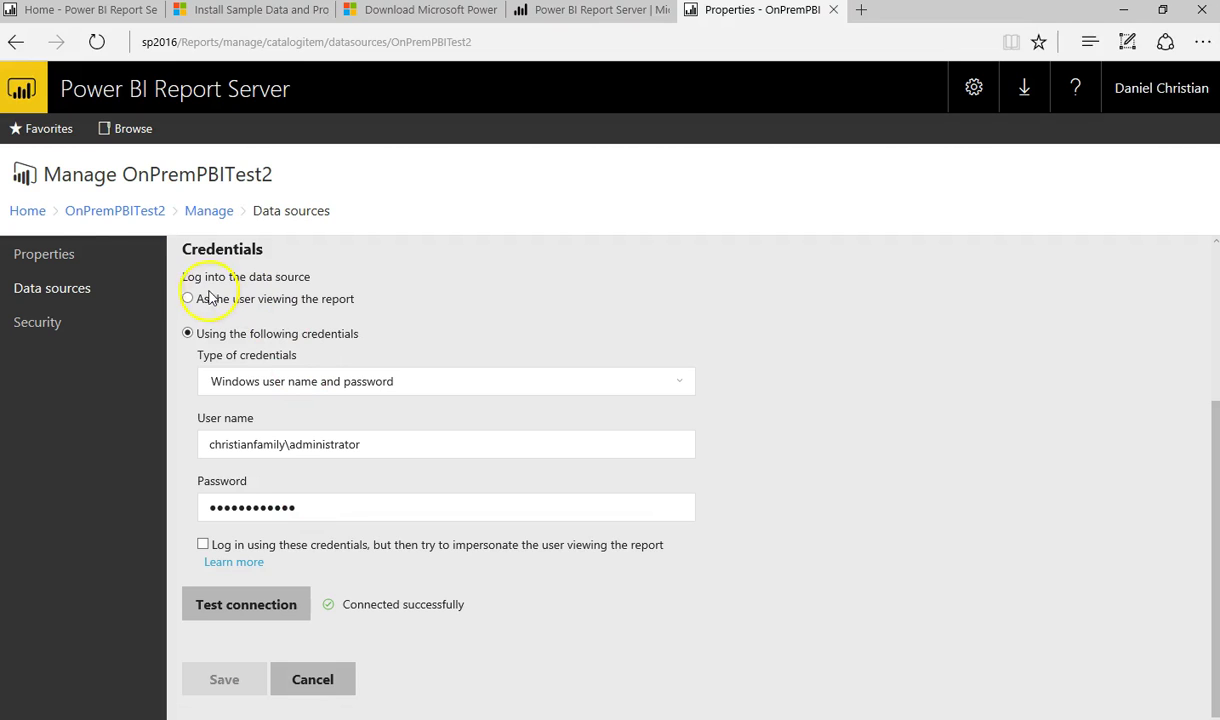
- Open the OnPremPBITest2 report from the breadcrumb so its customer-region map renders
{"action": "left_click", "coordinate": [101, 210]}
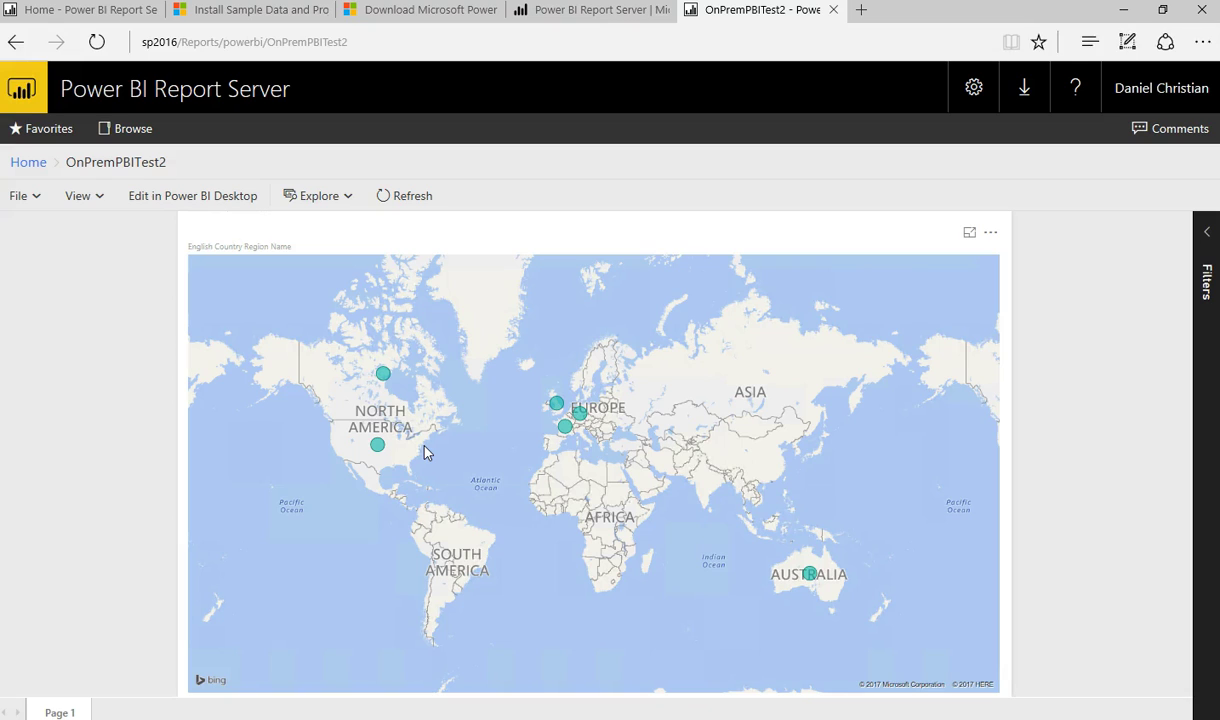
- Dismiss Power BI Desktop's save-success message, minimise it, and return to the report server home page
{"action": "mouse_move", "coordinate": [420, 650]}
{"action": "left_click", "coordinate": [400, 630]}
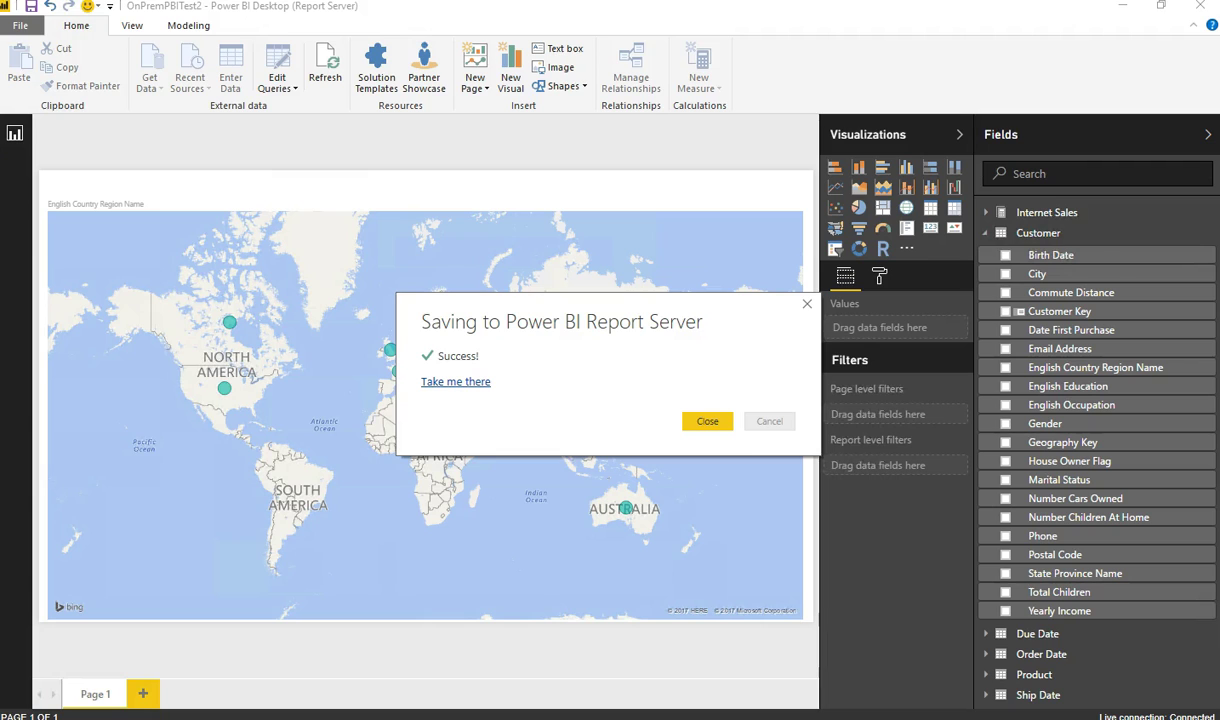
{"action": "left_click", "coordinate": [709, 421]}
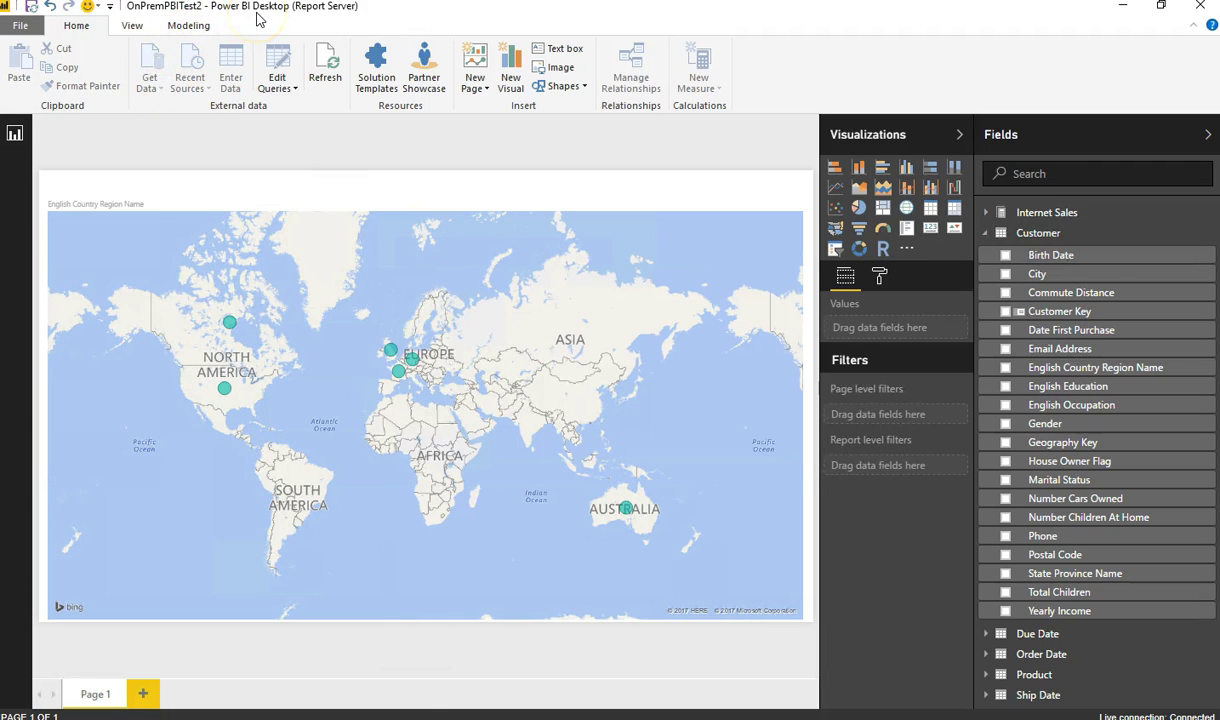
{"action": "left_click", "coordinate": [1122, 10]}
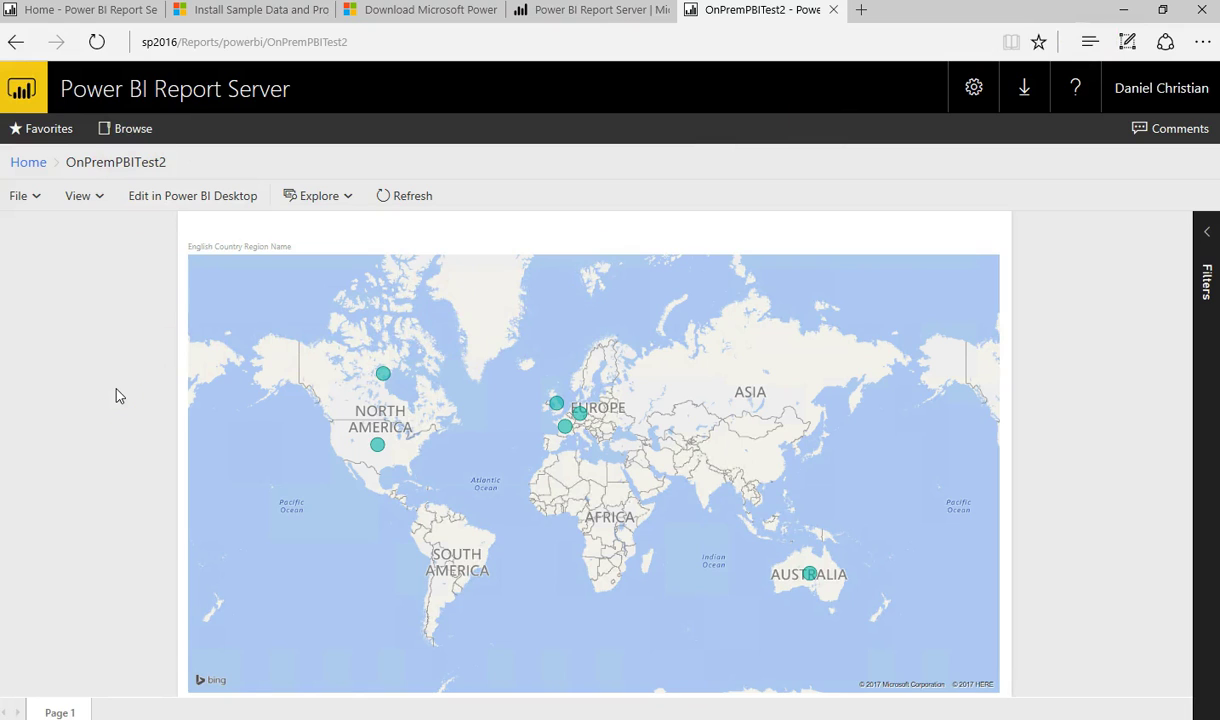
{"action": "left_click", "coordinate": [136, 90]}
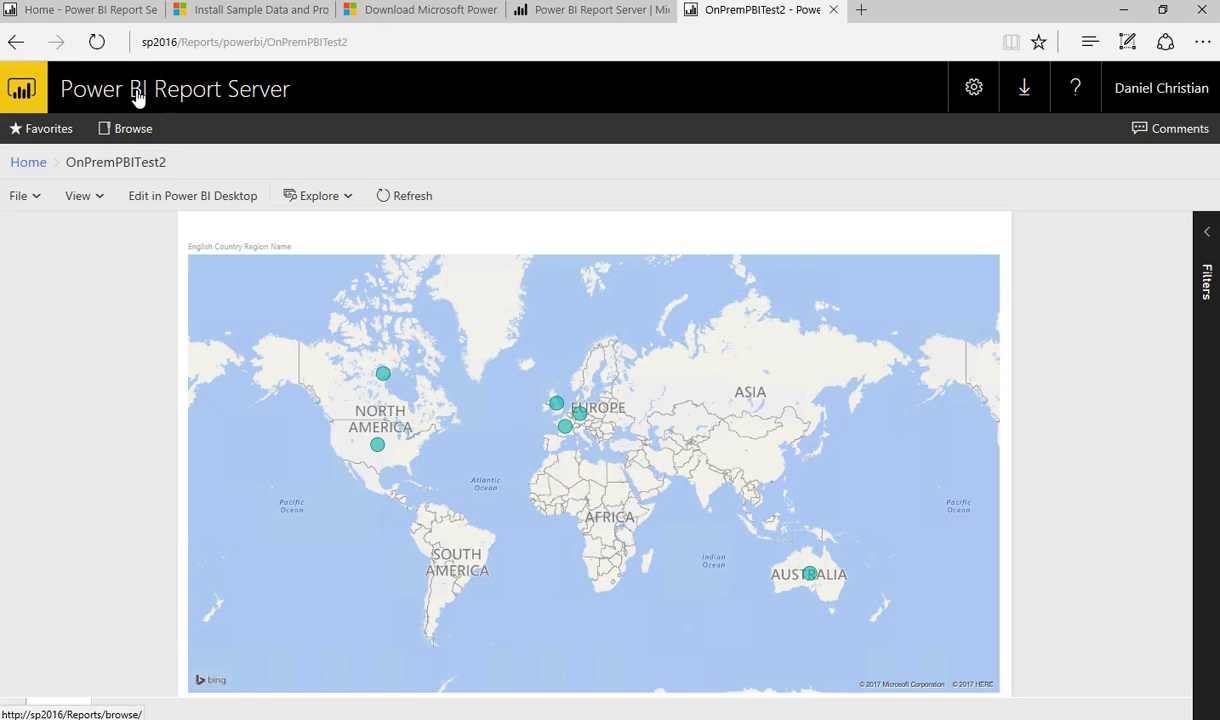
{"action": "left_click", "coordinate": [138, 92]}
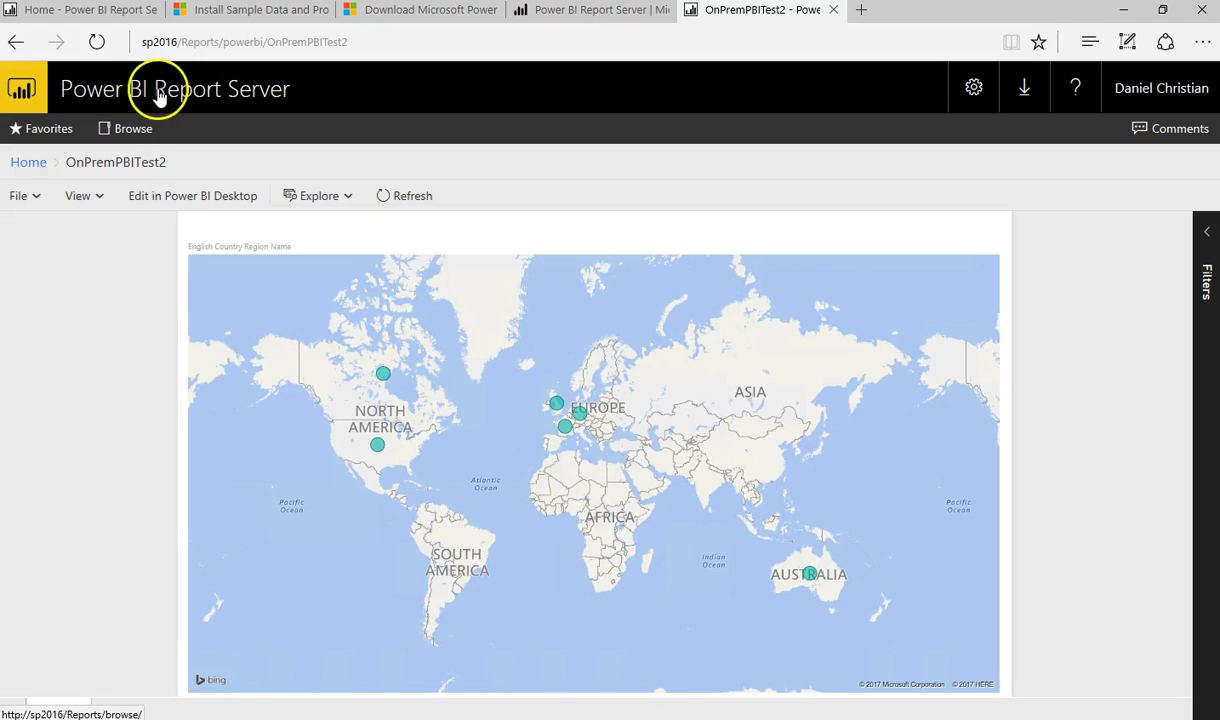